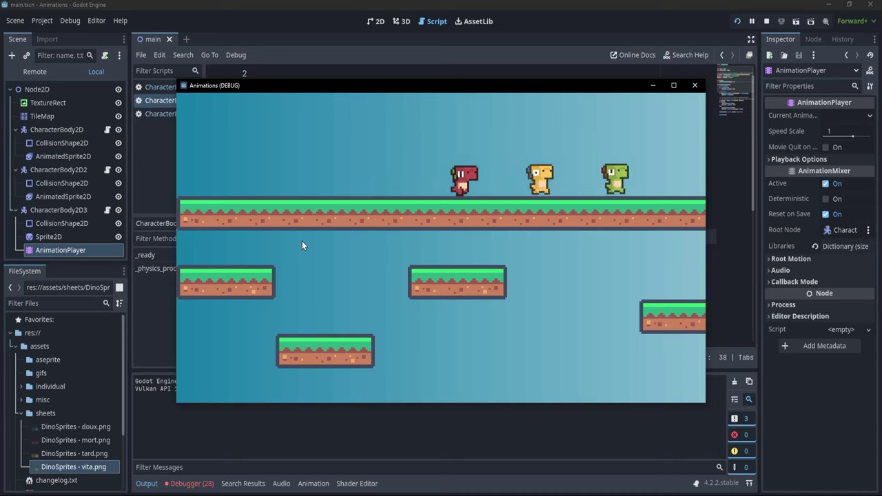
Walk the three dinosaurs left and right with the arrow keys to check their animations and facing.
key(Left)
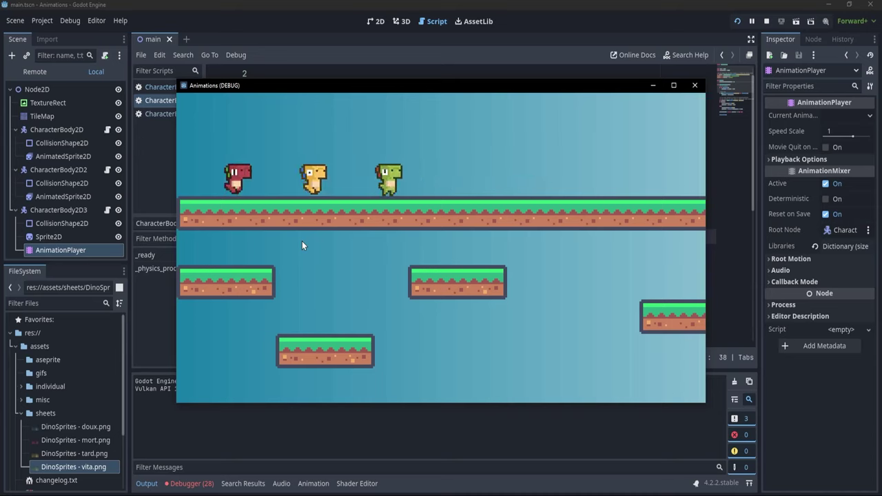
key(Right)
key(Left)
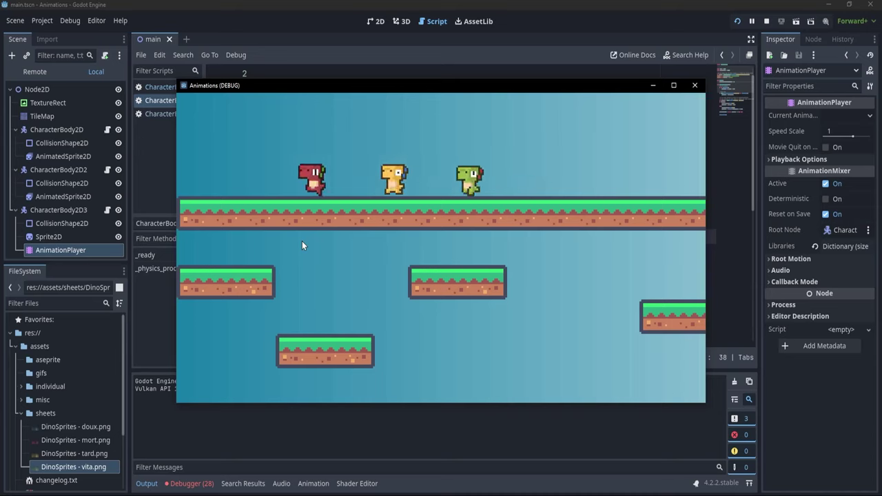
key(Right)
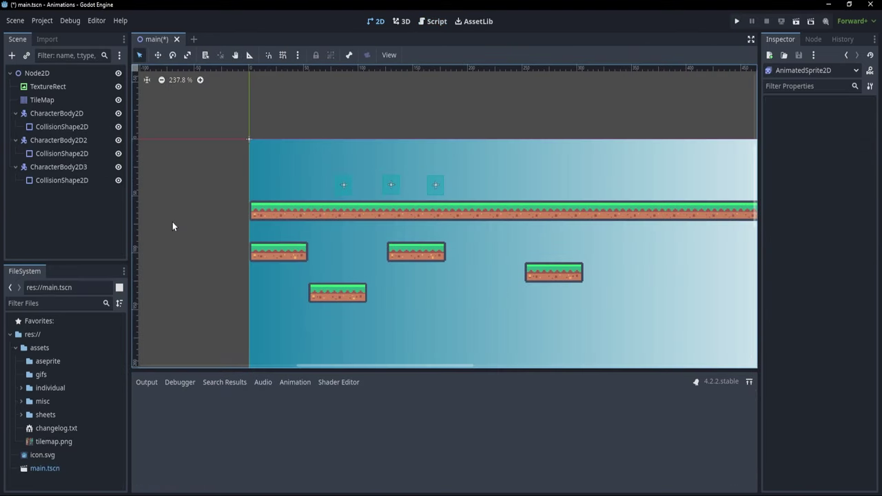
Add an AnimatedSprite2D child node under the first CharacterBody2D.
right_click(61, 114)
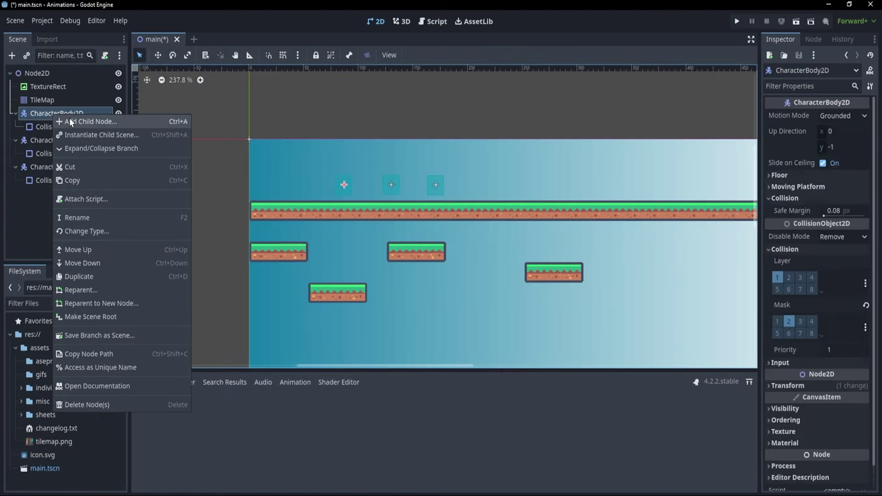
click(89, 122)
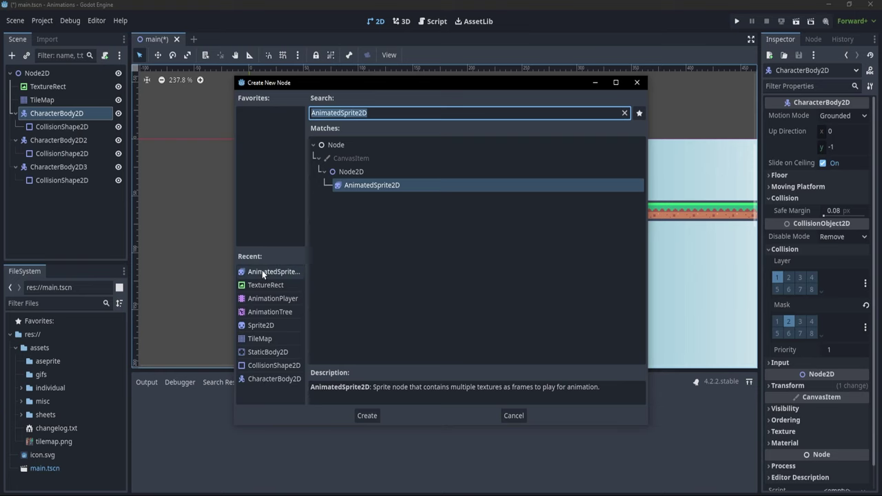
click(367, 416)
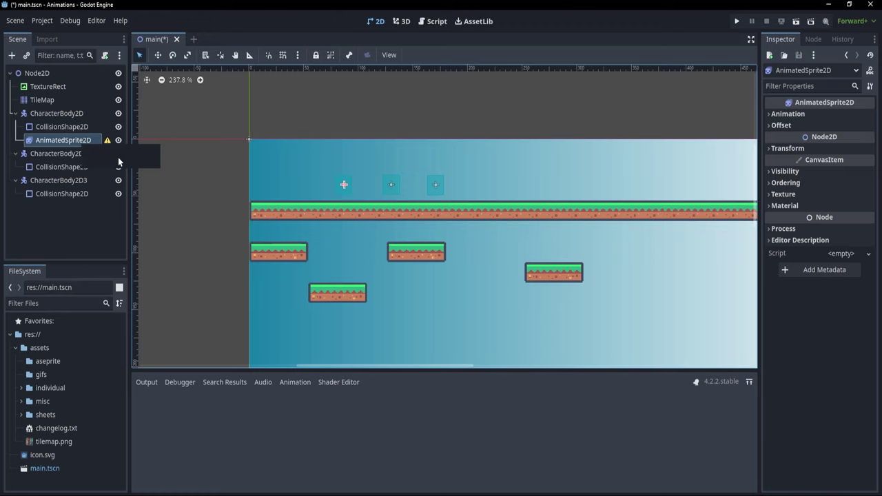
Assign a new SpriteFrames resource to the AnimatedSprite2D's Sprite Frames property.
click(789, 114)
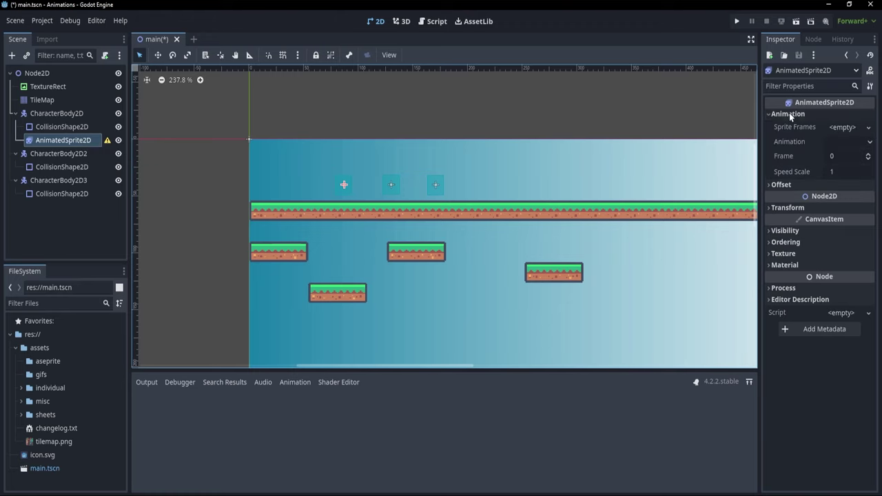
click(842, 127)
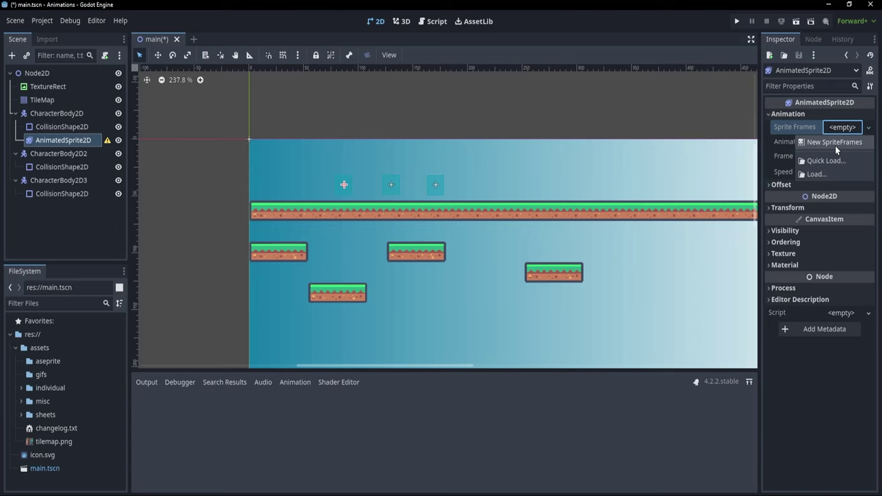
click(835, 143)
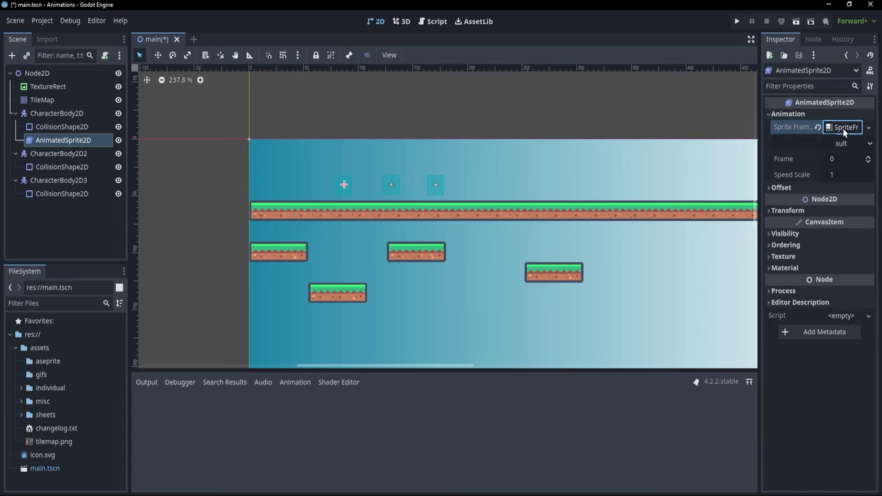
Open the SpriteFrames editor and select DinoSprites1.png through DinoSprites4.png in assets/individual.
click(843, 128)
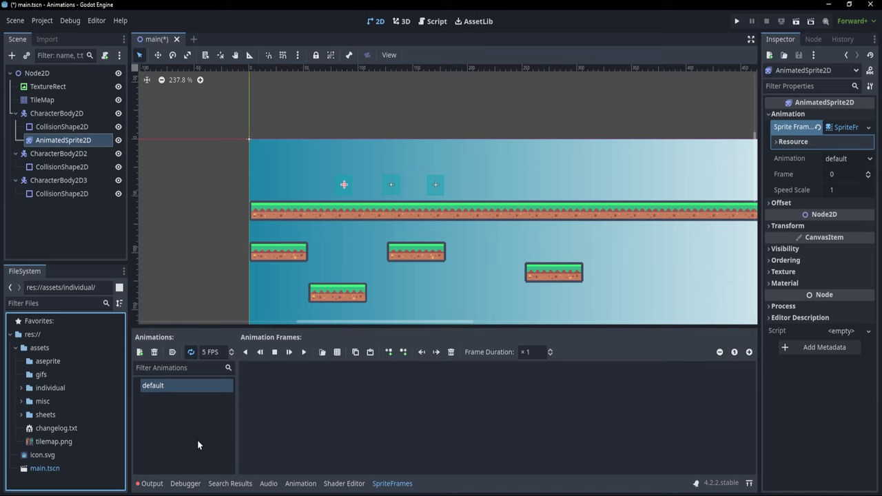
click(21, 390)
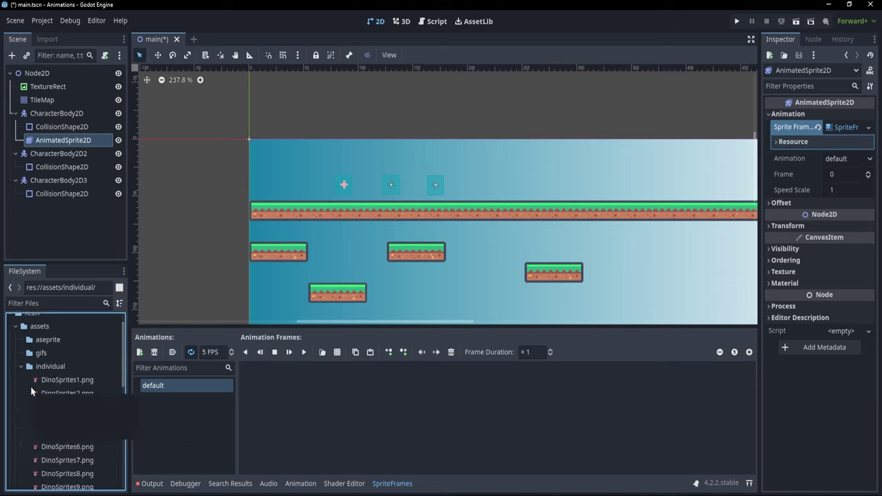
scroll(30, 386, down, 1)
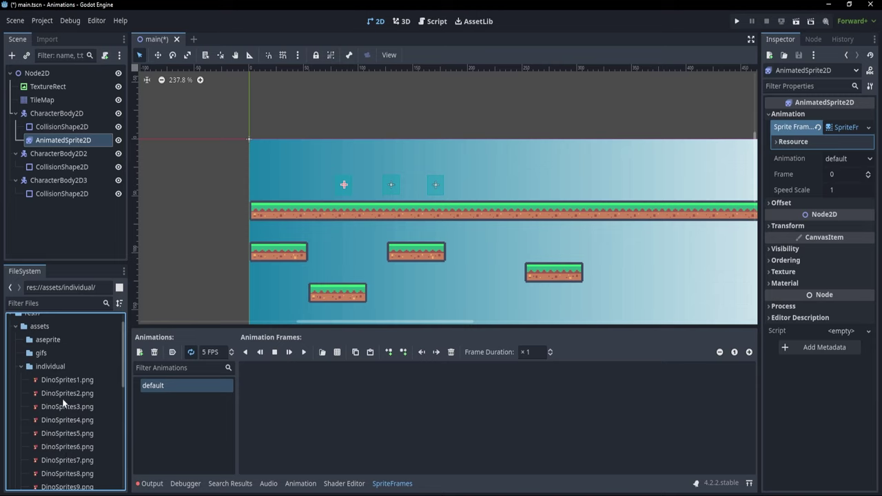
click(58, 379)
shift+click(67, 421)
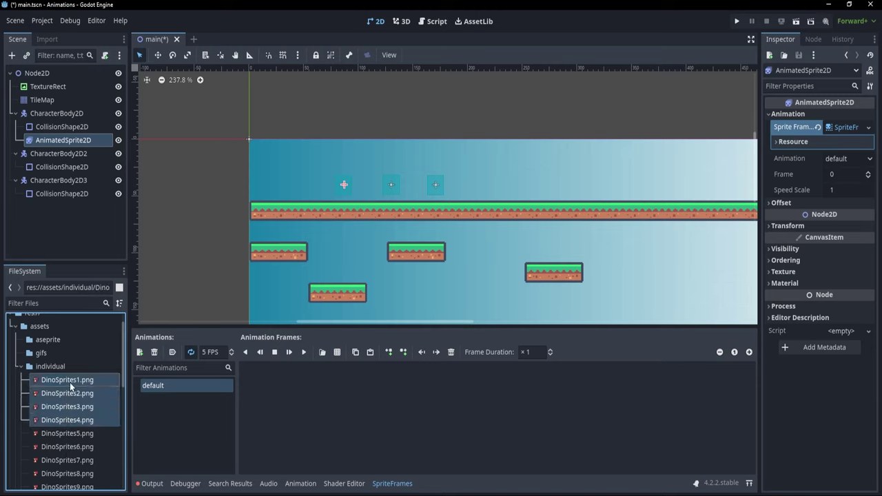
Add DinoSprites1–4 to the default animation's frames and try dragging frame 2 elsewhere.
drag(66, 379, 299, 395)
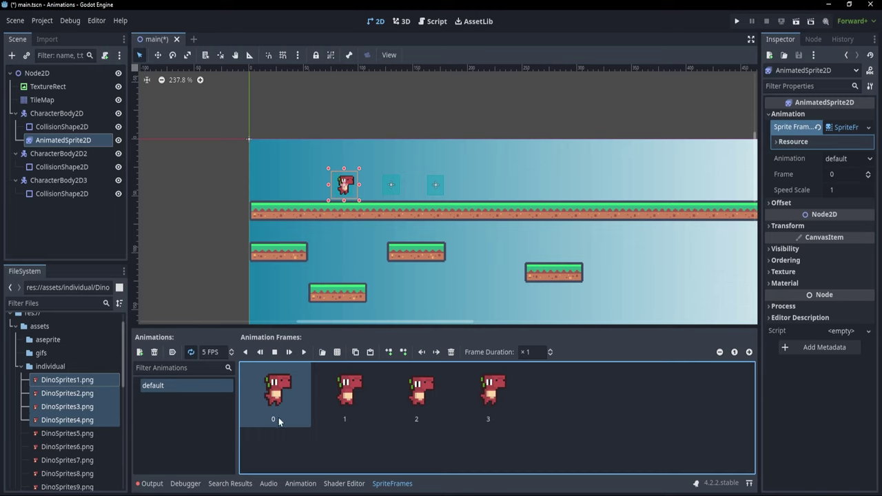
click(422, 405)
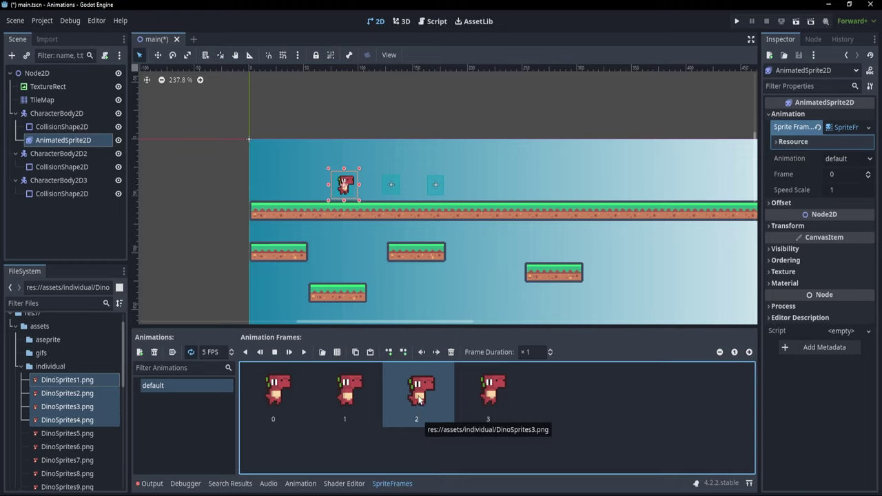
drag(417, 406, 563, 398)
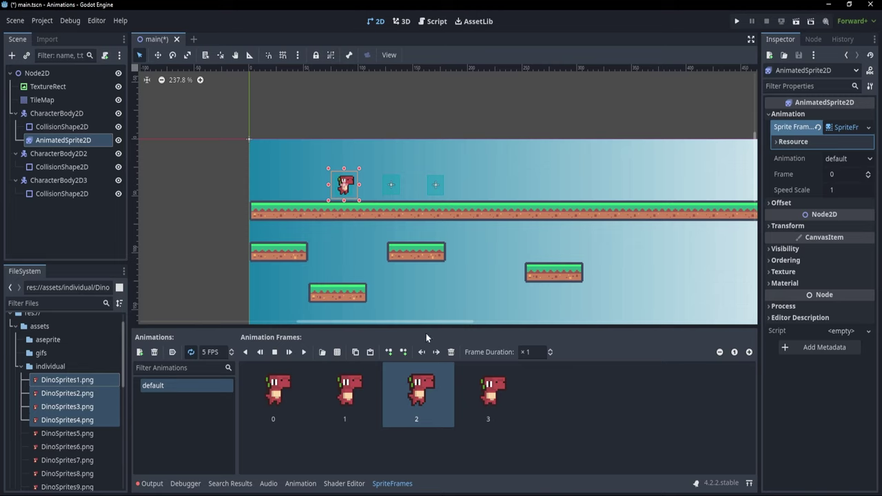
Shift the chosen frame earlier and later with the move buttons, restoring its original slot.
click(423, 352)
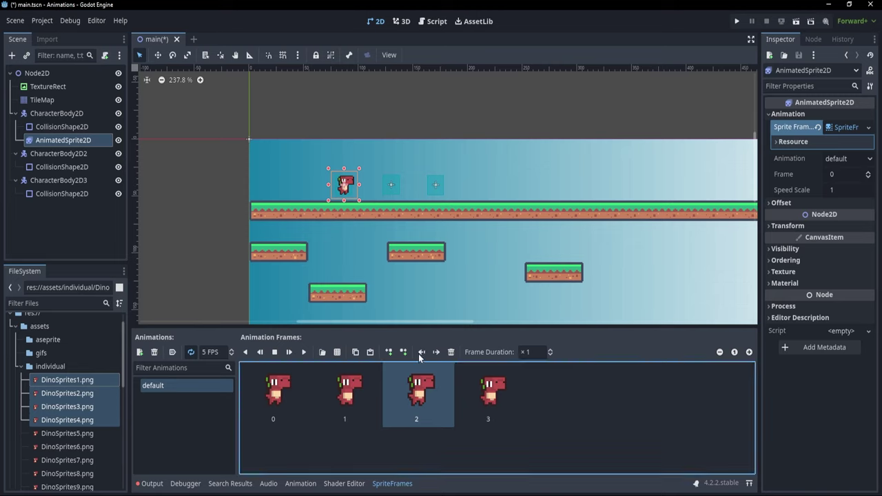
click(423, 352)
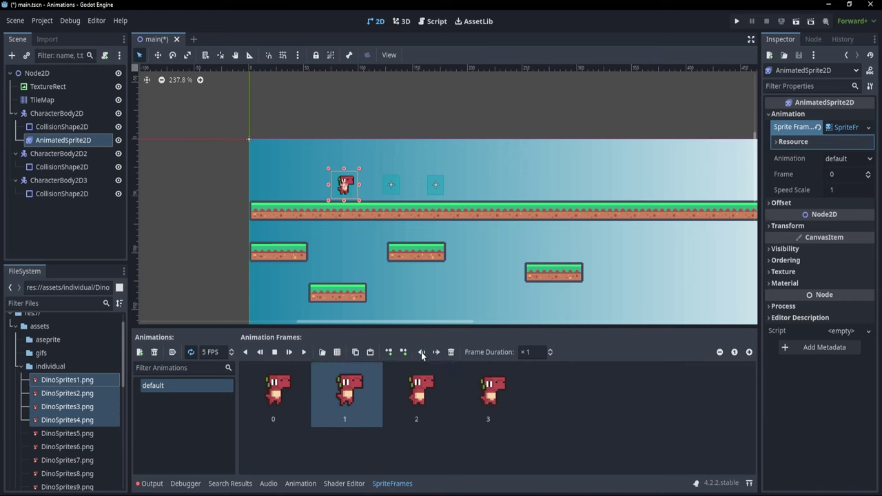
click(423, 352)
click(436, 352)
click(436, 352)
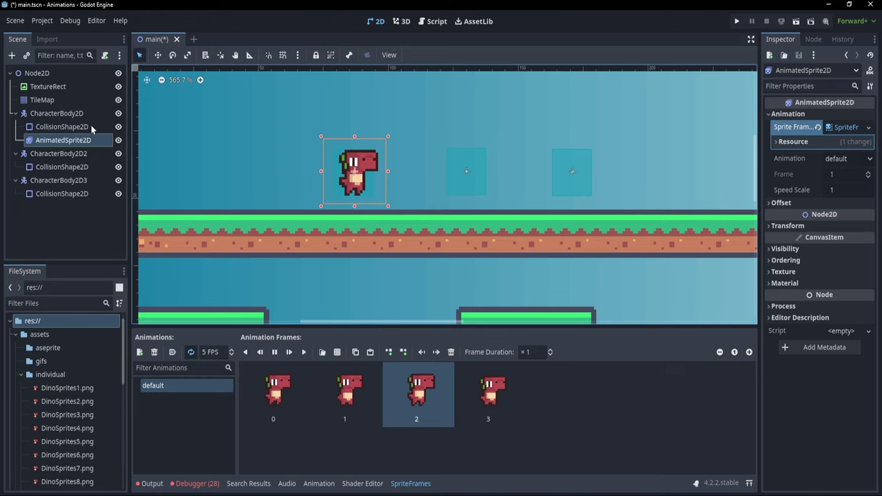
Attach a new script to the first CharacterBody2D using the Basic Movement template.
click(69, 114)
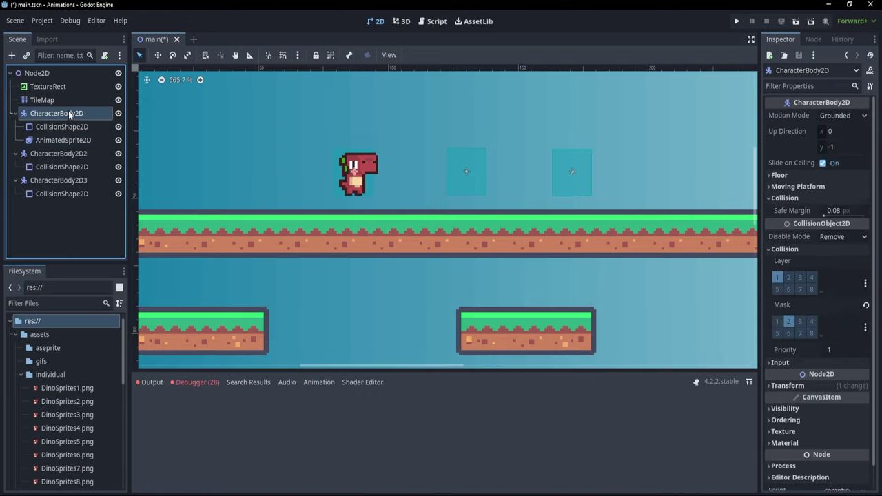
click(105, 55)
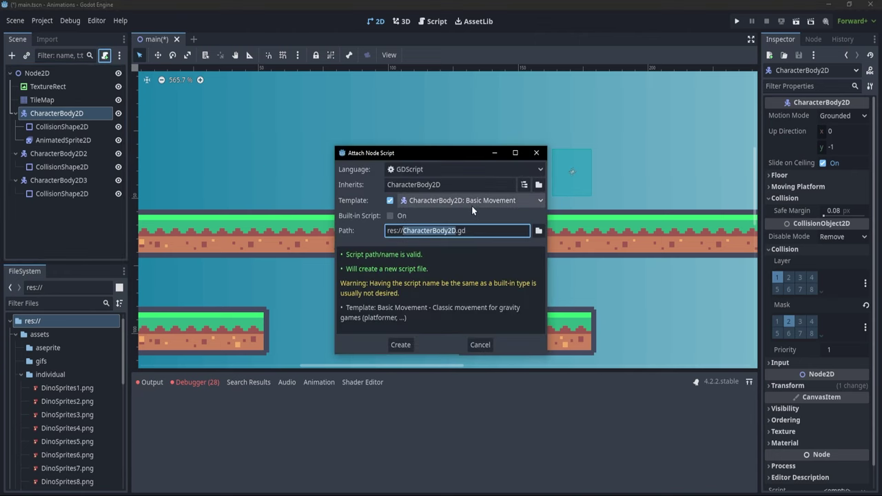
click(398, 344)
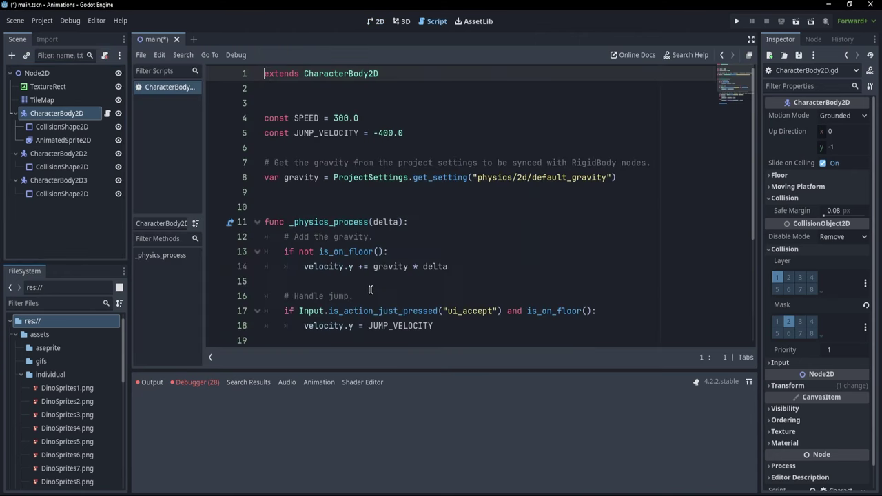
Set SPEED to 150.0 and JUMP_VELOCITY to -300.0, then run the game with F5.
click(336, 117)
key(BackSpace)
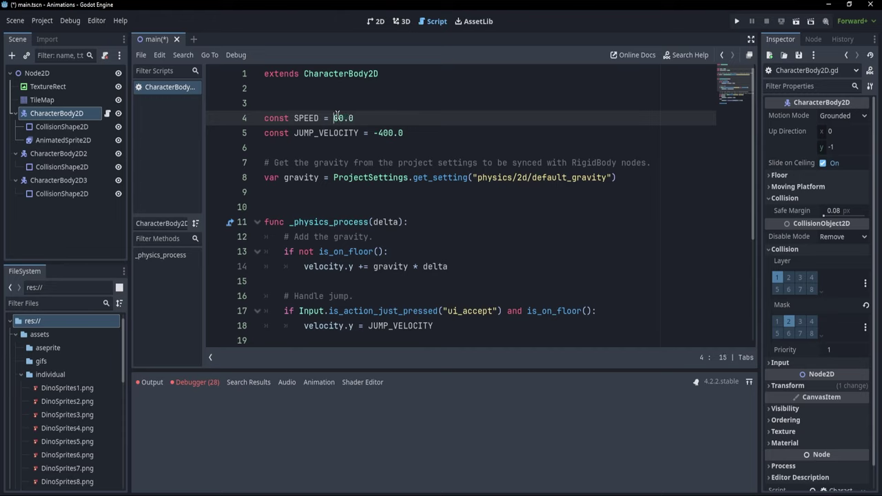
text(1)
key(Delete)
text(5)
click(384, 132)
key(BackSpace)
text(3)
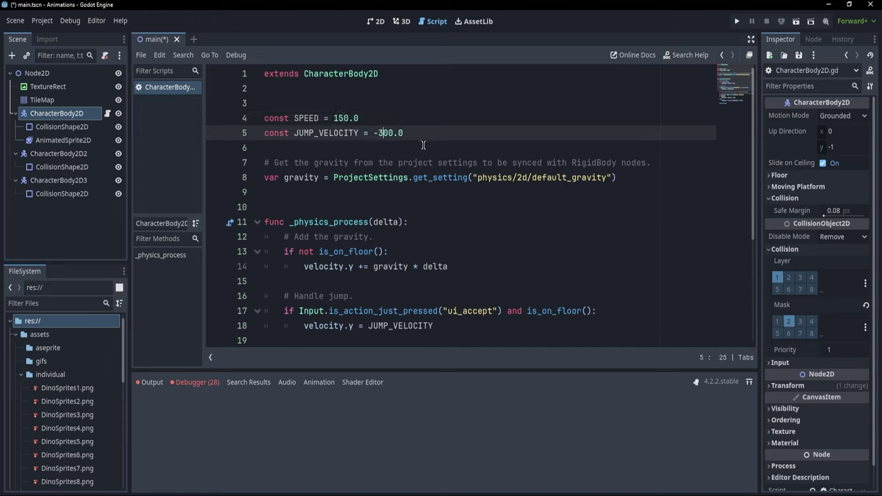
click(413, 194)
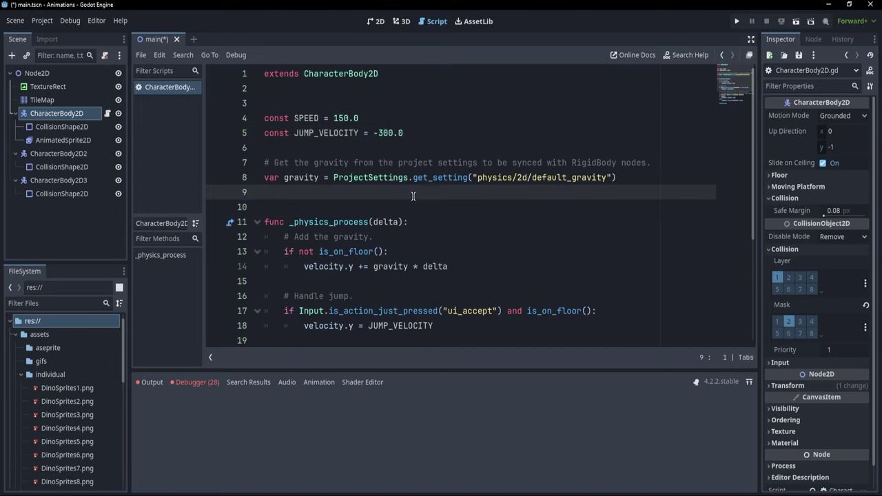
key(F5)
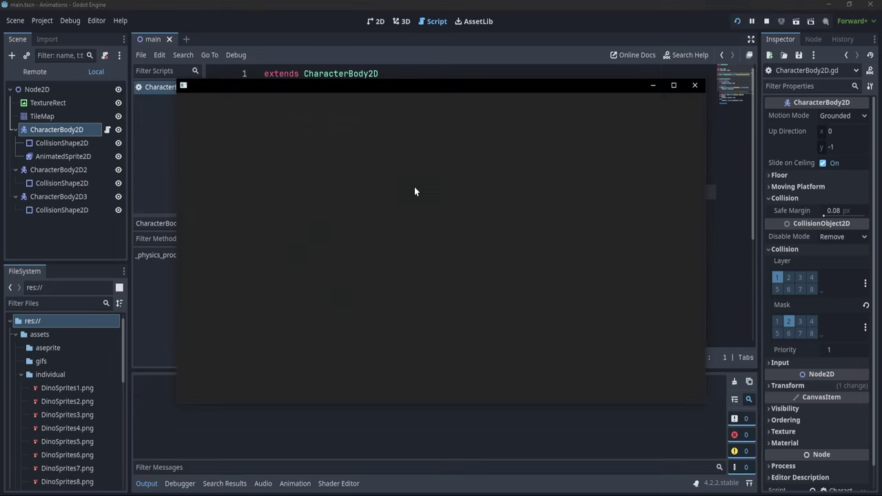
Run the red dino left and right along the top platform, then close the game window.
key(Right)
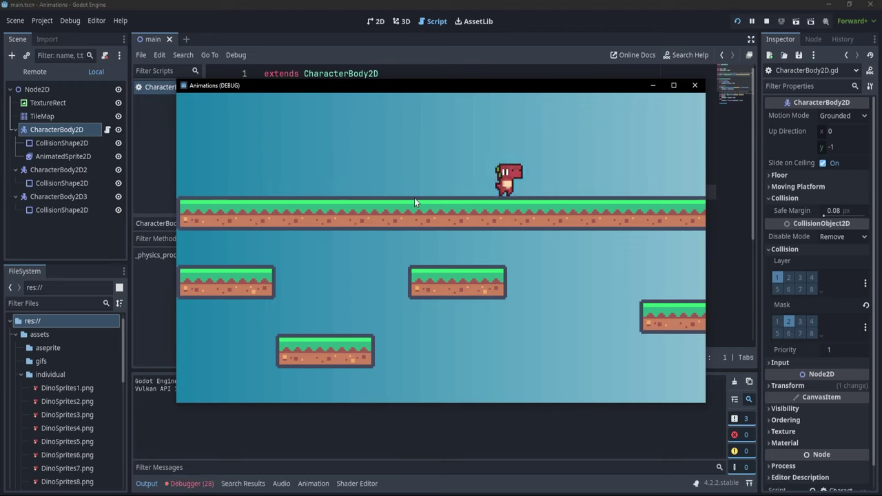
key(Left)
key(Right)
key(Left)
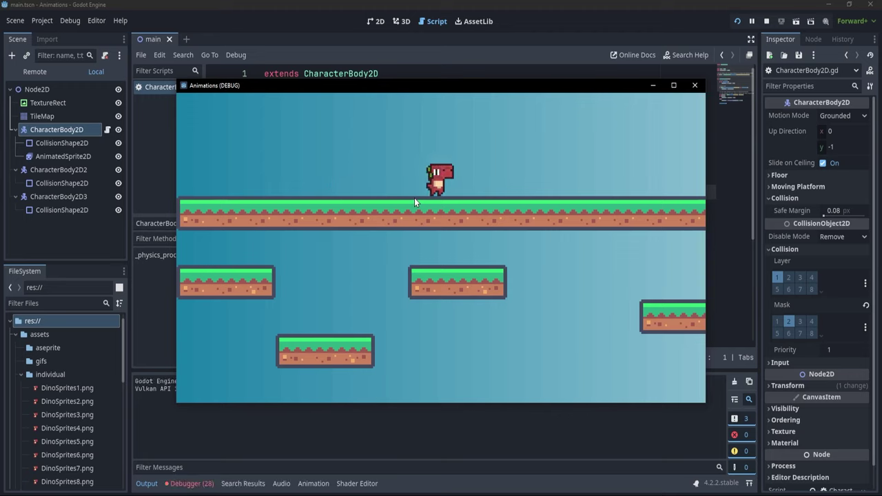
key(Left)
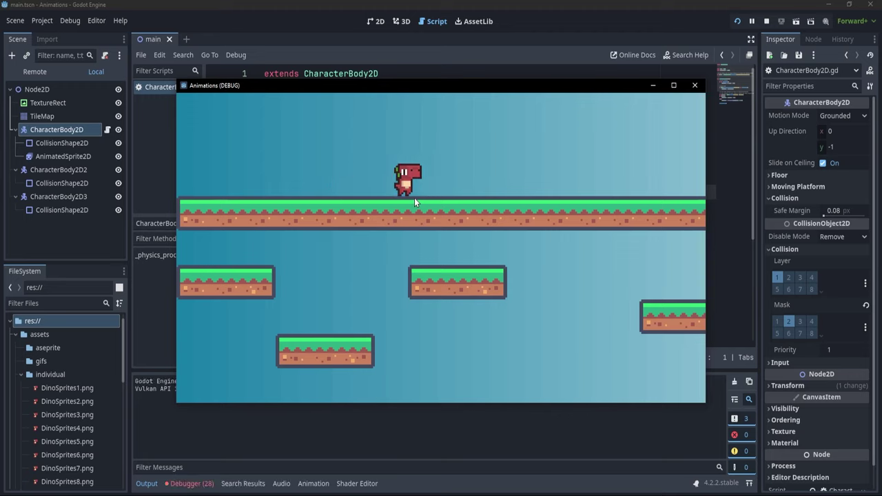
click(695, 86)
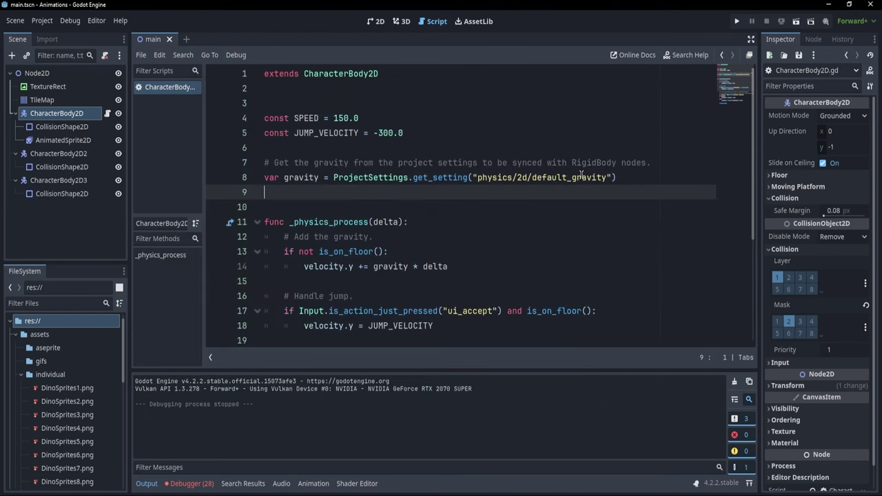
key(Return)
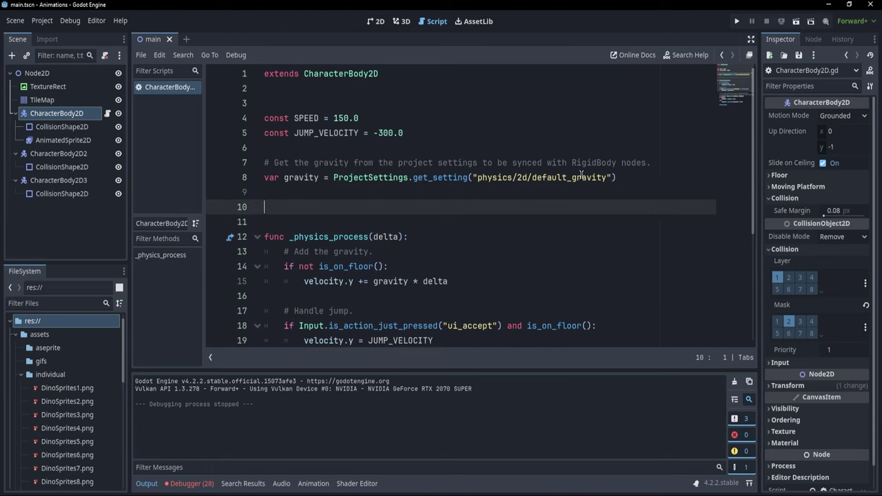
text(func _ready():)
key(Return)
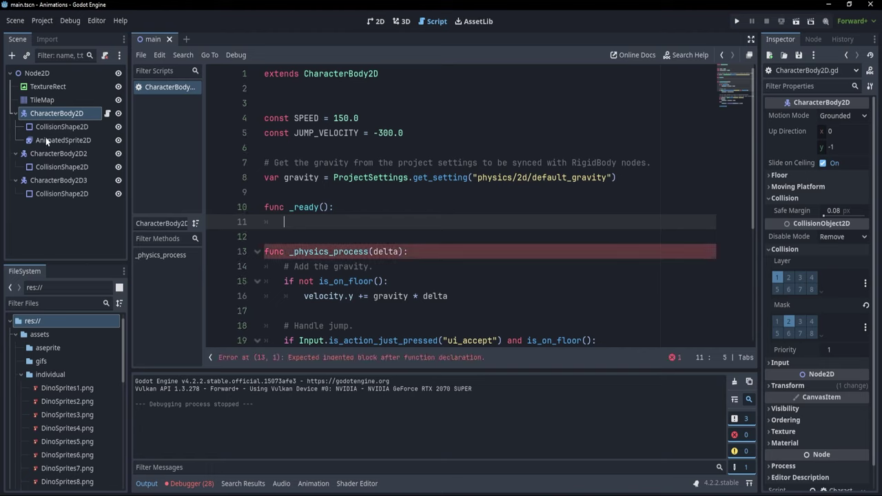
drag(48, 141, 305, 196)
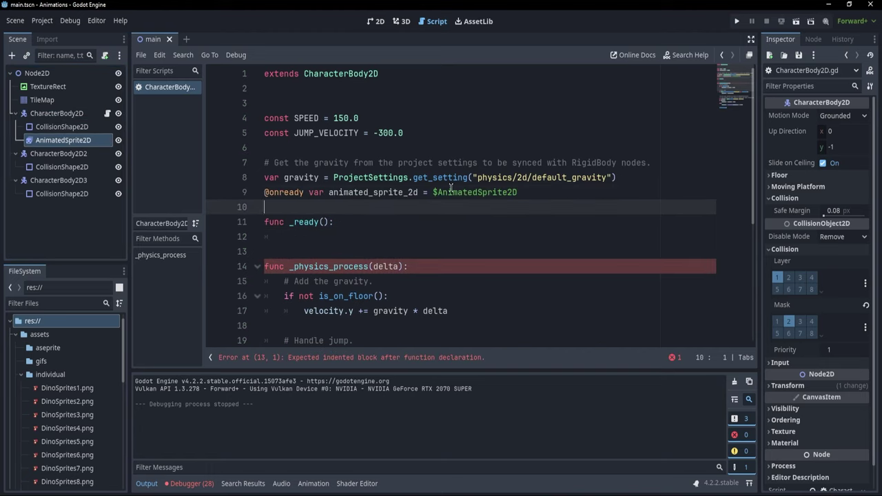
Call animated_sprite_2d.play("default") inside _ready(), then save and launch the game.
double_click(351, 195)
key(ctrl+c)
click(331, 236)
key(ctrl+v)
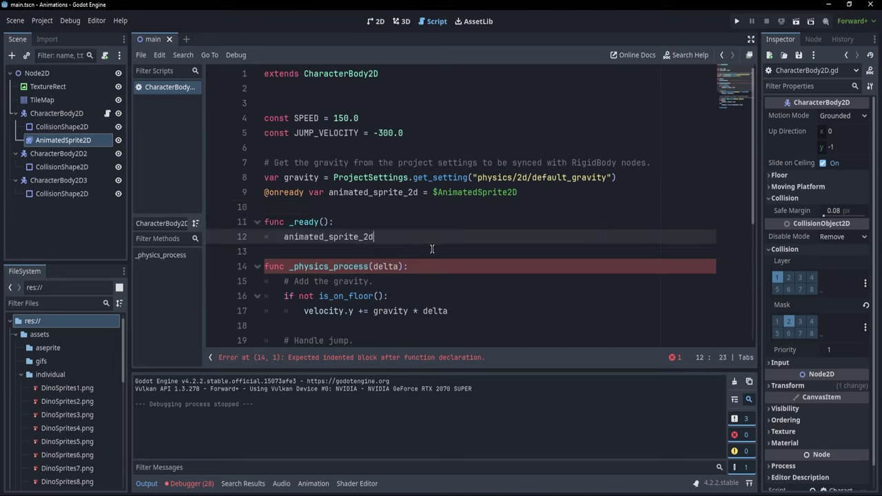
text(.play()
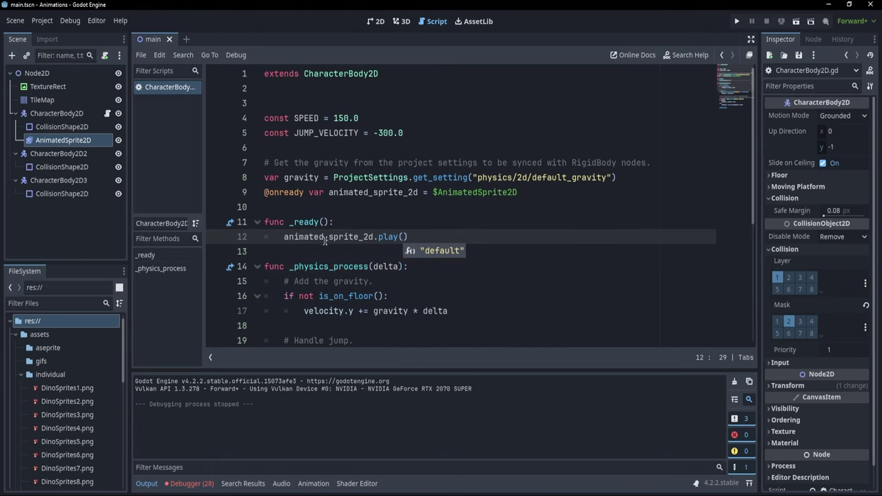
click(428, 251)
key(Right)
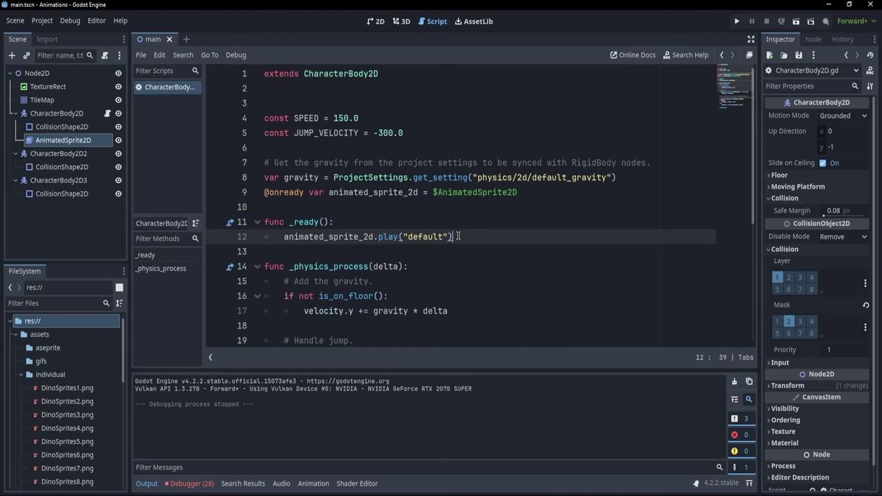
key(ctrl+s)
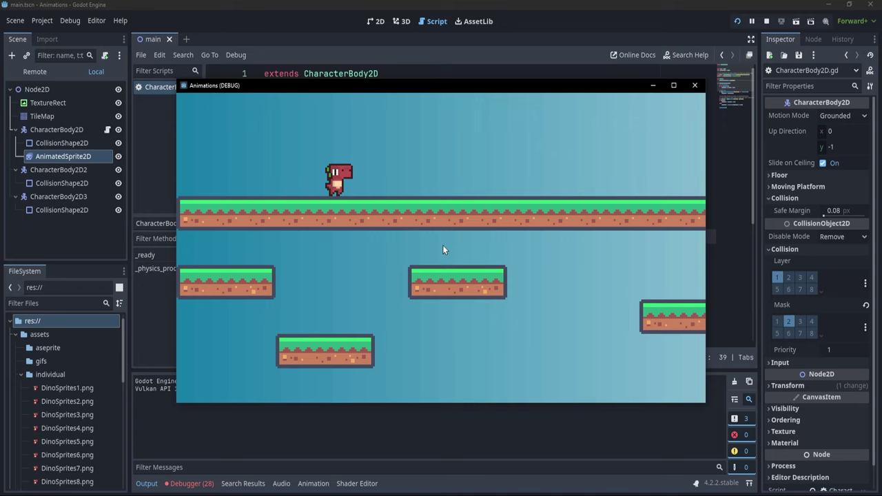
Walk the dino left and right in the running game, then close it.
key(Right)
key(Left)
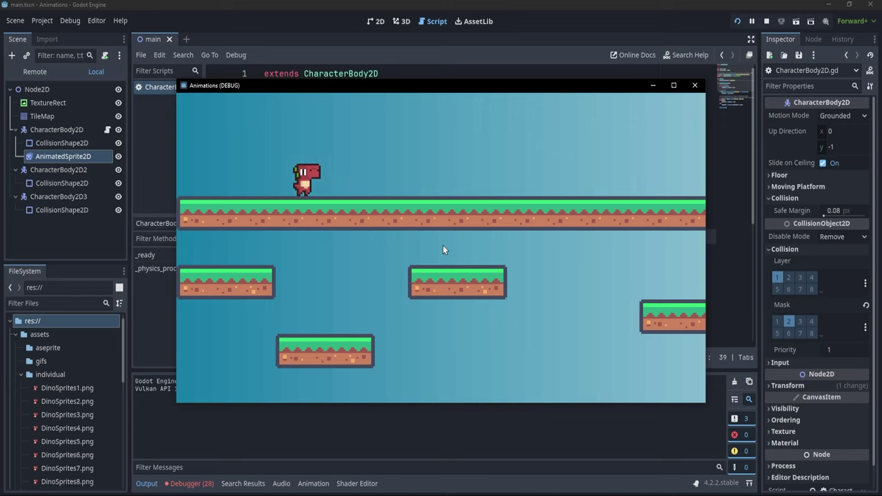
key(Right)
key(Left)
key(Right)
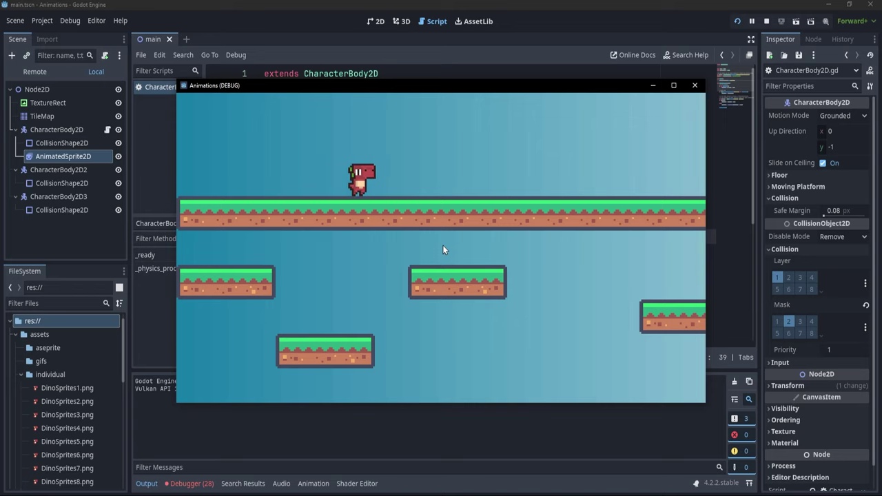
click(694, 85)
Change SPEED to 100.0, save, rerun and walk the dino both ways before closing.
click(343, 118)
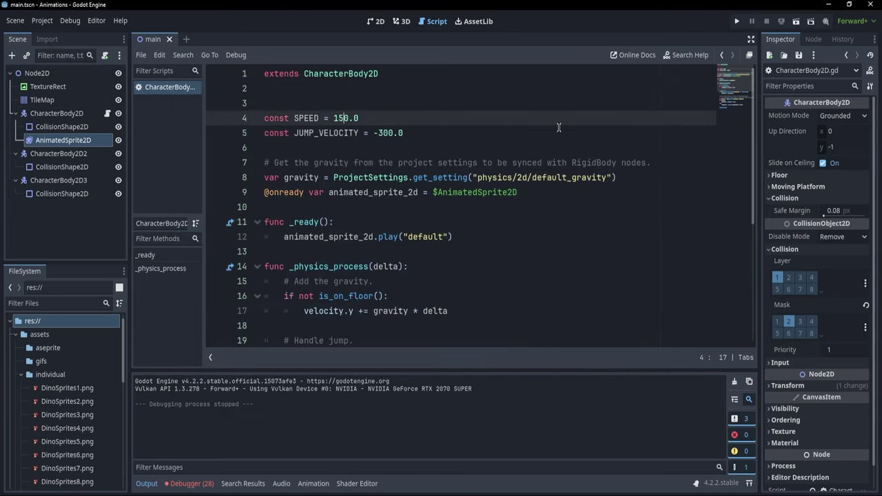
key(BackSpace)
text(0)
key(ctrl+s)
key(ctrl+s)
key(F5)
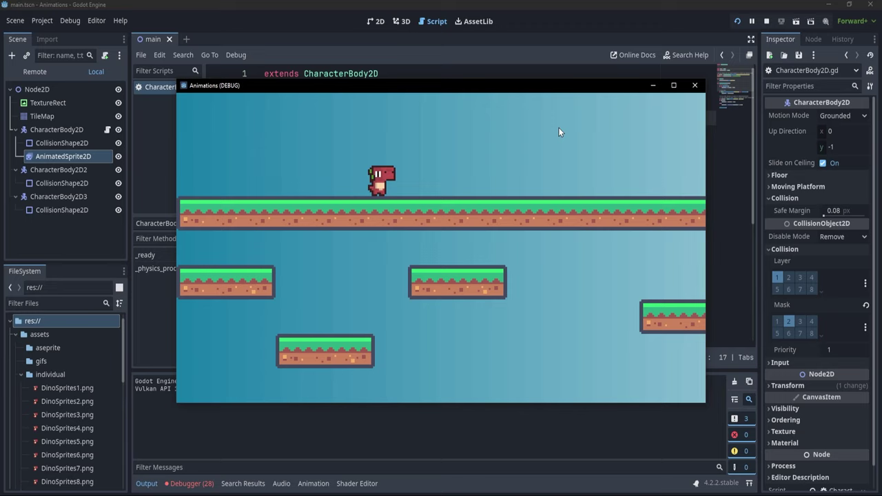
key(Right)
key(Left)
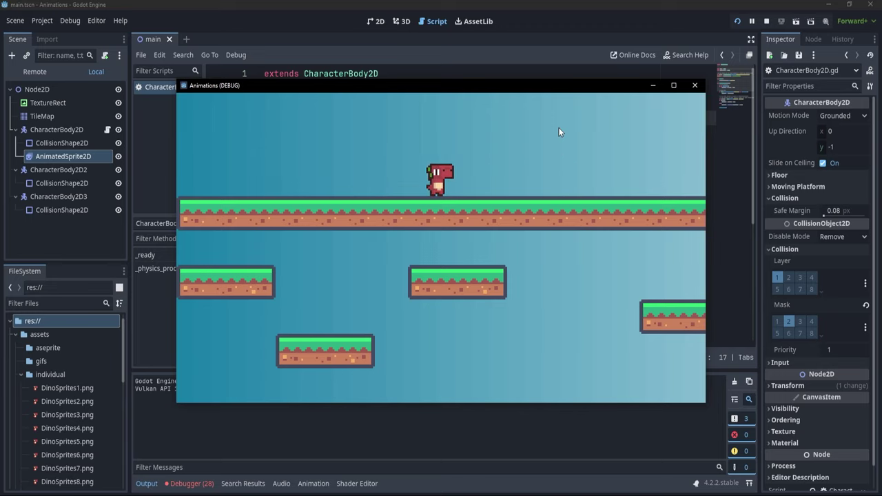
click(693, 86)
Switch to the 2D view and select the AnimatedSprite2D with the SpriteFrames panel showing.
scroll(472, 219, down, 2)
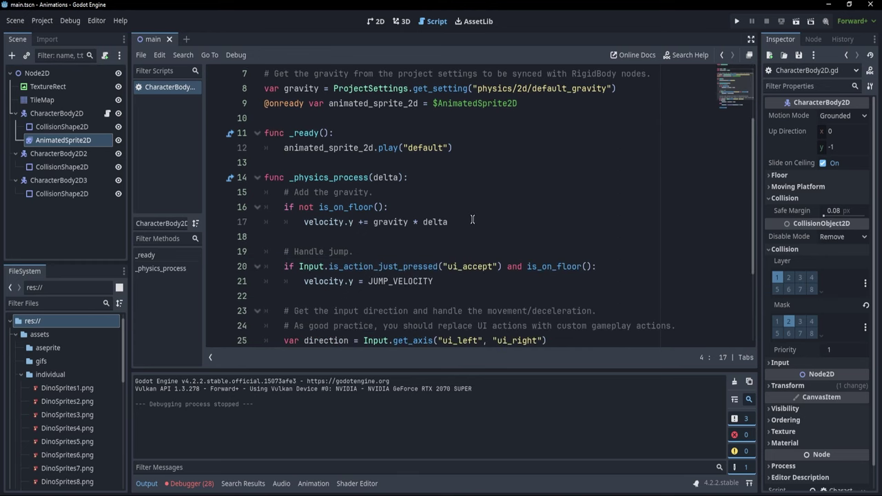
click(81, 140)
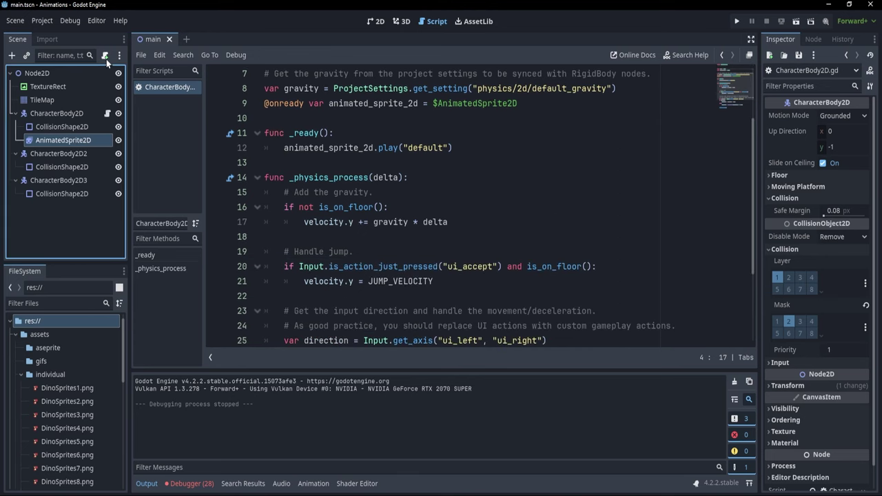
click(383, 23)
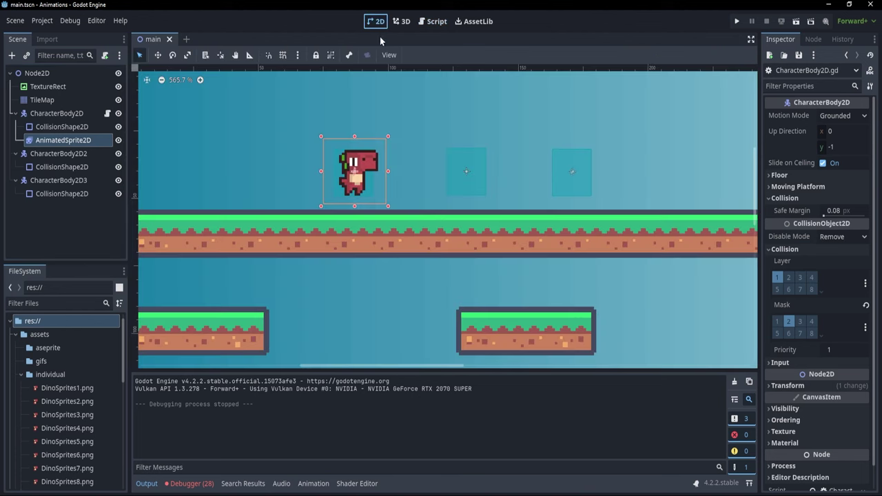
click(313, 483)
click(69, 128)
click(74, 141)
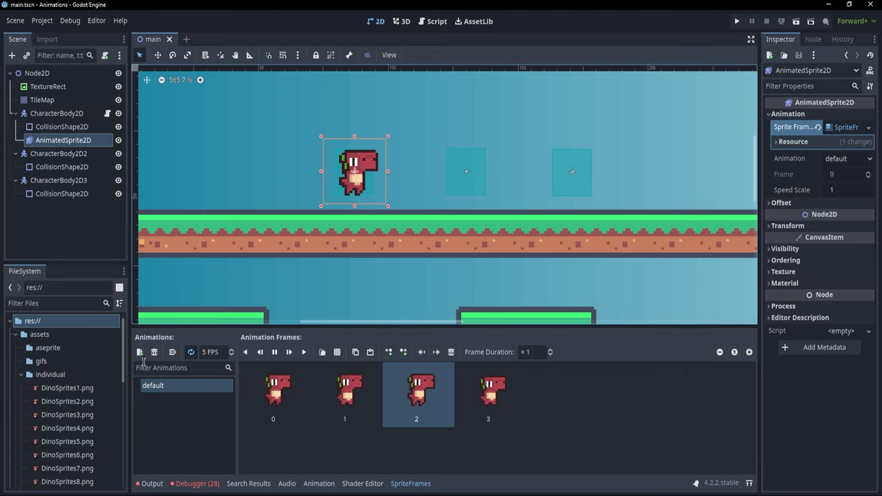
Add a new animation to the sprite frames and name it 'run'.
click(140, 354)
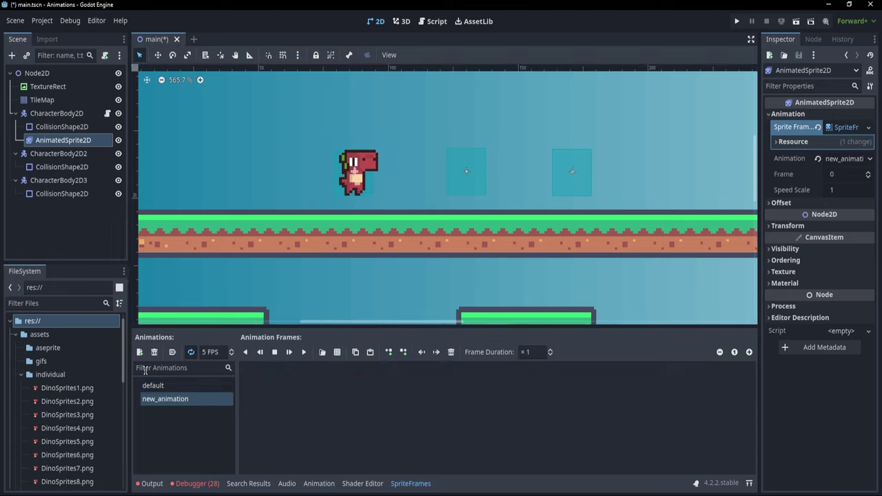
double_click(169, 397)
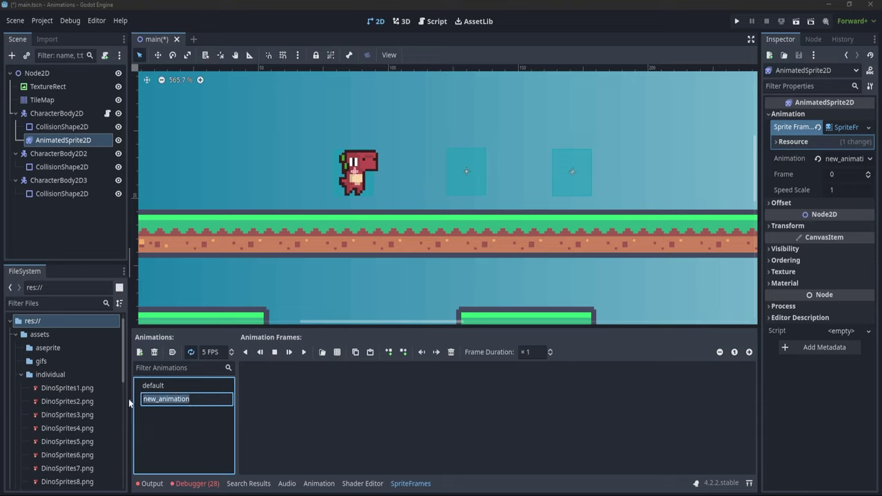
text(run)
key(Return)
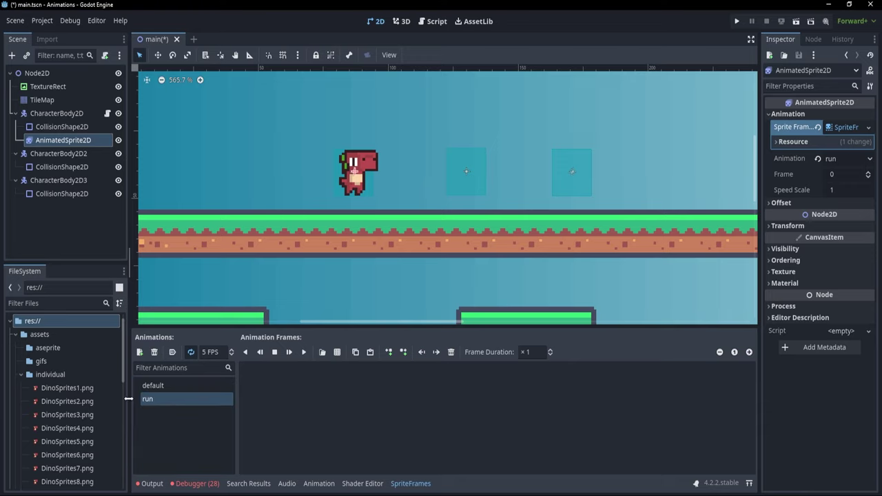
Fill the run animation with DinoSprites5.png through DinoSprites9.png.
scroll(106, 409, down, 1)
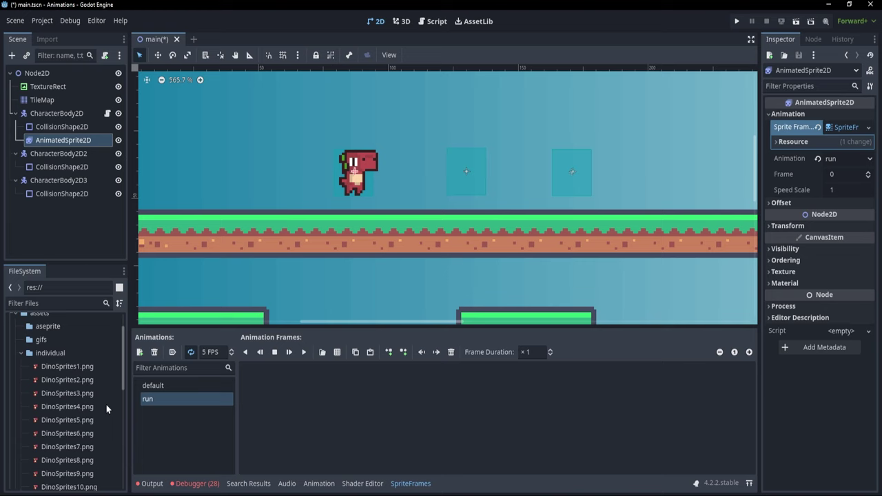
click(76, 421)
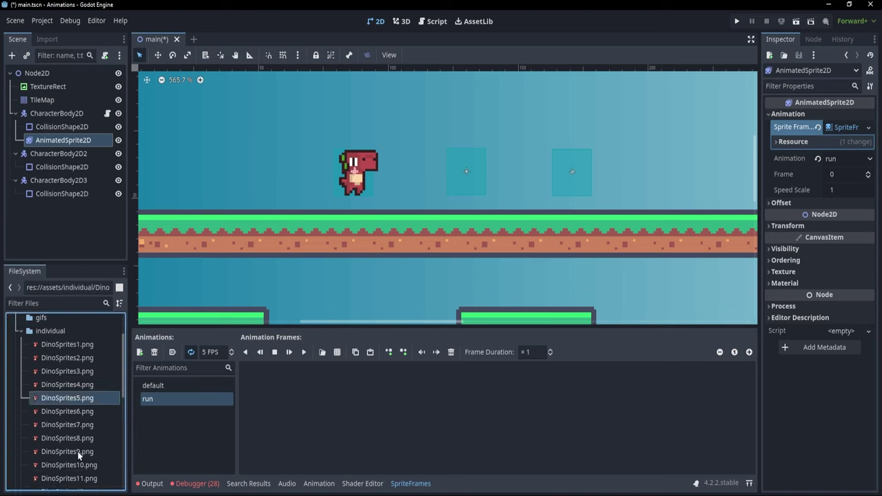
shift+click(78, 453)
drag(64, 397, 303, 427)
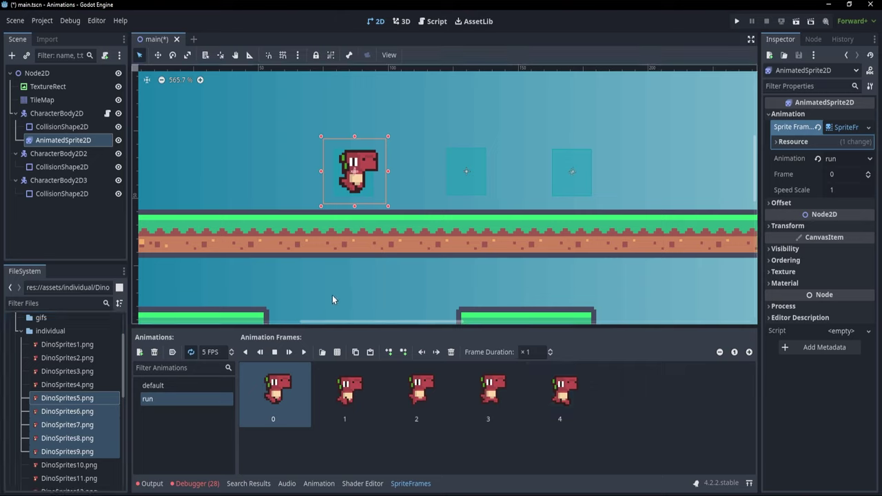
Change the play() argument in _ready() from "default" to "run".
click(107, 113)
click(466, 156)
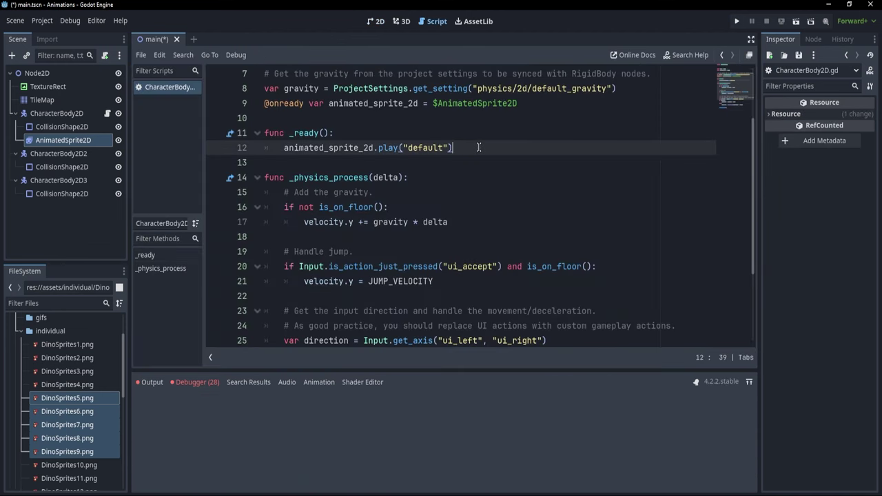
drag(450, 148, 403, 146)
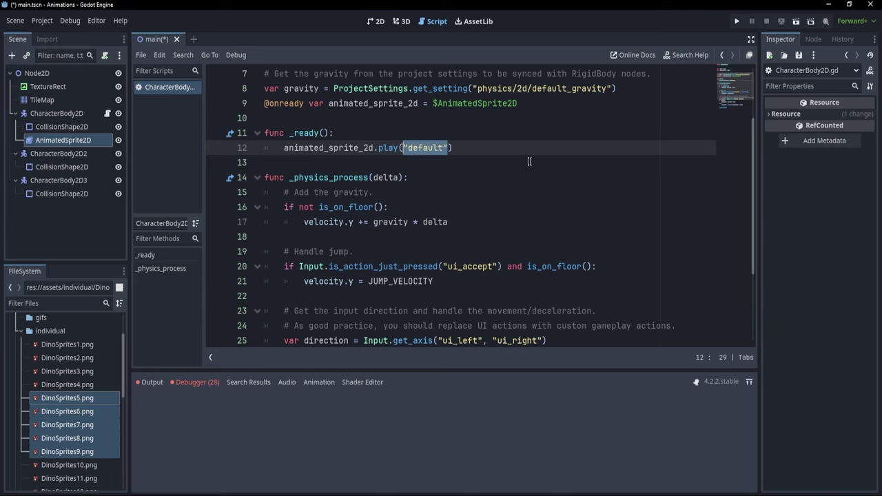
key(BackSpace)
text("run)
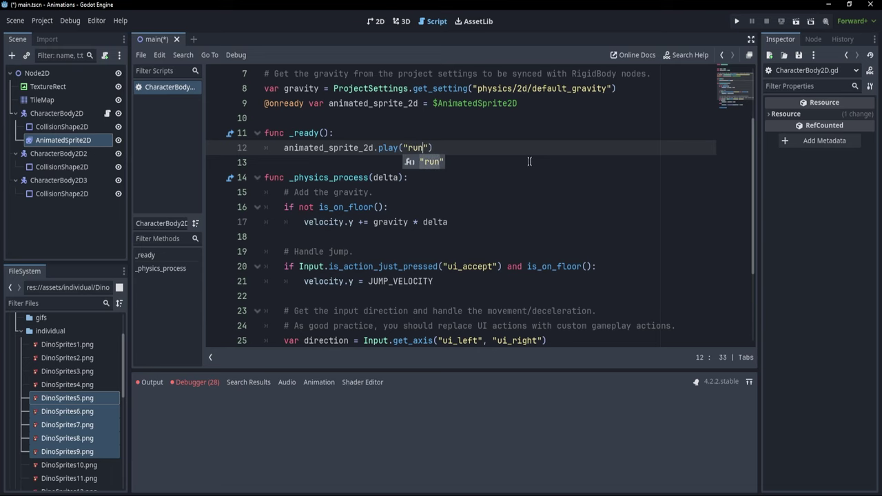
Launch the game, run the dino right, left and right again, then close the window.
key(F5)
key(Right)
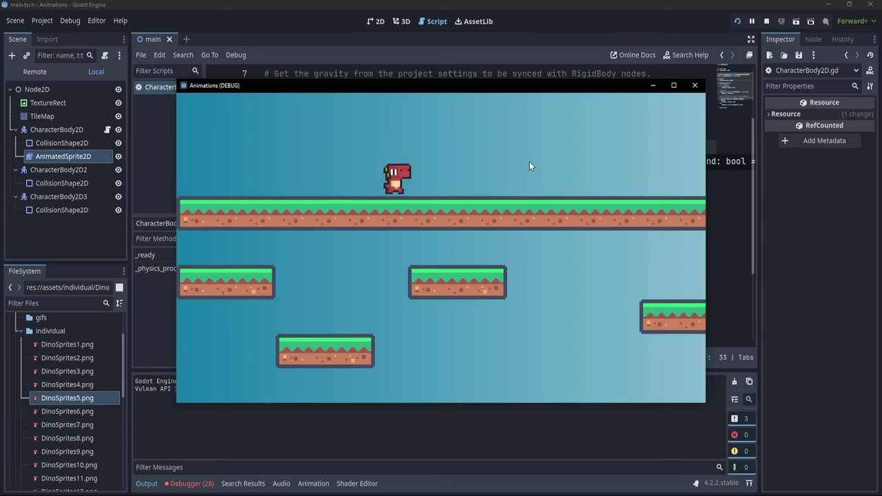
key(Left)
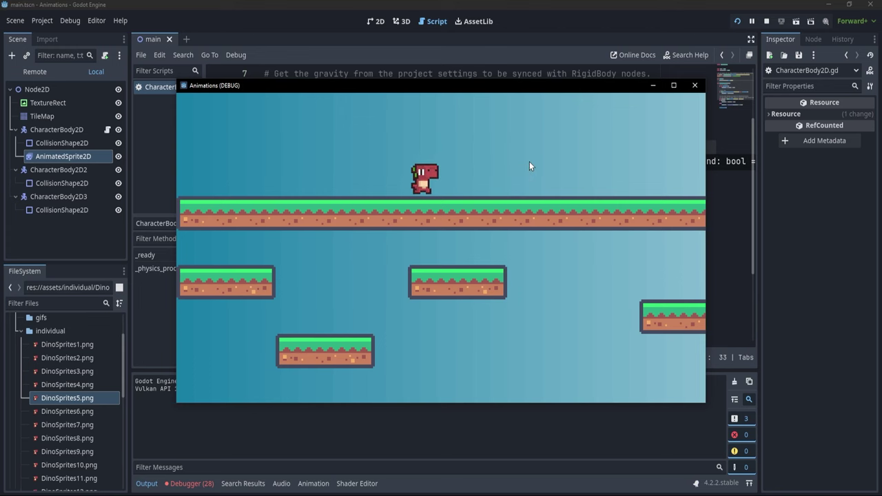
key(Right)
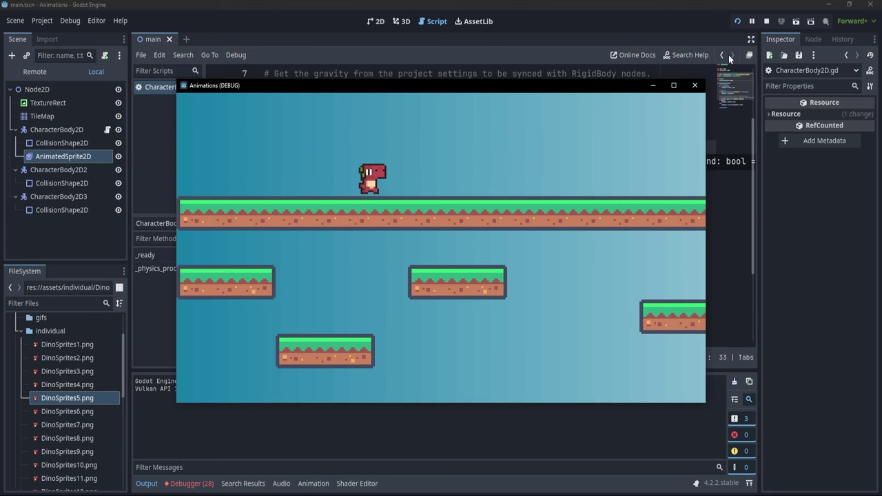
click(695, 84)
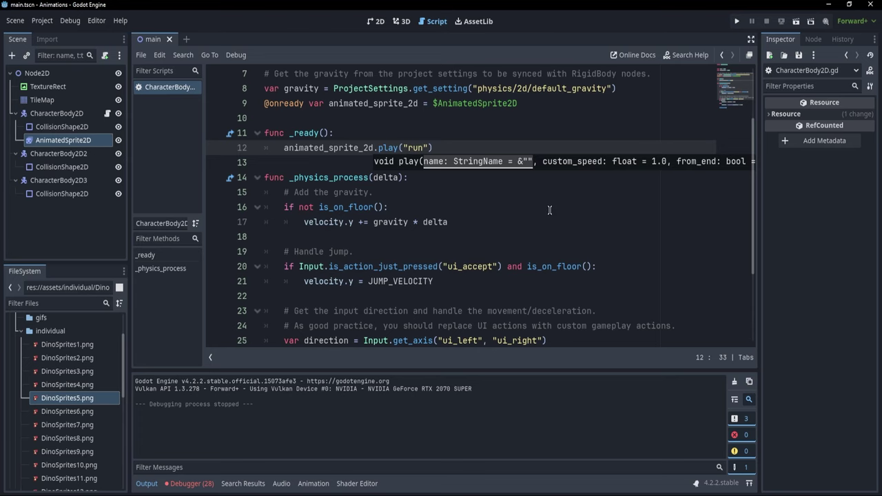
Set the AnimatedSprite2D's run animation to 10 FPS and save the scene.
click(88, 142)
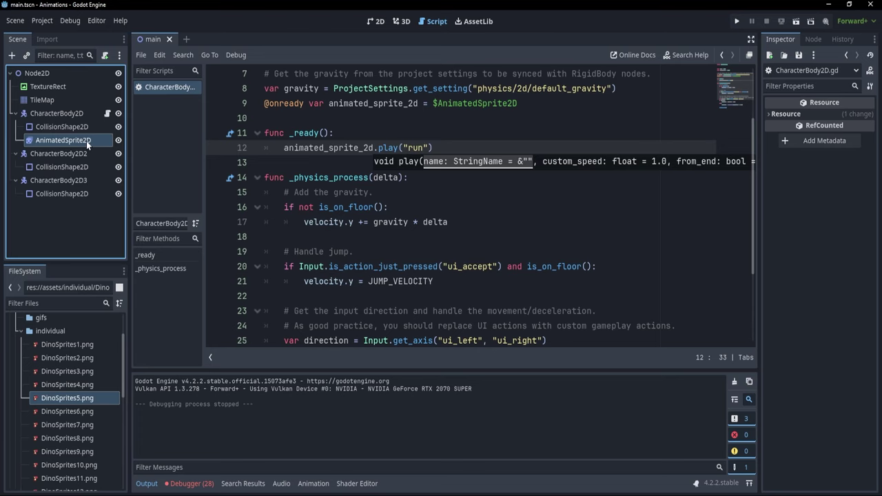
click(86, 140)
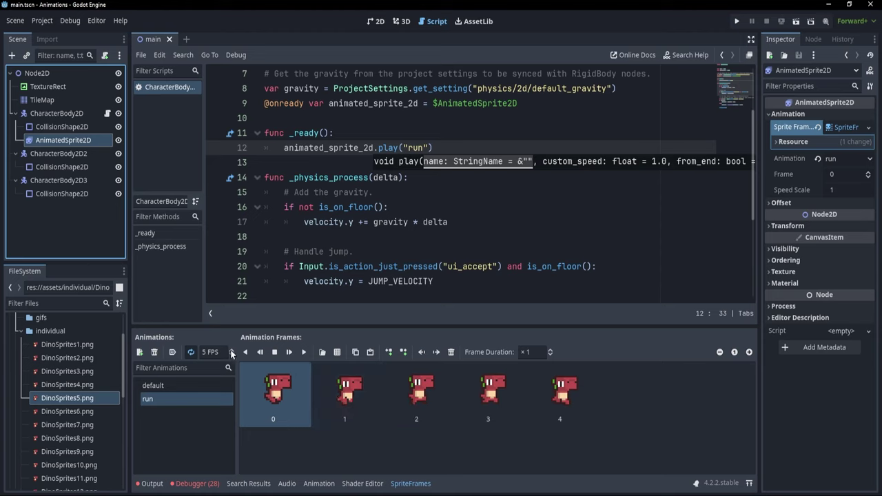
click(208, 352)
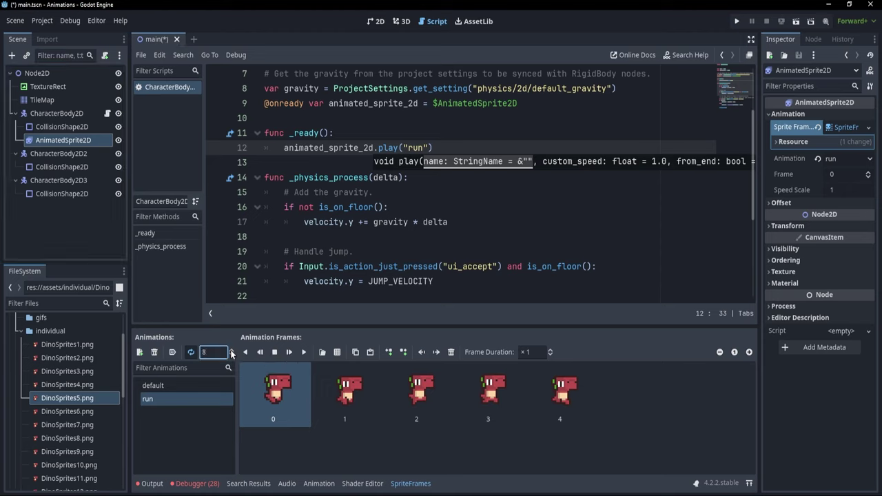
text(10)
key(ctrl+s)
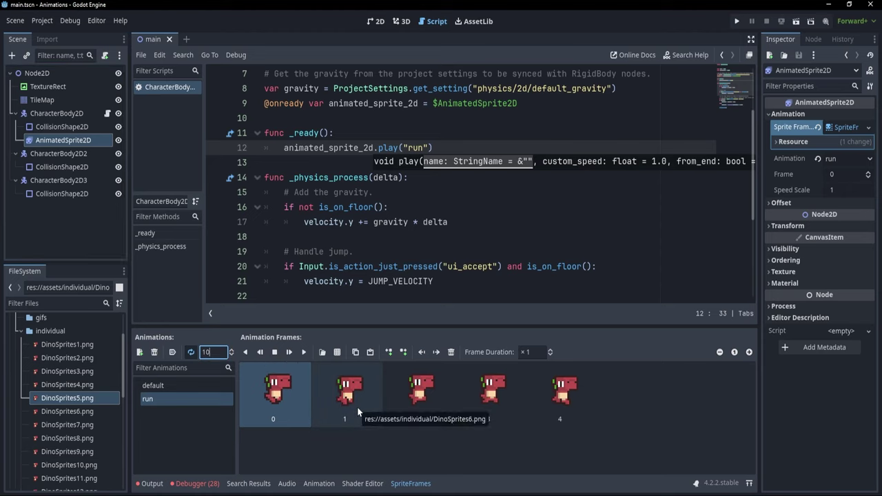
Run the game, make the dino run left, then close the game window.
key(F5)
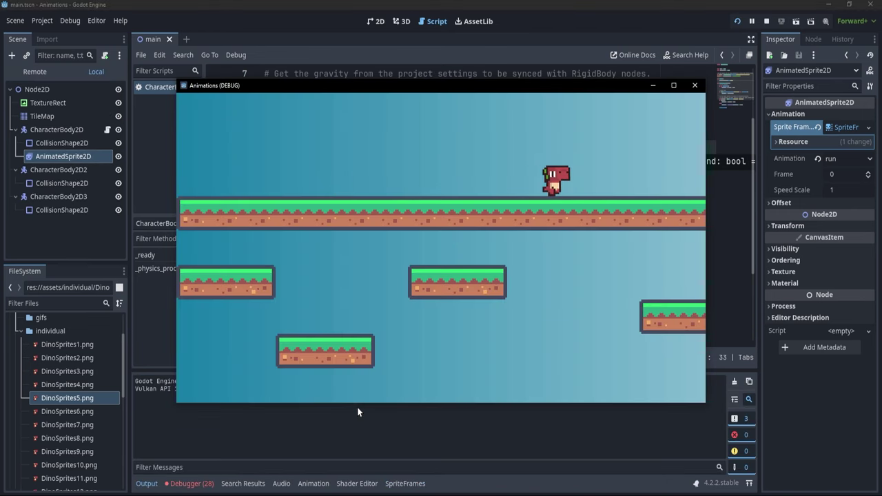
key(Left)
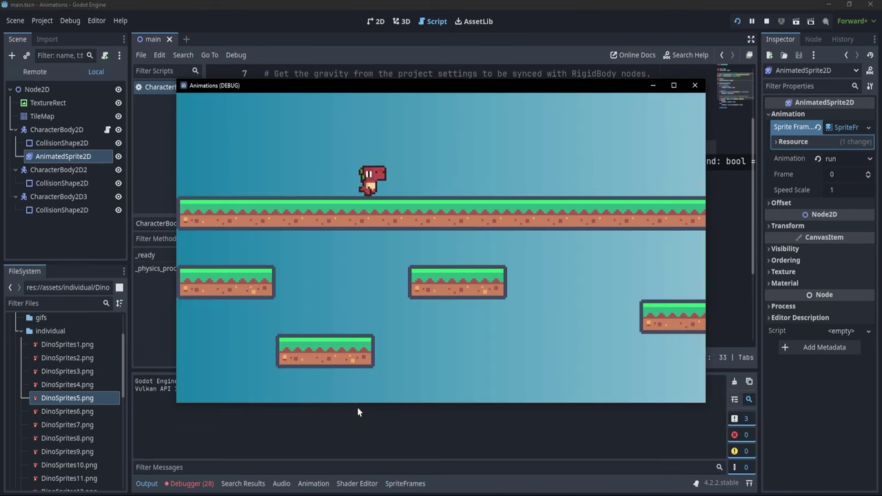
click(694, 84)
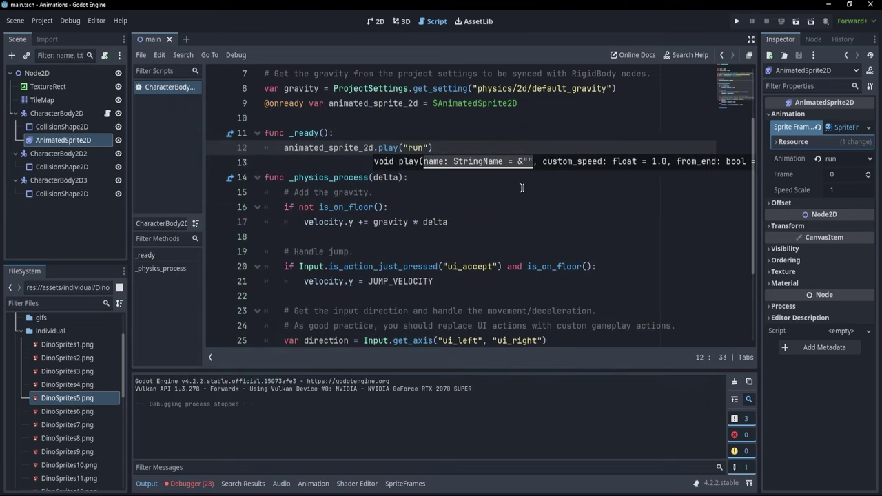
Set the AnimatedSprite2D's run animation back to 5 FPS.
click(71, 130)
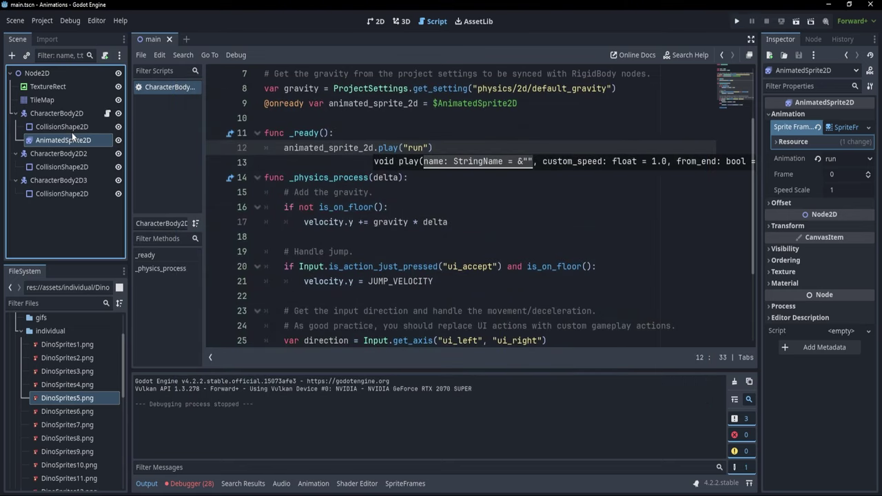
click(77, 141)
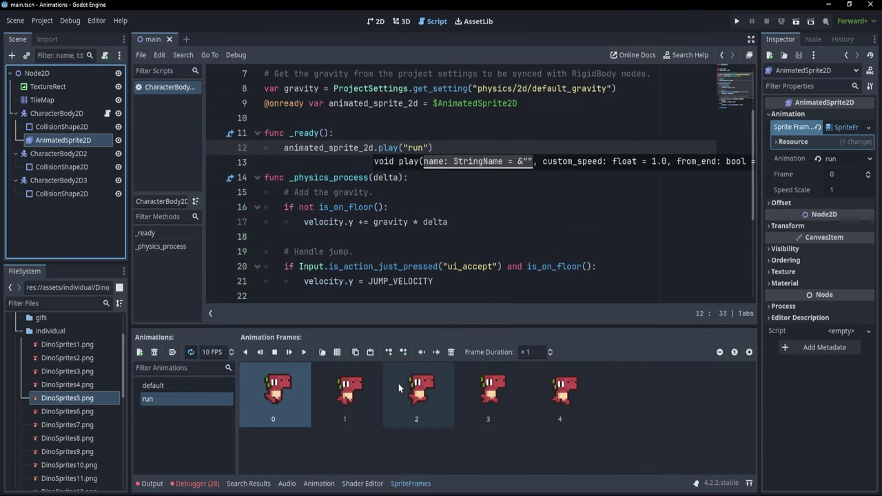
click(213, 352)
text(5)
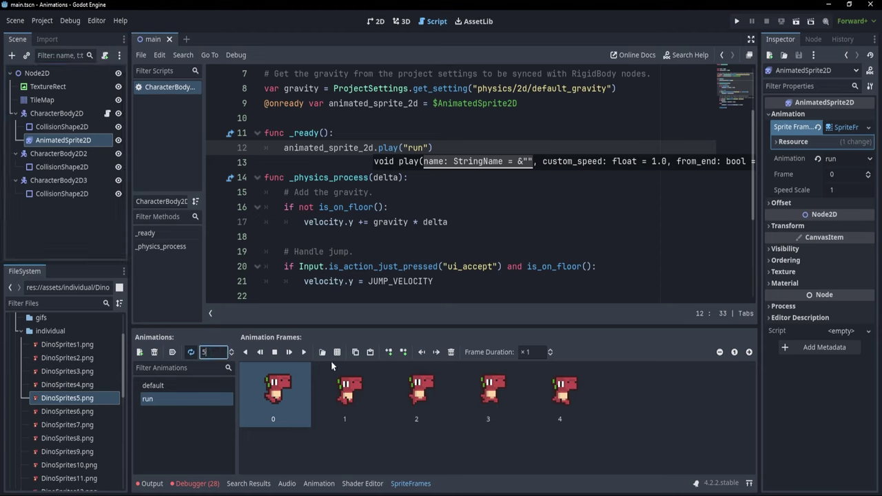
click(300, 394)
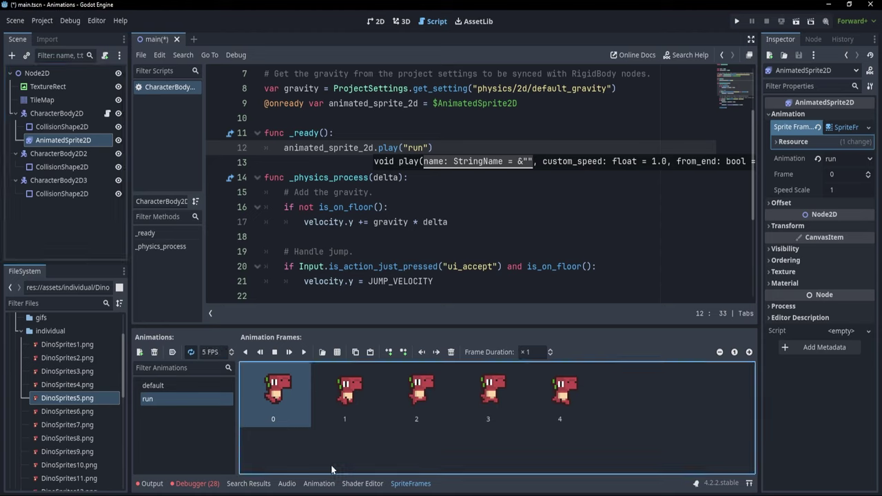
Set run frame 0's duration to 0.5.
click(537, 353)
key(BackSpace)
text(0.5)
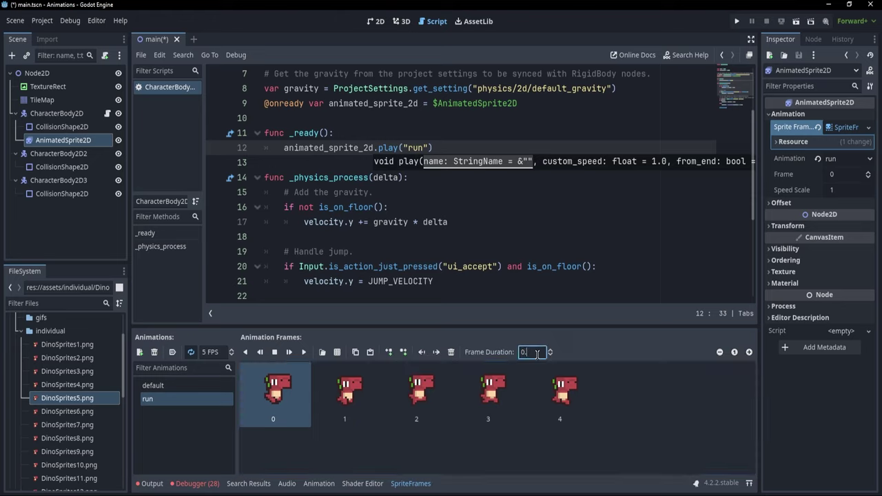
key(Return)
Lower the durations of run frames 1, 2, 3 and 4 to 0.5 each.
click(351, 398)
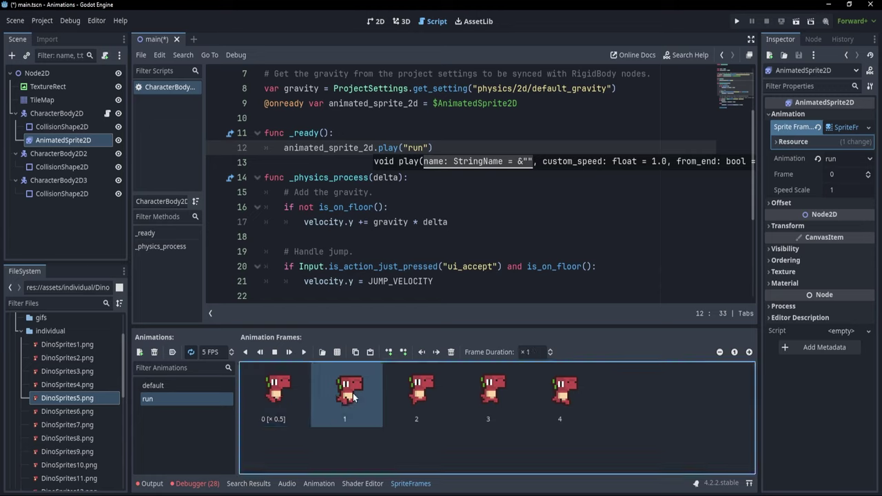
click(563, 397)
click(359, 398)
click(549, 356)
click(443, 381)
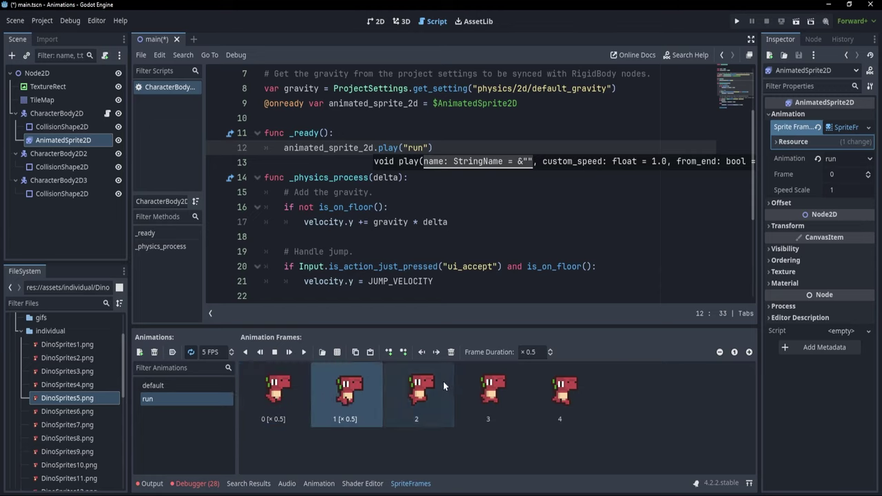
click(550, 356)
click(513, 378)
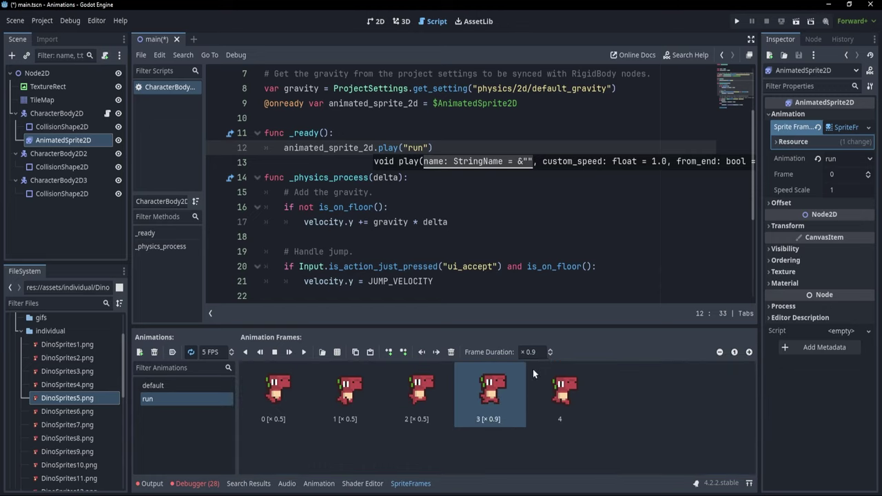
click(550, 356)
click(549, 355)
click(551, 390)
click(549, 354)
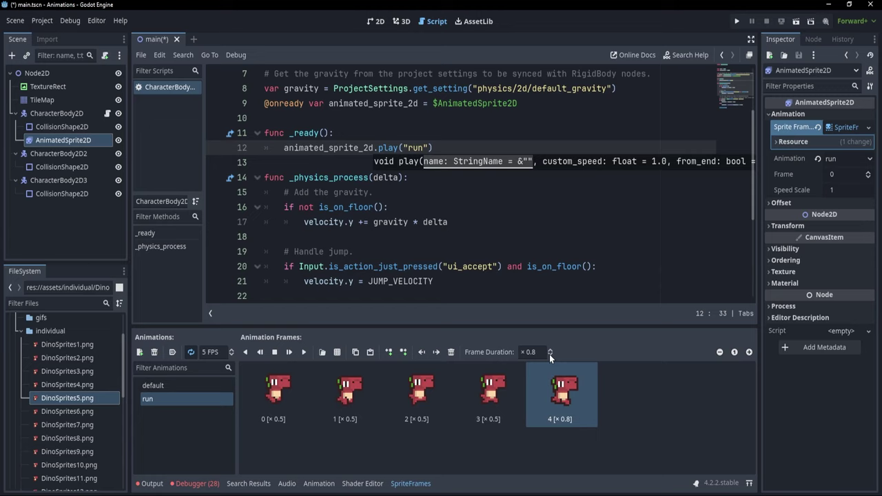
click(549, 354)
Test the dino running left in the game, then reselect AnimatedSprite2D to show its run frames.
key(F5)
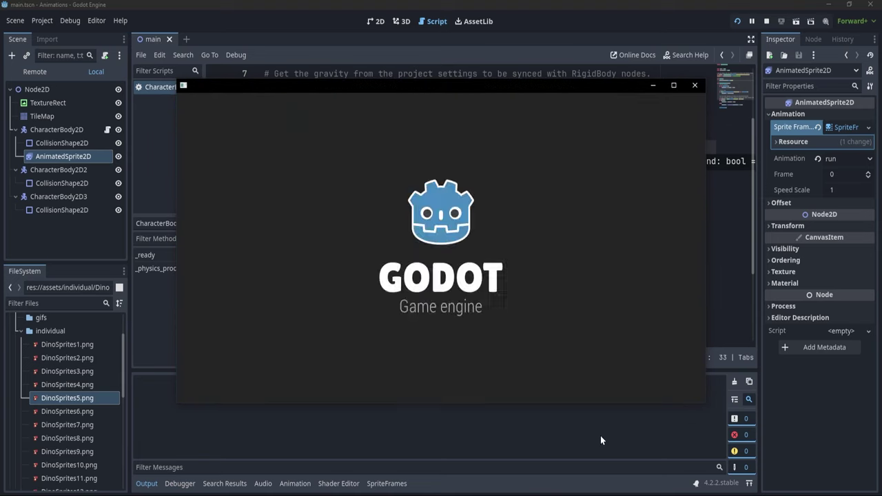
key(Left)
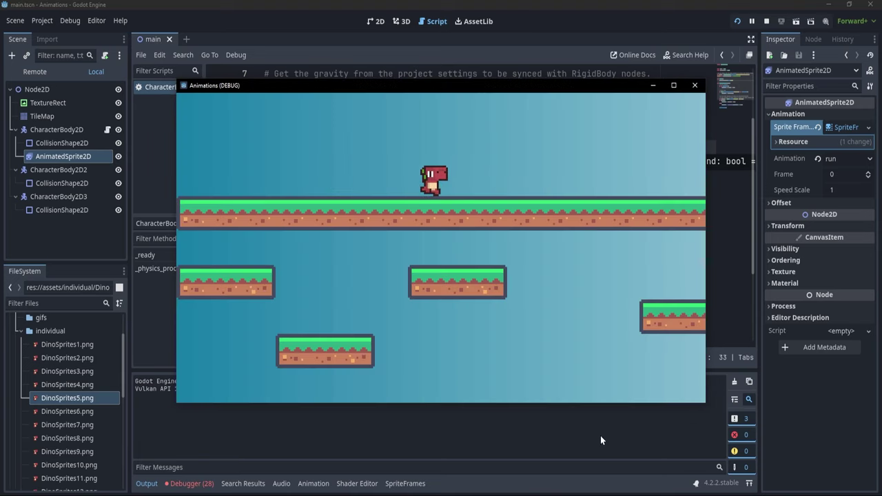
click(695, 86)
click(62, 113)
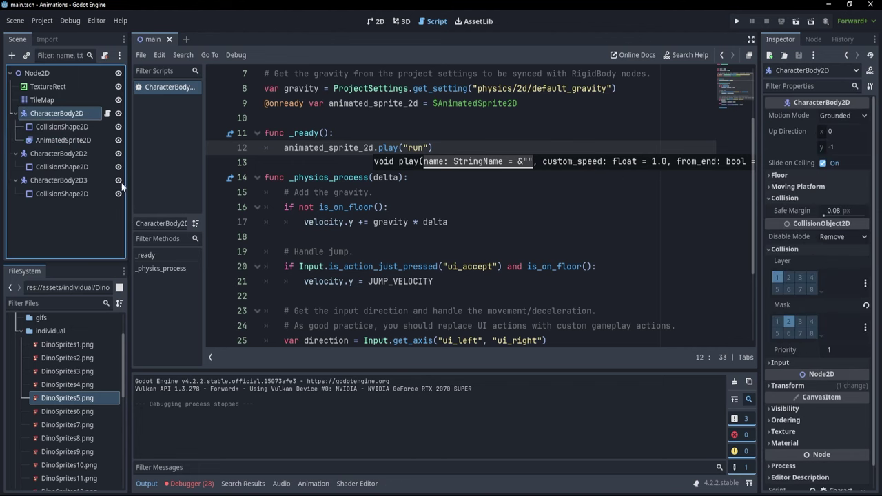
click(74, 141)
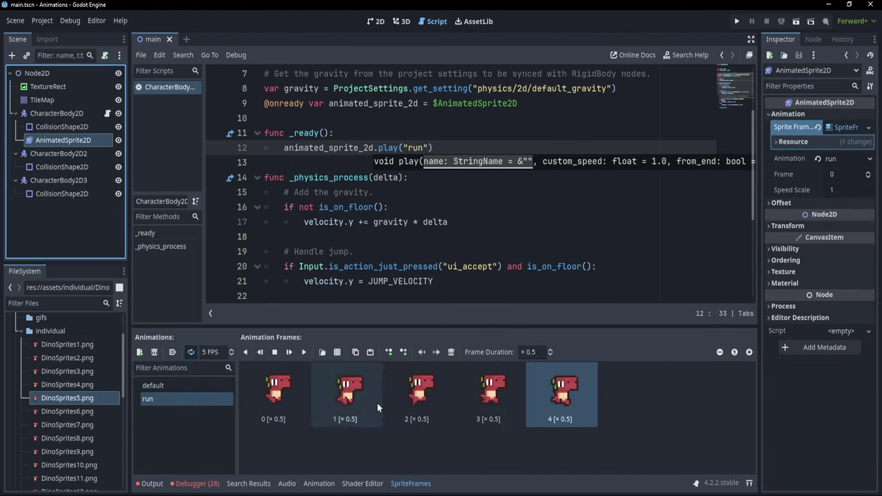
Raise run frame 2's duration to 2, save, and test the timing in the game.
click(433, 402)
click(551, 348)
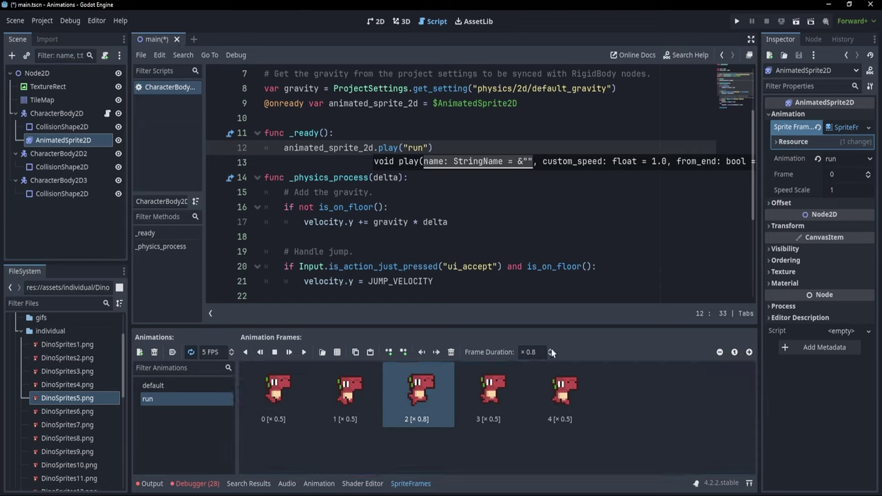
click(551, 348)
key(ctrl+s)
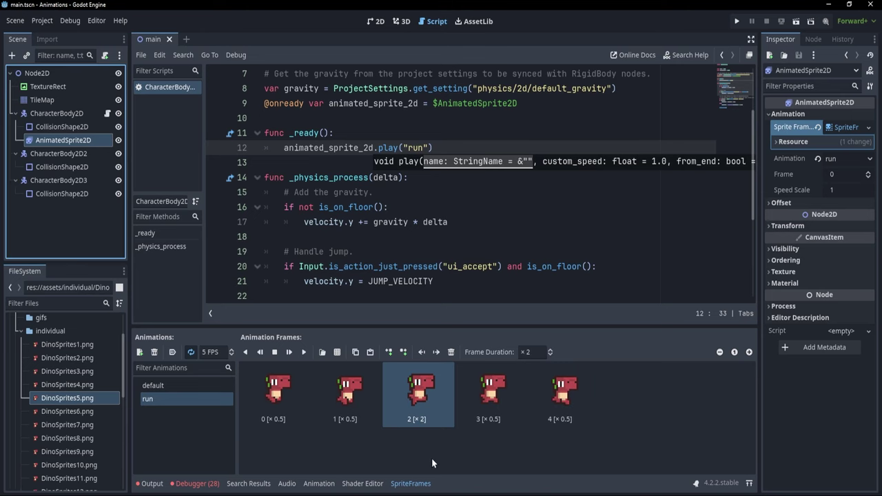
key(F5)
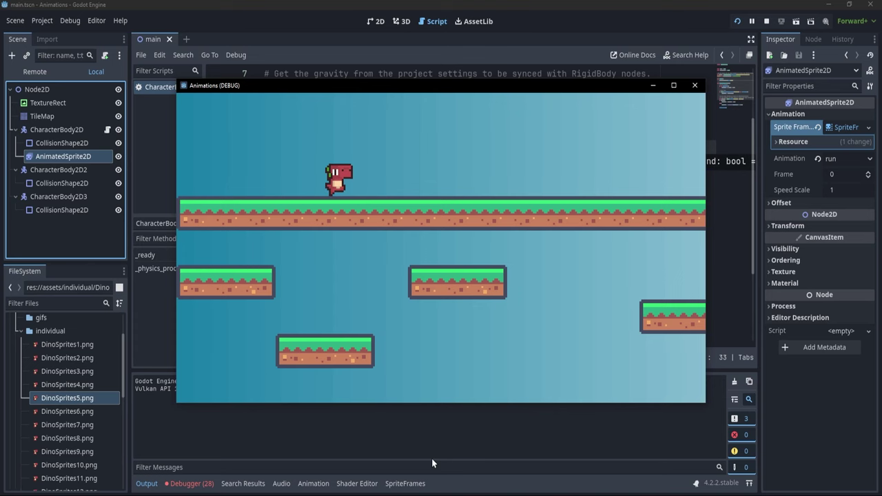
key(F8)
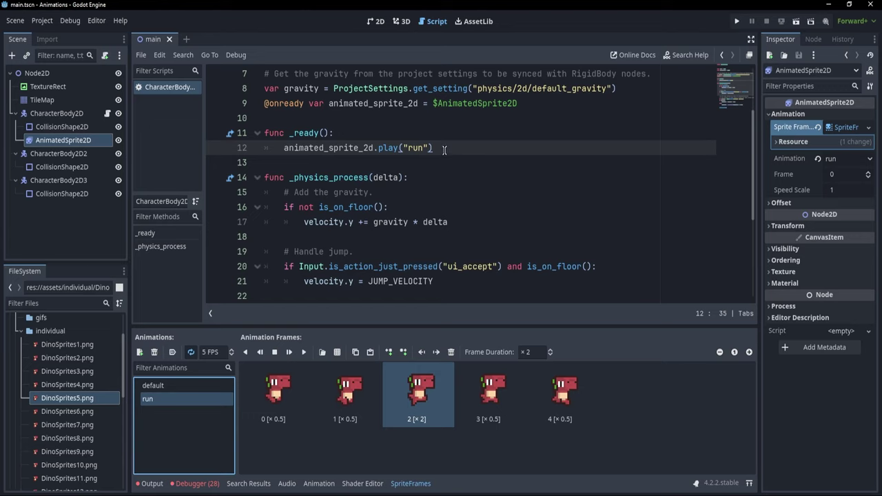
Replace the run-playing call on line 12 of _ready with pass.
drag(445, 151, 282, 154)
key(ctrl+c)
key(BackSpace)
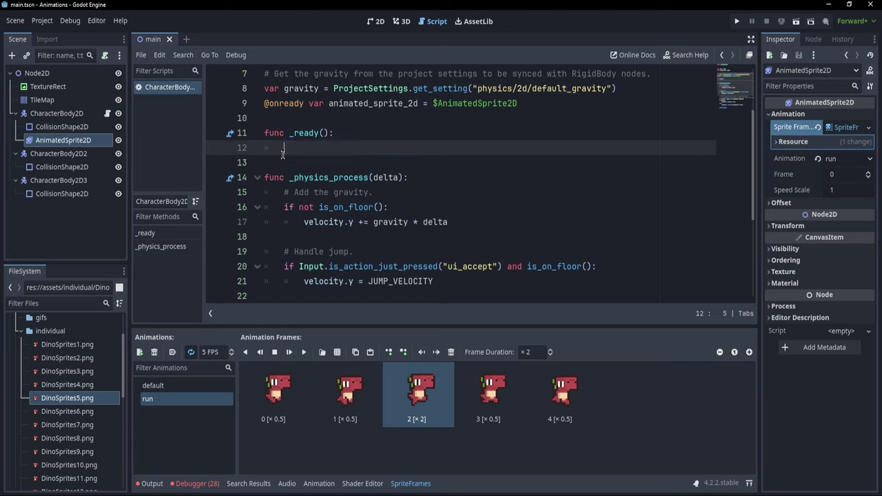
text(pass)
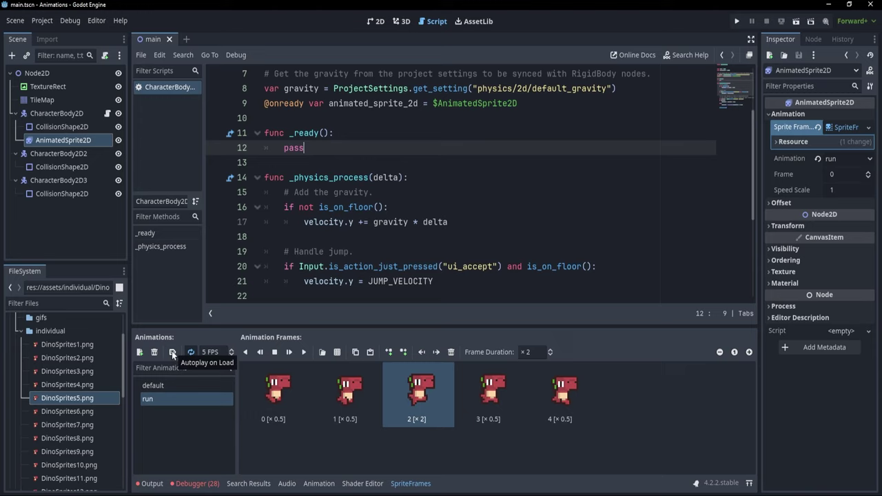
Turn on Autoplay on Load for the run animation and test it in the game.
click(172, 352)
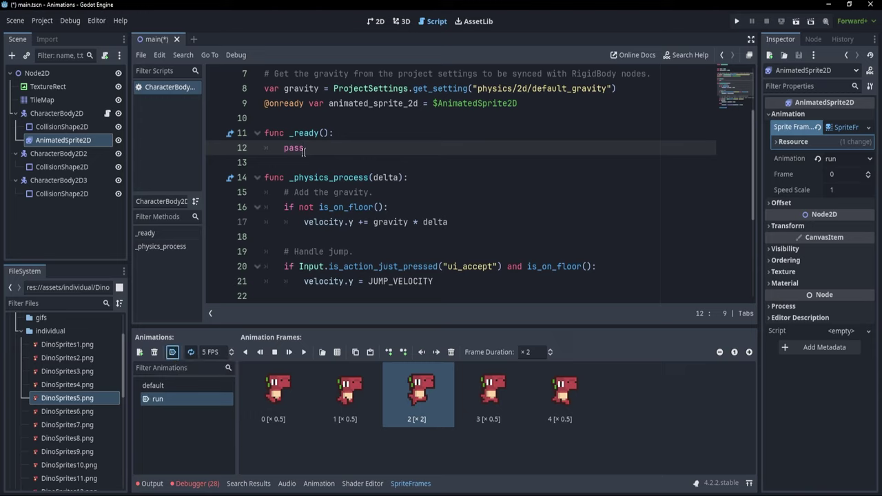
key(F5)
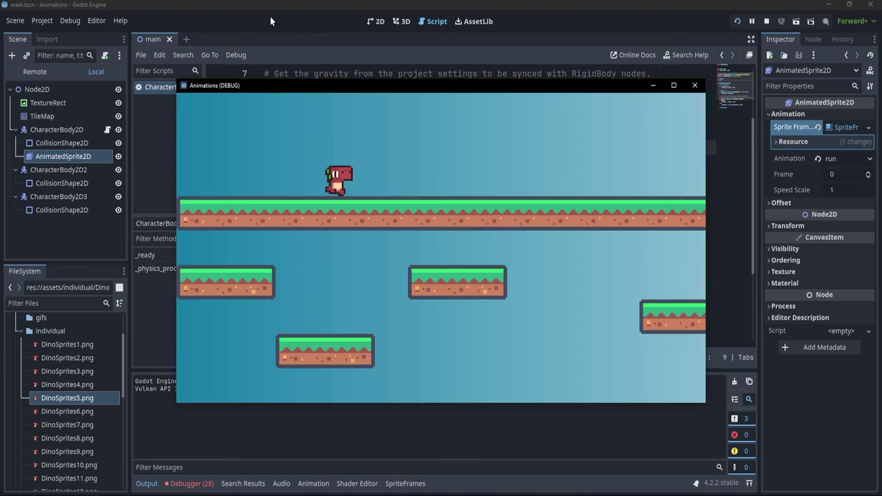
key(F8)
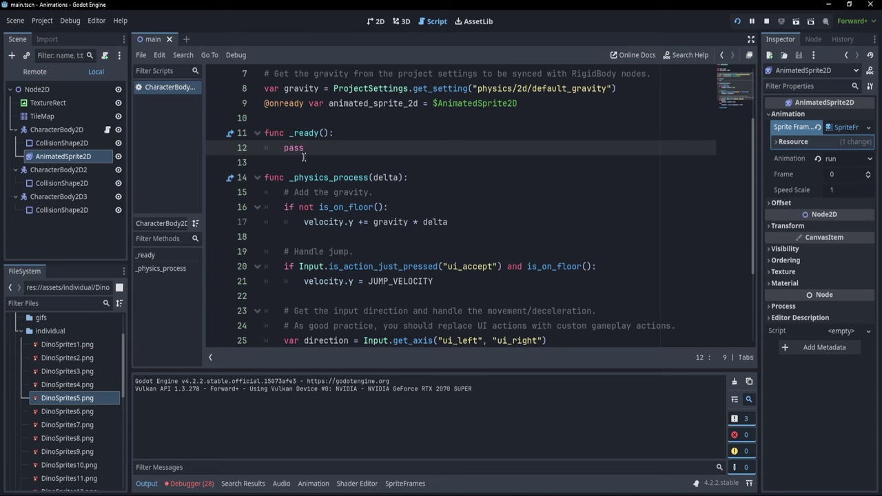
Move through the movement script to the end of line 27 under the direction check.
click(414, 177)
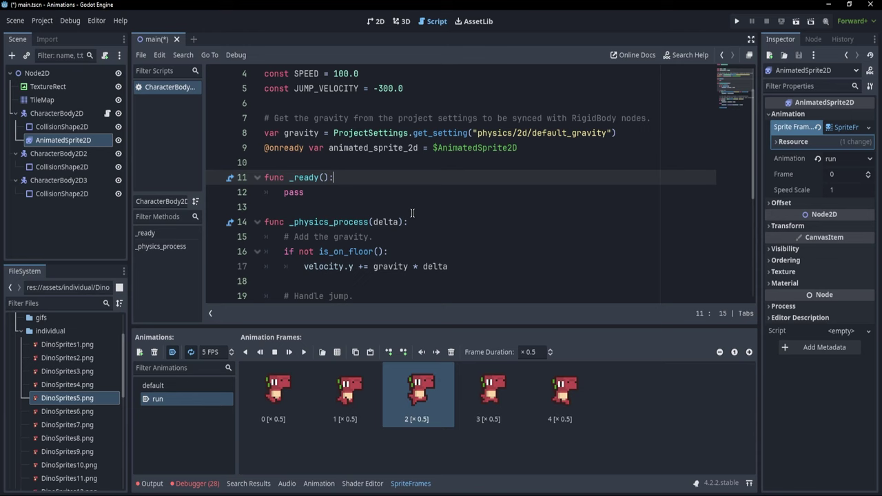
scroll(420, 217, down, 3)
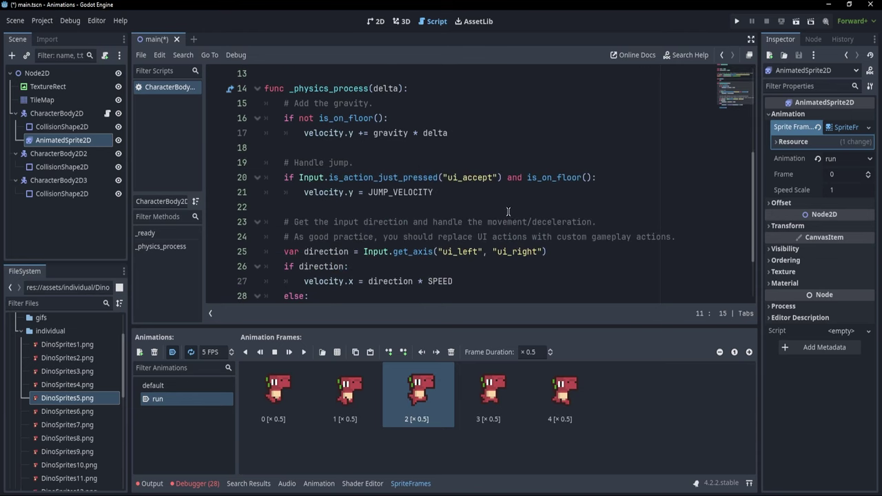
scroll(518, 225, down, 1)
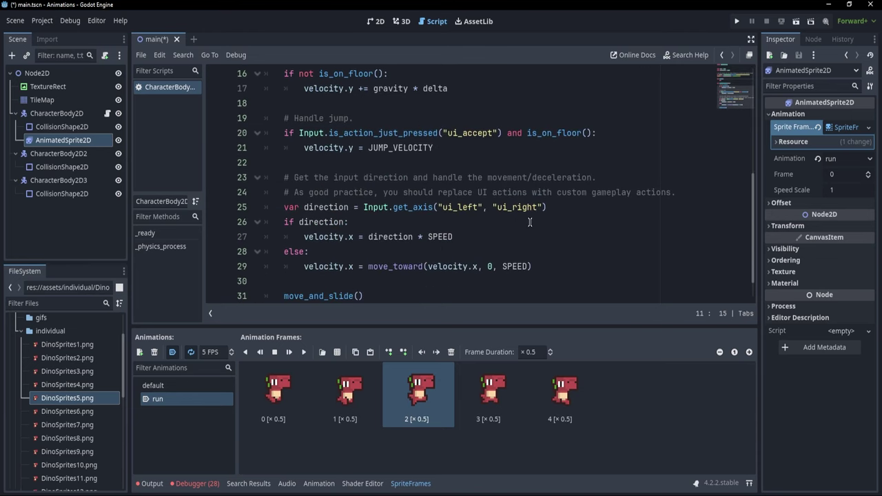
click(337, 208)
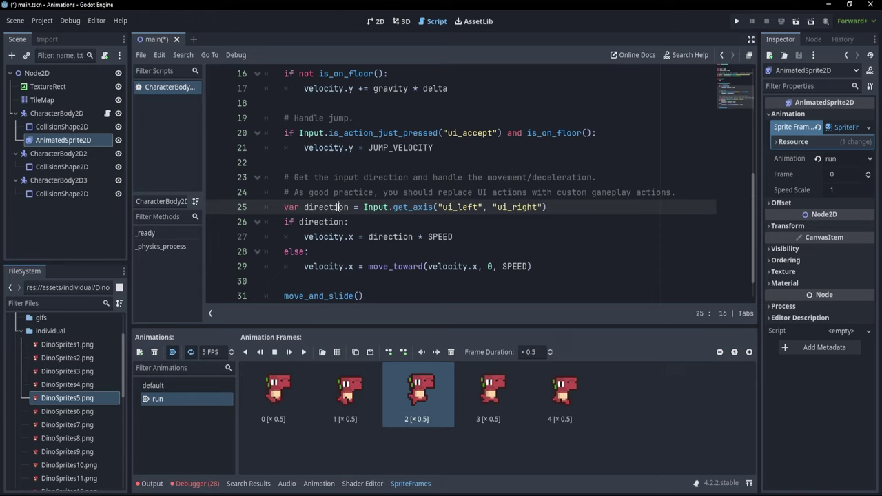
click(380, 222)
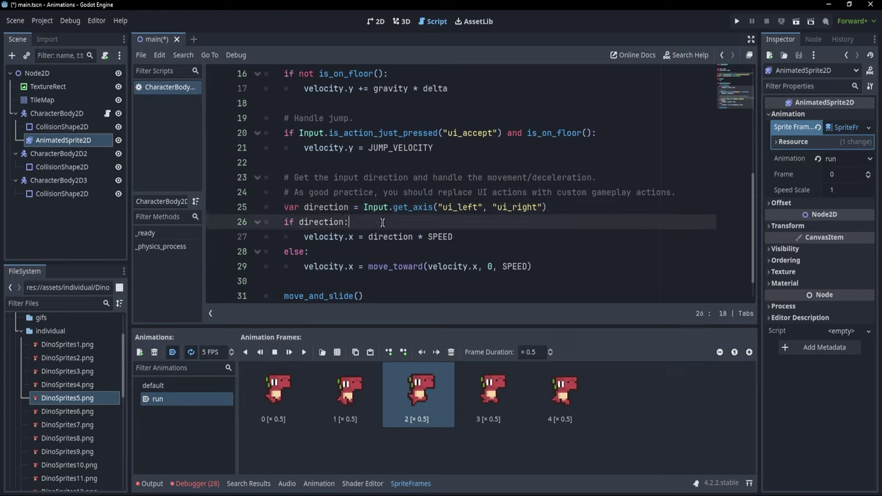
click(468, 237)
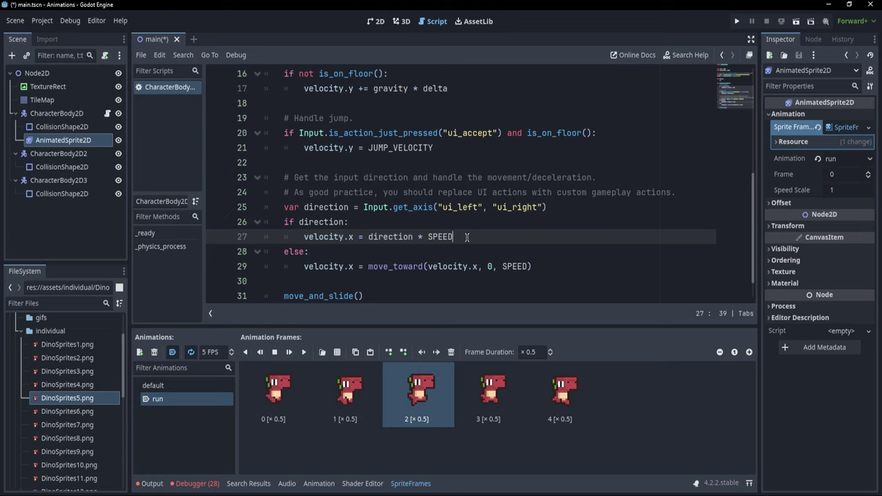
Add animated_sprite_2d.play("run") under the if direction branch.
key(Return)
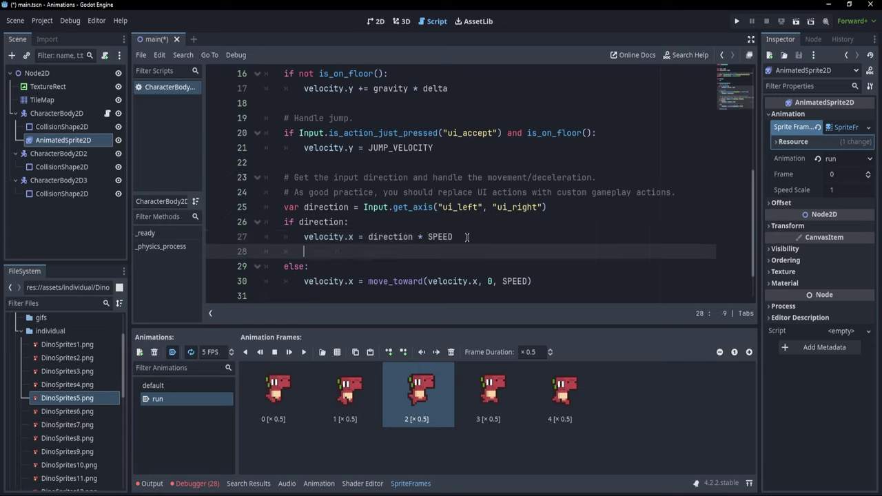
text(anim)
key(Return)
text(.p)
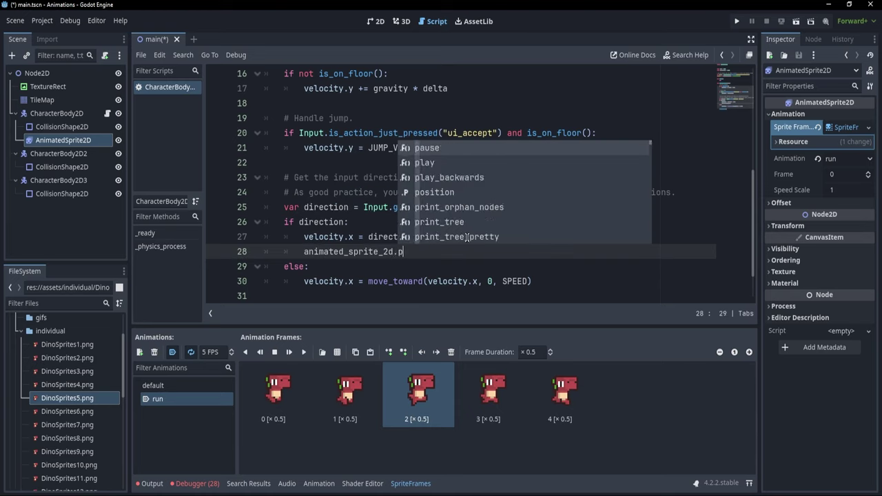
text(lay)
key(Return)
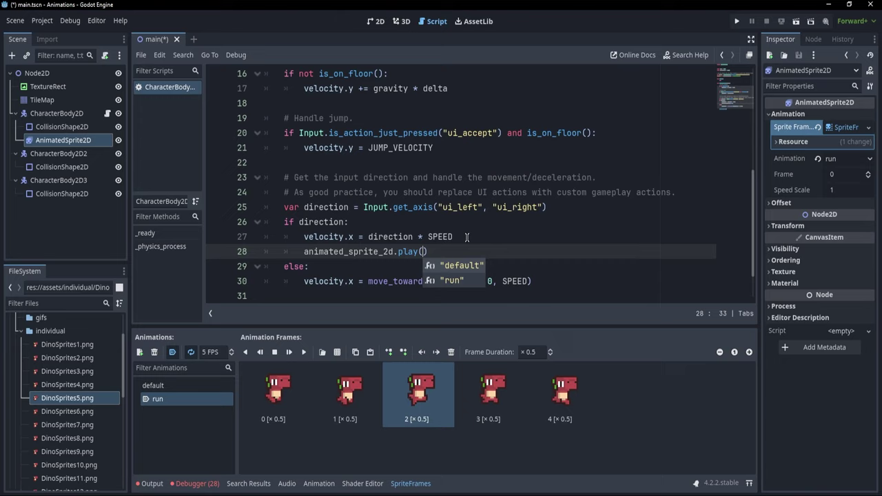
key(Down)
key(Return)
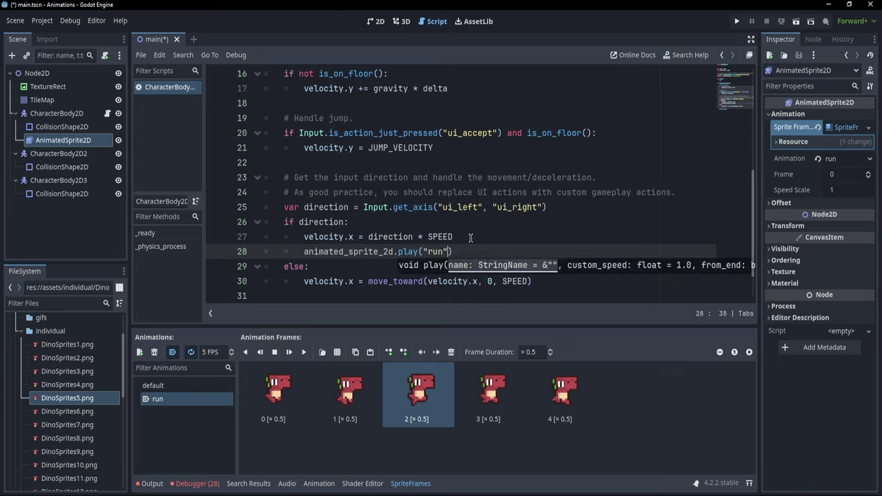
Add animated_sprite_2d.play("default") under the else branch and save the script.
click(430, 266)
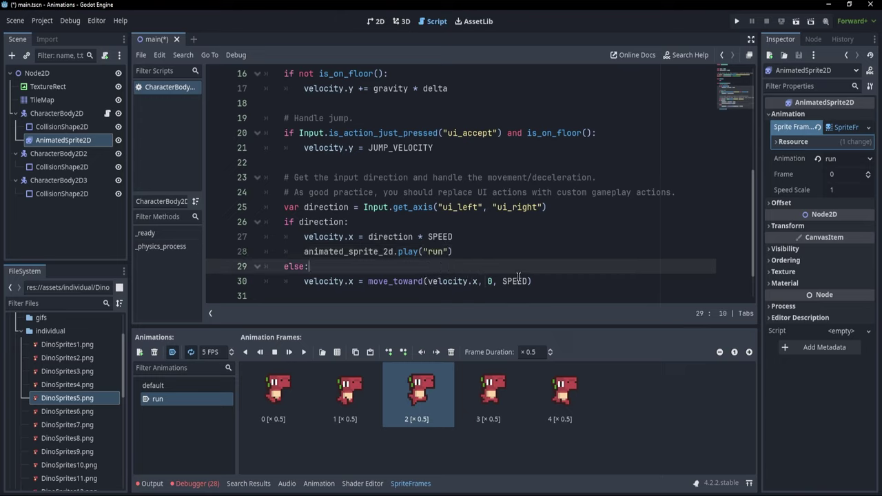
click(496, 251)
click(576, 287)
key(Return)
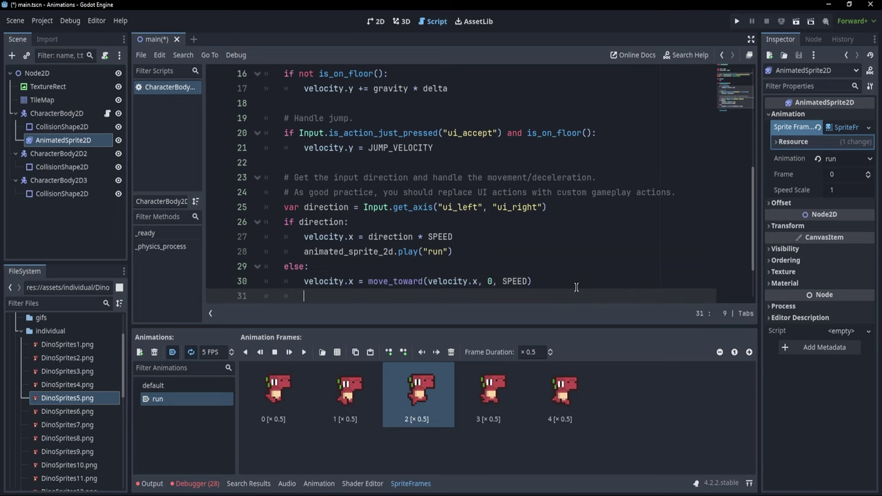
key(ctrl+v)
double_click(434, 281)
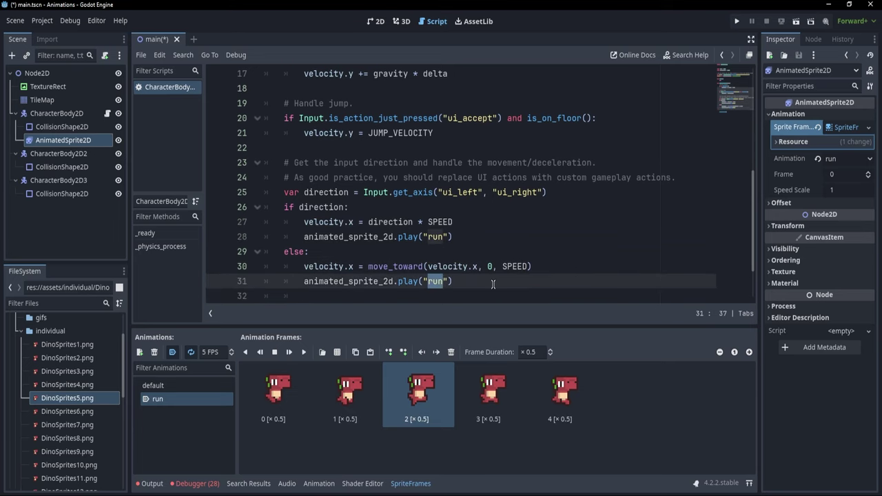
text(default)
key(End)
key(ctrl+s)
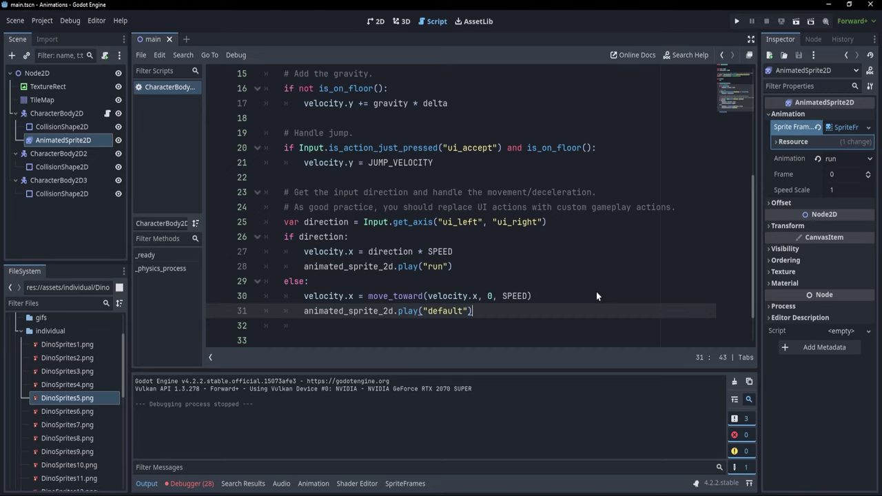
Add animated_sprite_2d.flip_h = true if direction < 0 else false, then run the project.
key(Return)
key(Return)
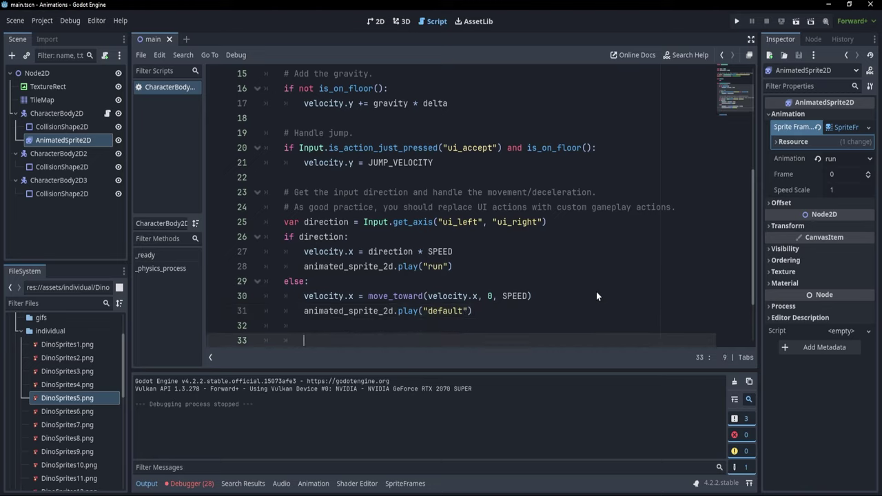
text(animated_sprite_2d.flip_h =)
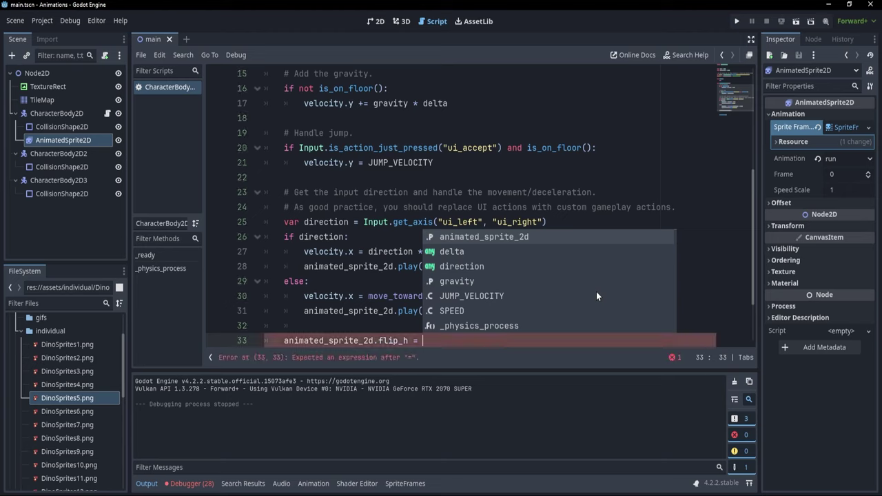
text( true )
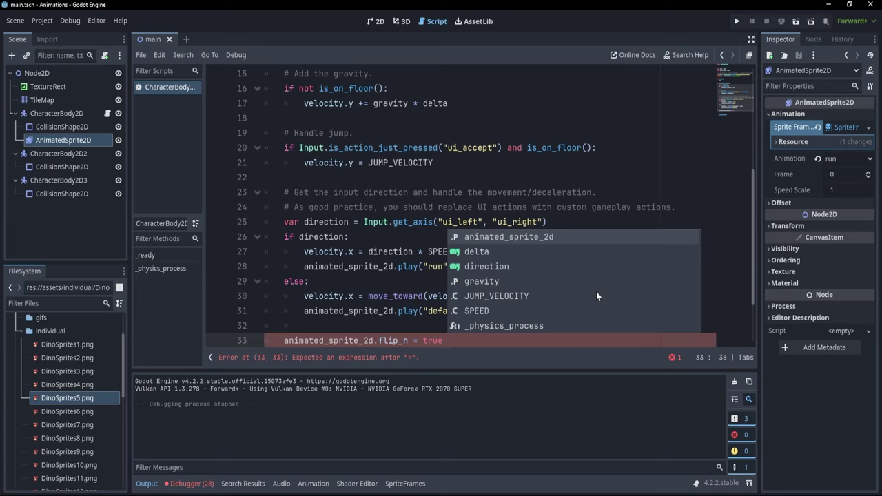
text(if)
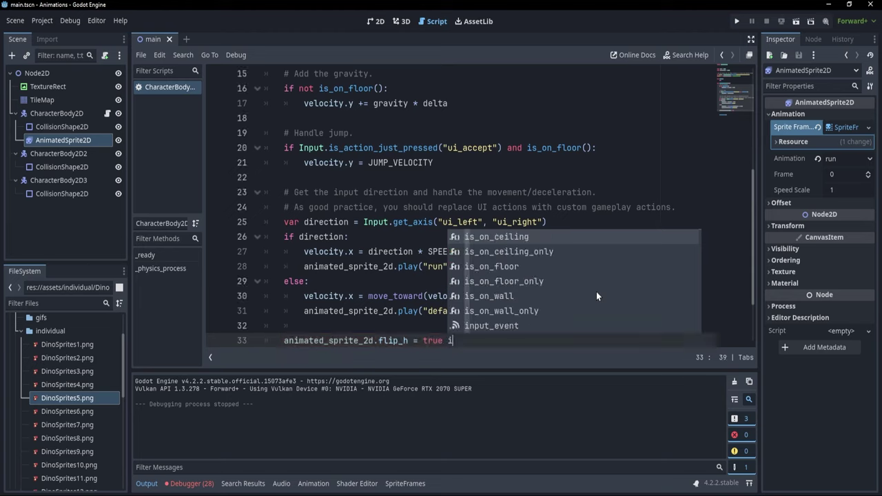
text(ection < 0)
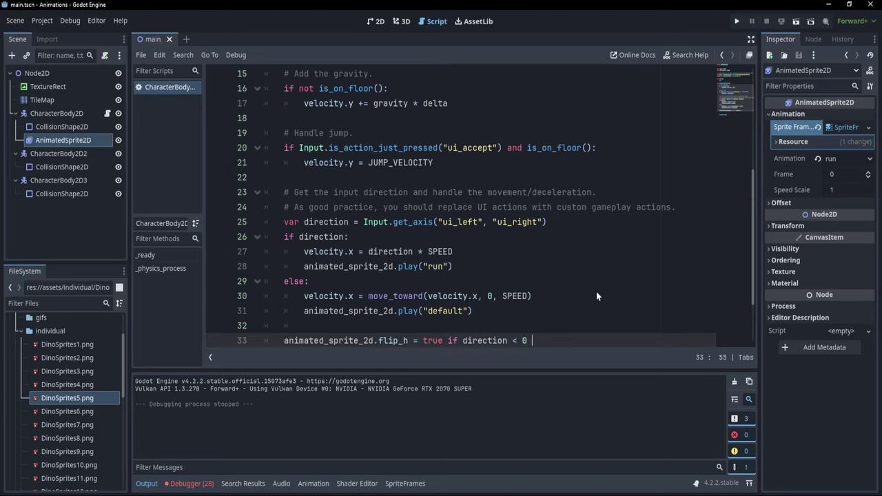
text( else false)
key(Escape)
scroll(569, 304, down, 1)
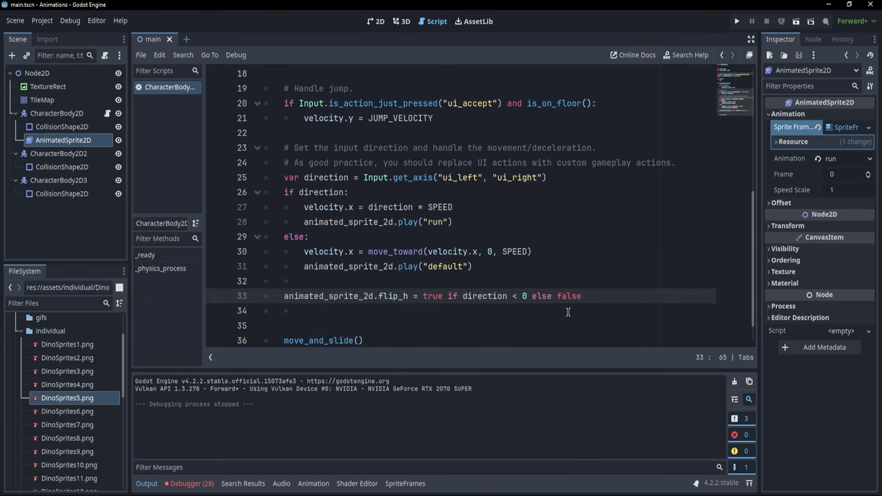
key(F5)
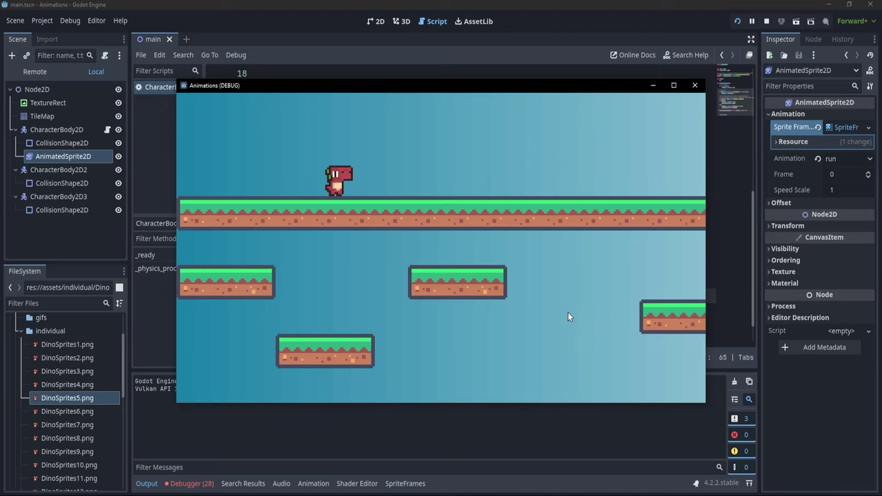
Run the dino right and left twice to check it faces its direction.
key(Right)
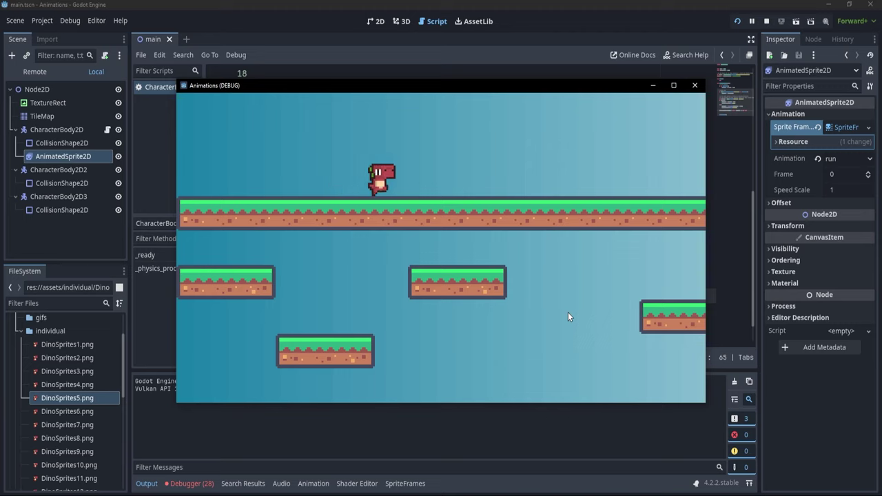
key(Left)
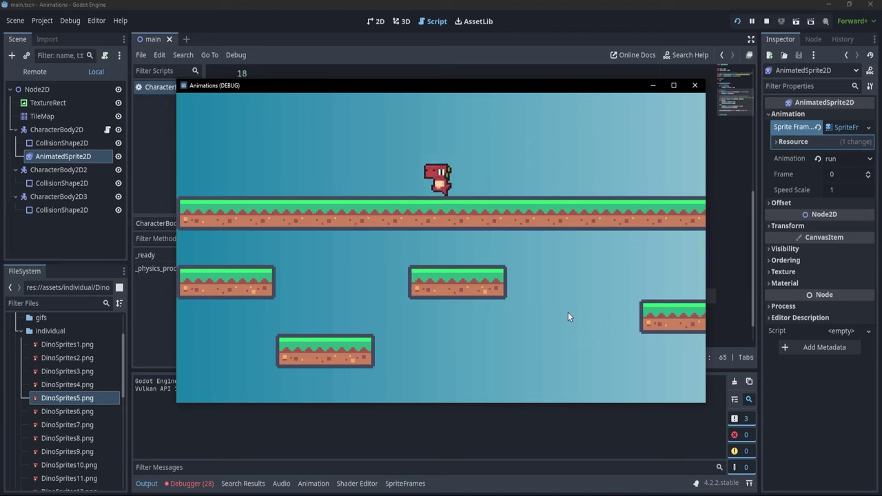
key(Right)
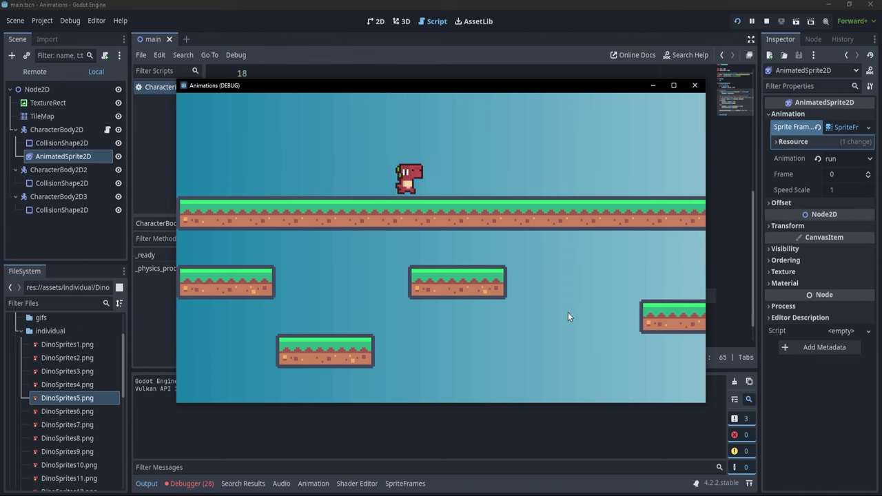
key(Left)
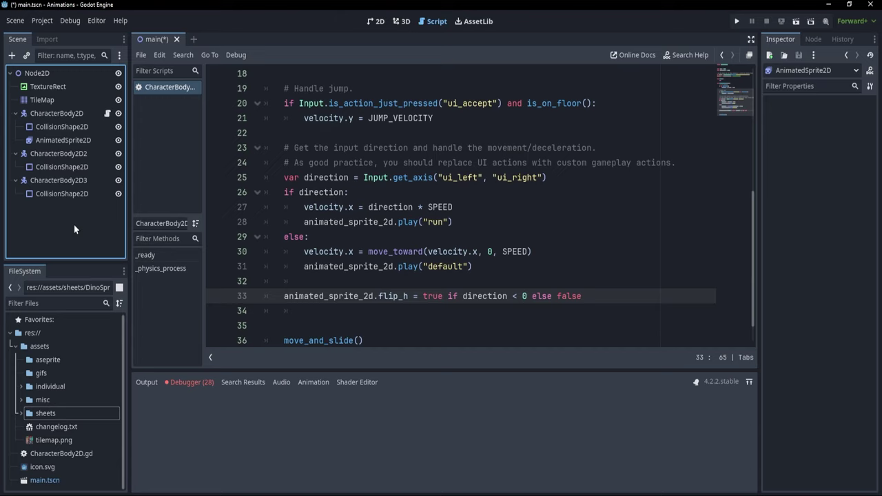
Add an AnimatedSprite2D child node to CharacterBody2D2.
click(53, 156)
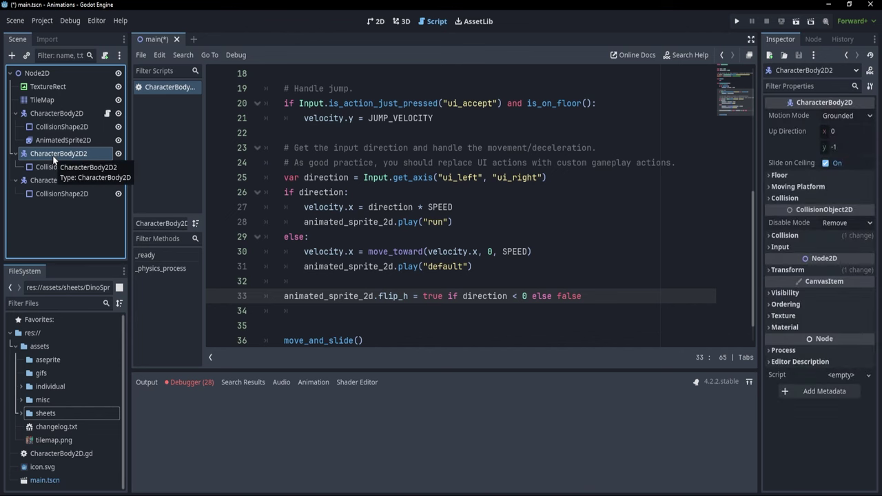
right_click(53, 160)
click(87, 162)
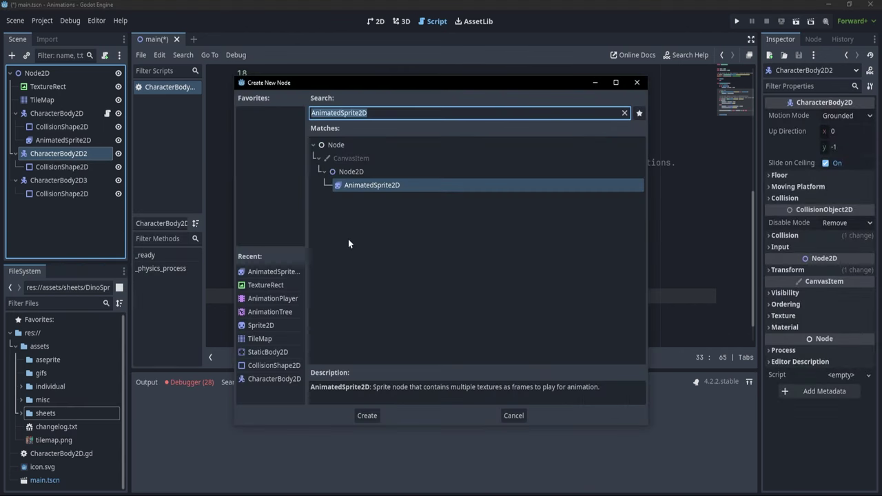
click(366, 416)
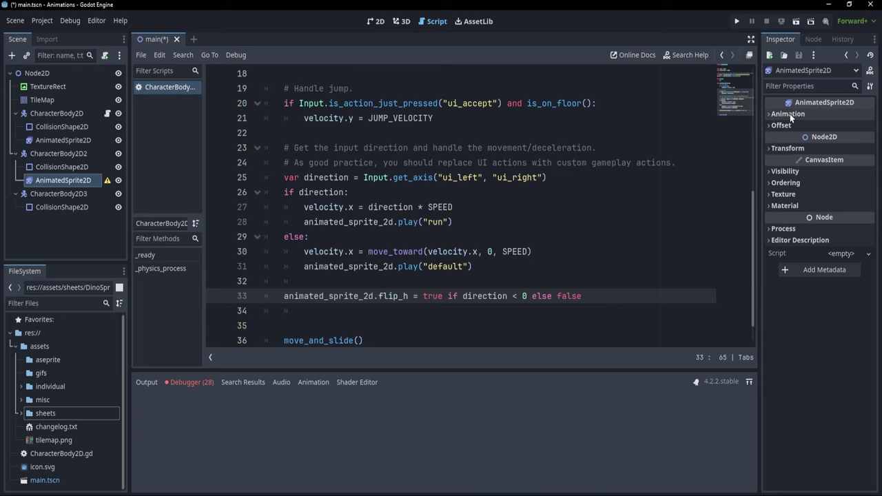
Give the new AnimatedSprite2D a new SpriteFrames resource and open it for editing.
click(845, 129)
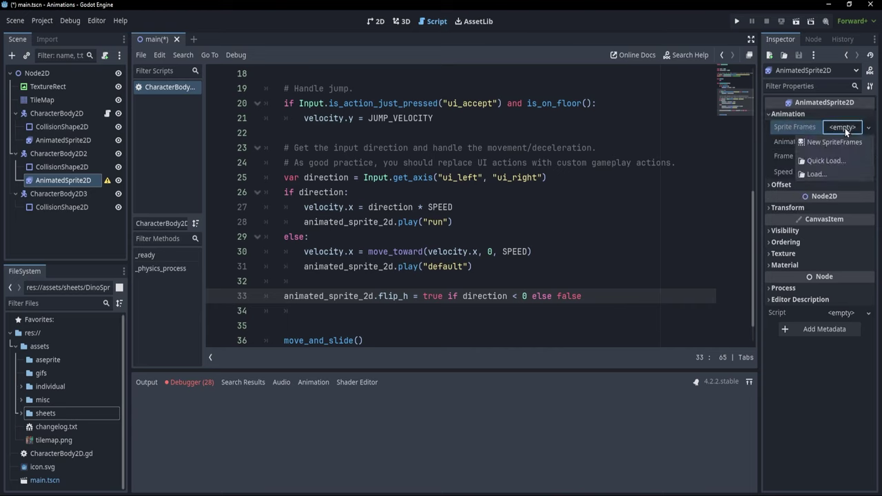
click(840, 143)
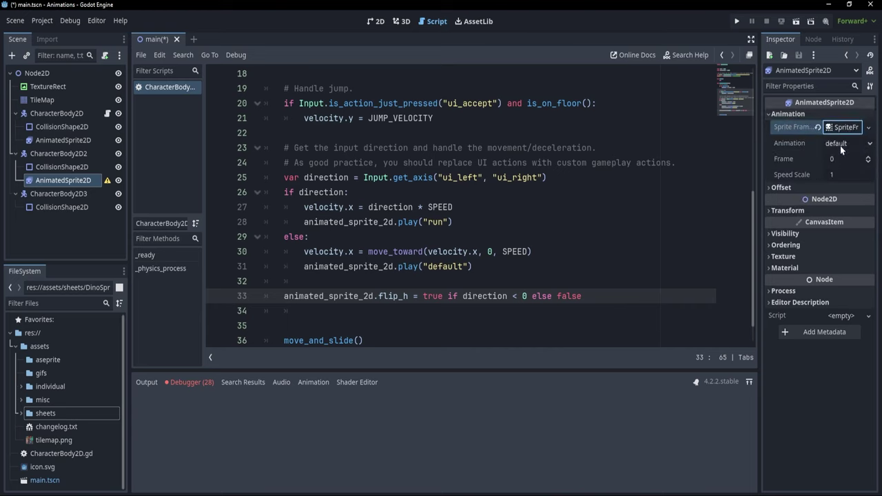
click(835, 128)
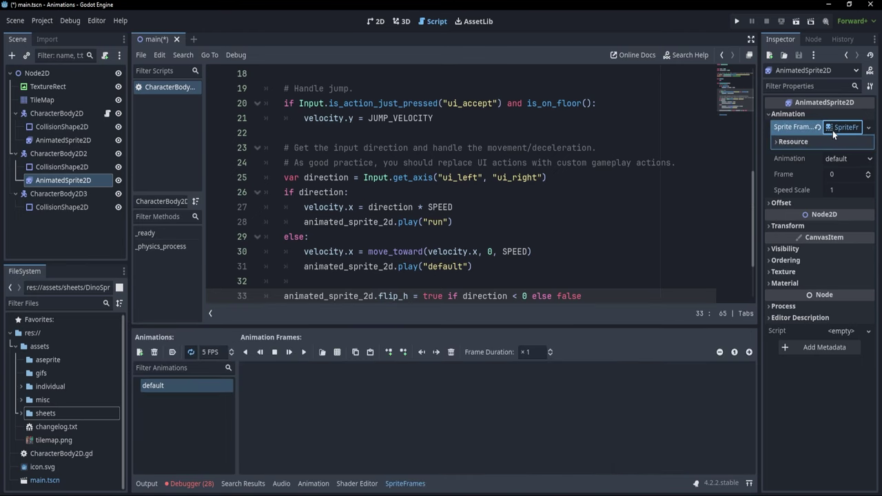
Drop the whole DinoSprites - tard.png sheet into the default animation, then delete that frame.
click(20, 413)
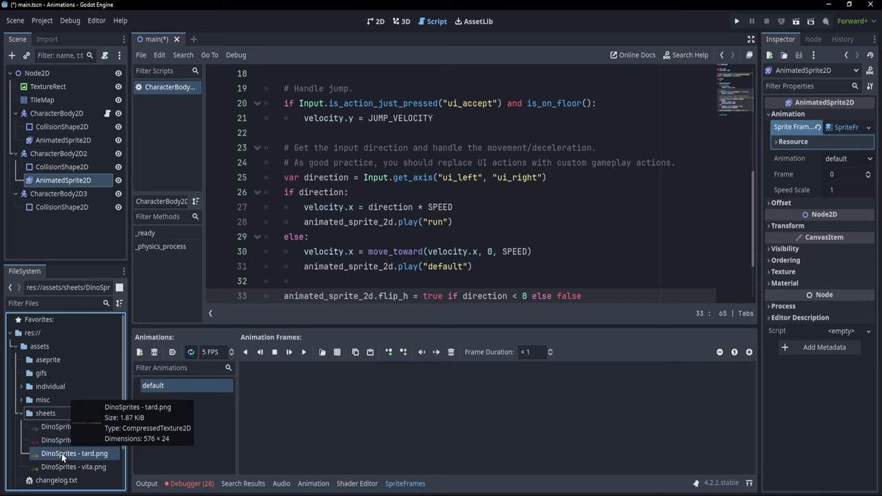
drag(59, 453, 311, 404)
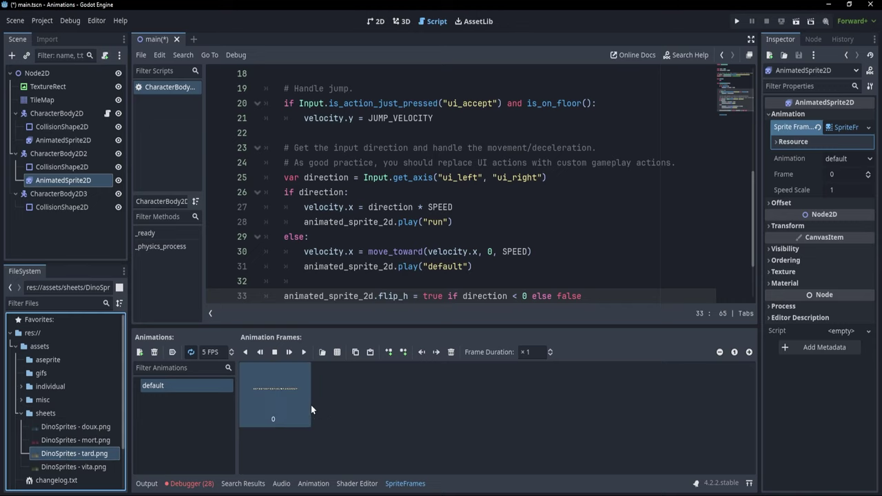
click(376, 21)
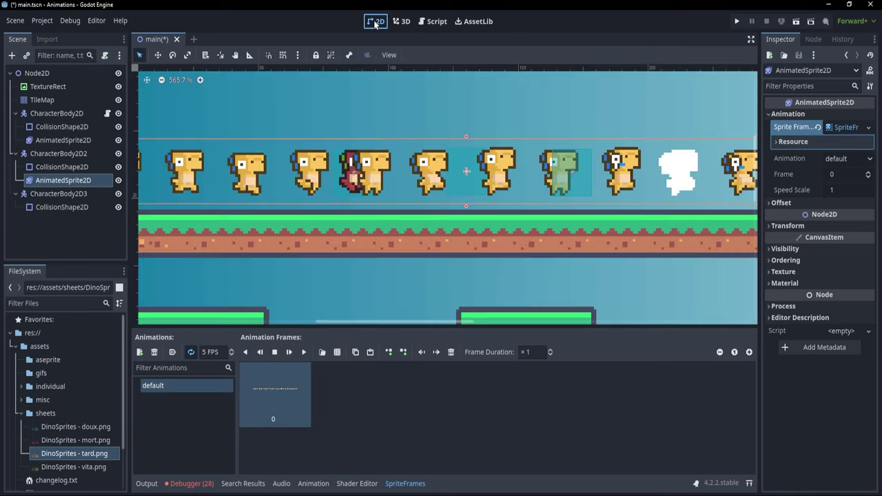
scroll(399, 174, down, 5)
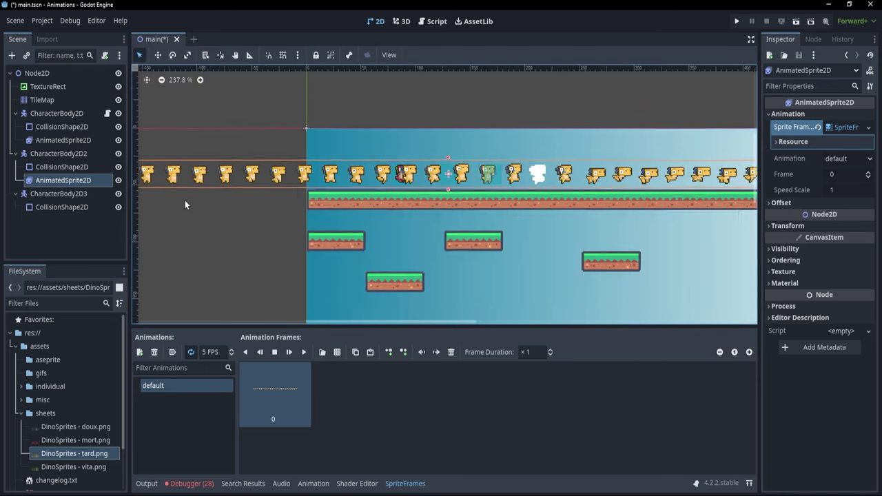
scroll(268, 230, down, 1)
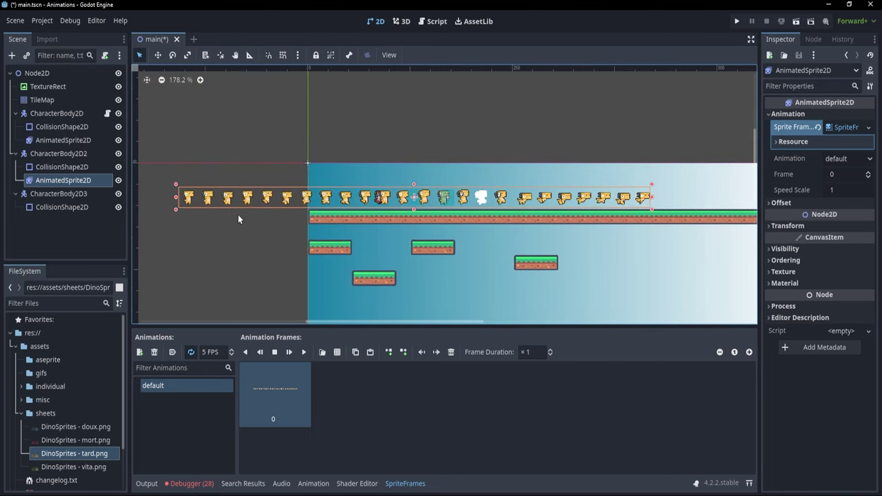
scroll(436, 222, up, 5)
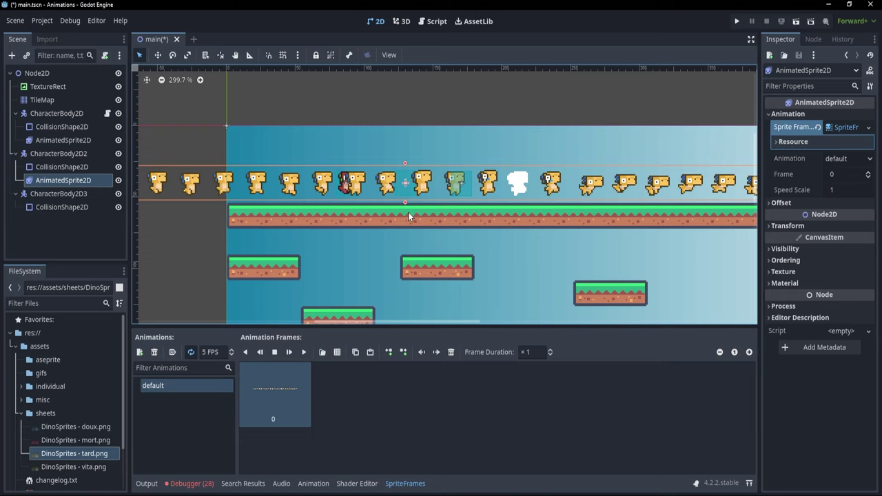
click(275, 393)
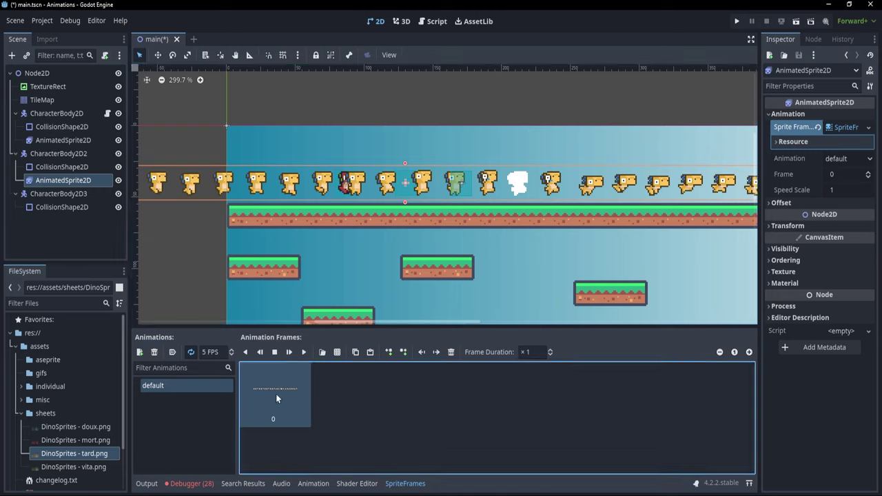
key(Delete)
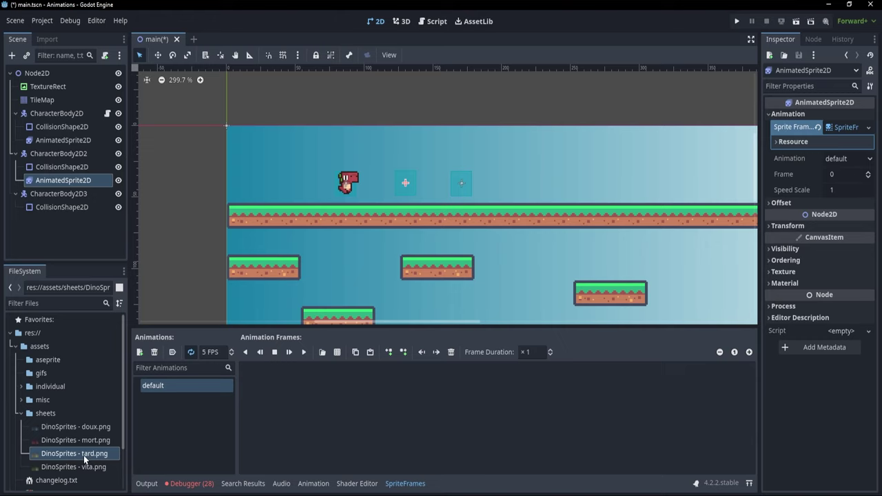
Load DinoSprites - tard.png from assets/sheets into the sprite-sheet frame picker.
click(337, 352)
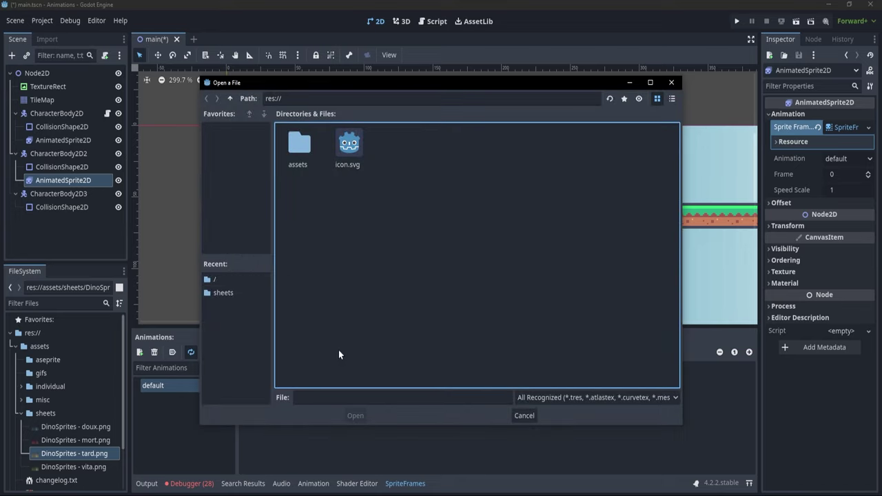
double_click(298, 145)
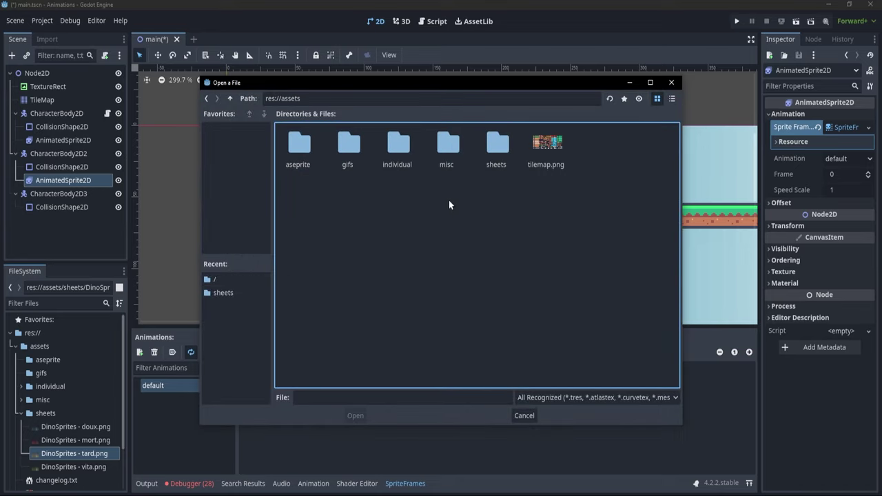
double_click(490, 154)
click(396, 146)
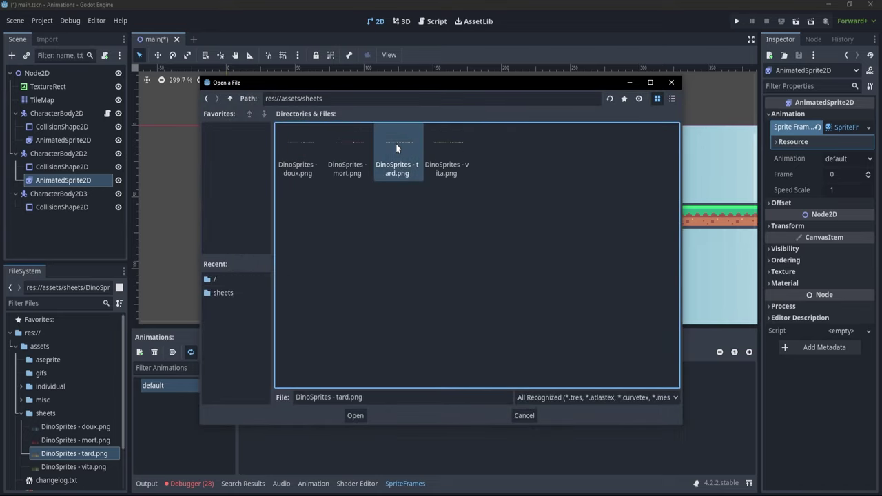
click(355, 416)
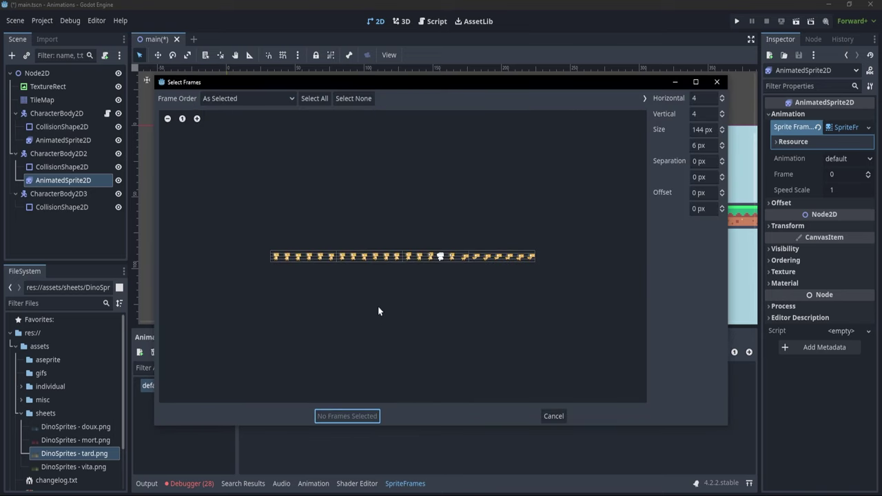
Zoom the preview and slice the tard sheet into a 24 by 1 grid with 0 separation.
click(197, 119)
click(196, 119)
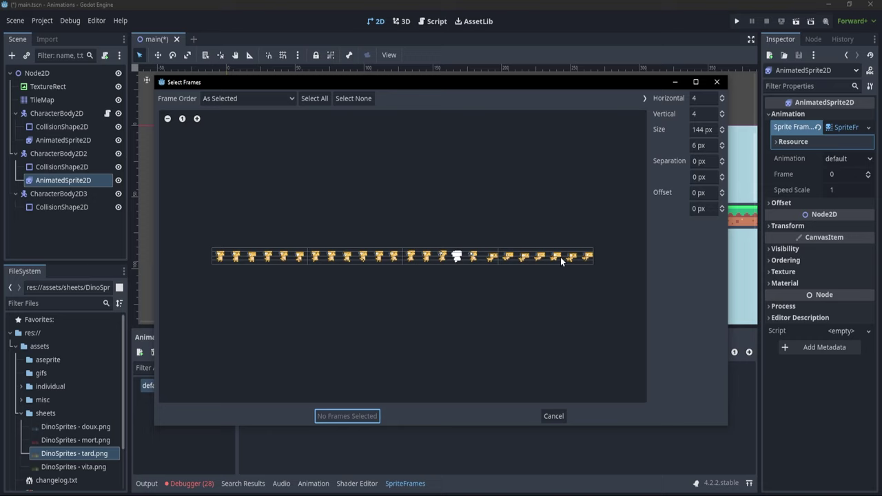
click(703, 114)
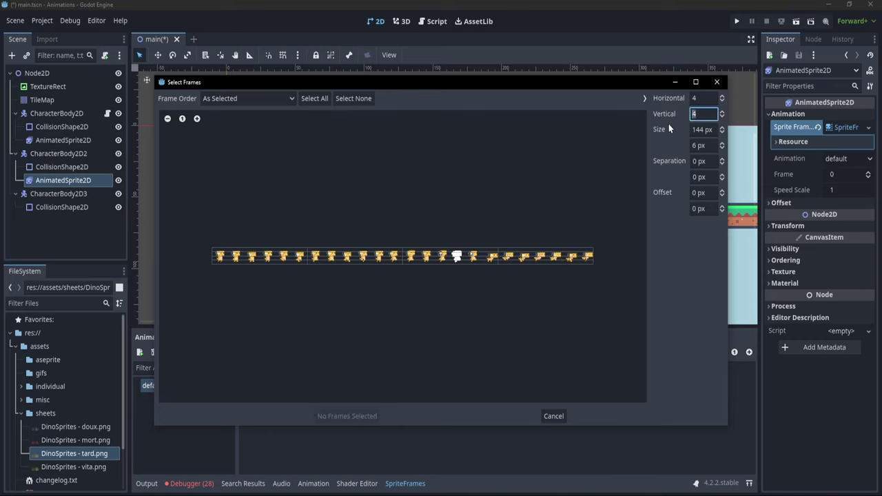
text(1)
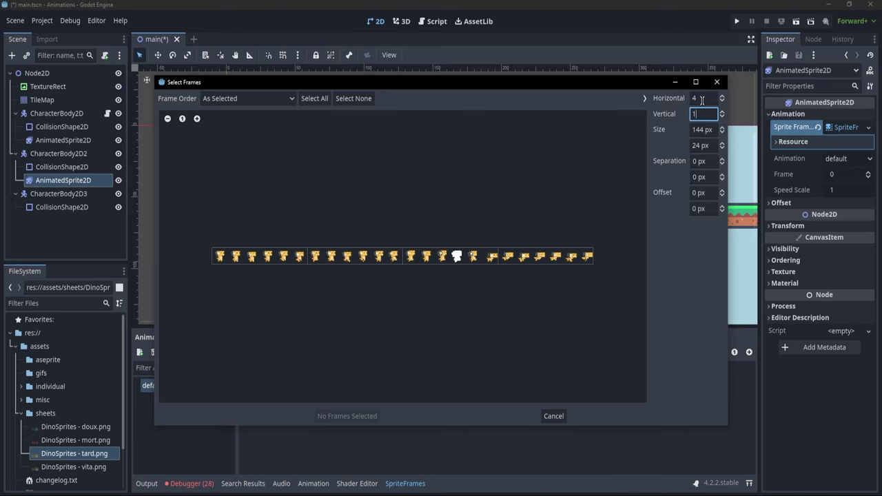
key(shift+Tab)
text(24)
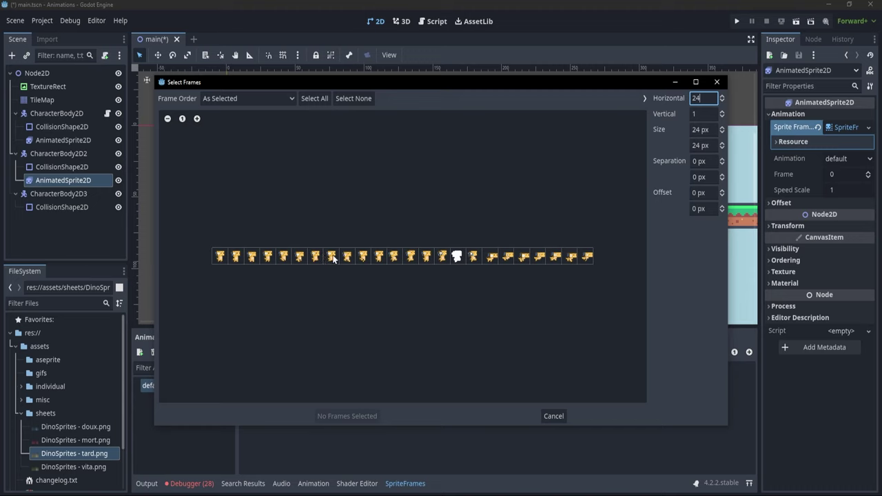
click(722, 161)
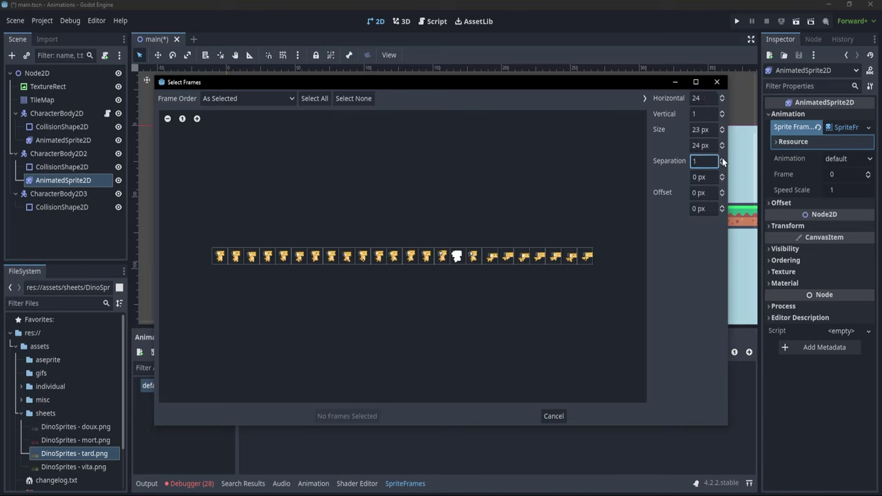
text(2)
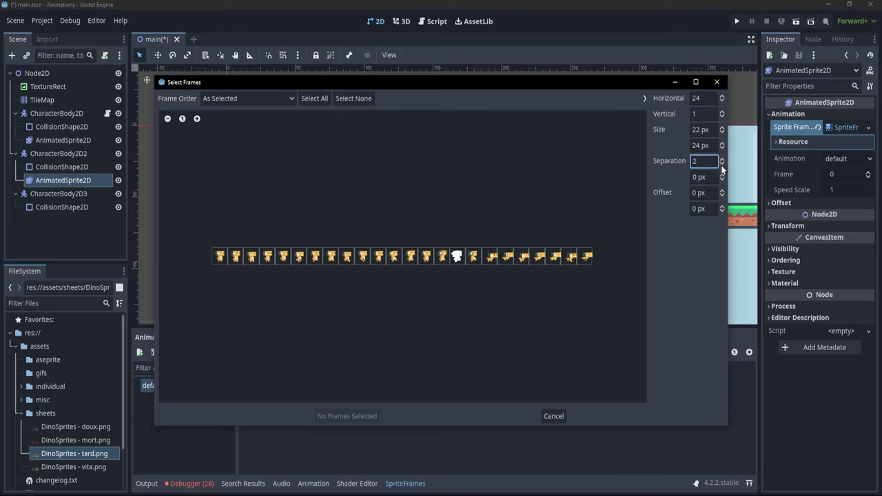
key(BackSpace)
text(0)
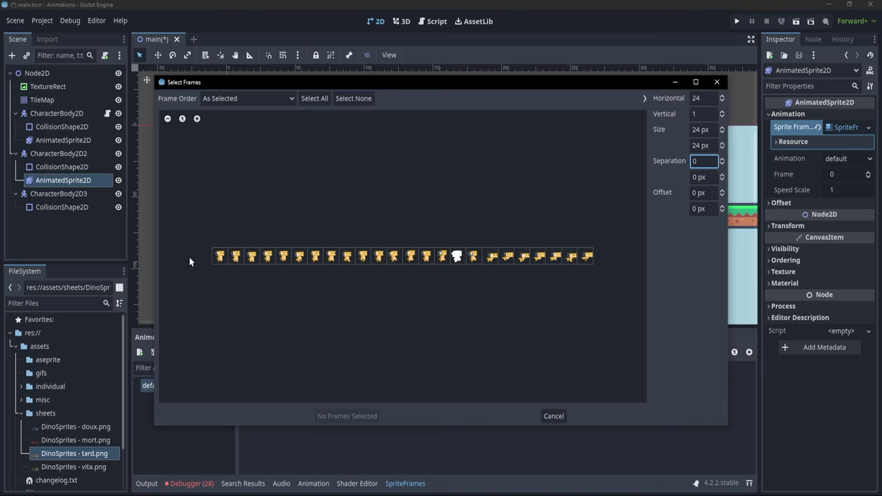
Nudge the horizontal offset up and return it to 0.
click(722, 193)
click(722, 193)
click(722, 192)
click(722, 192)
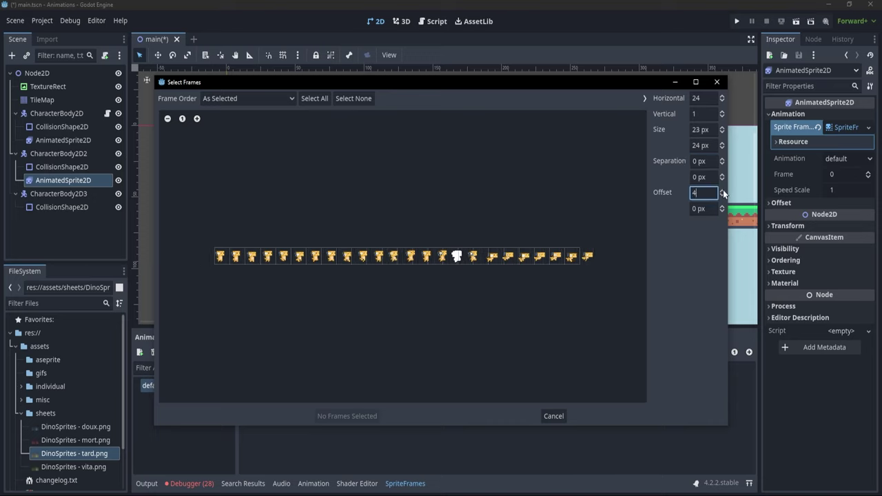
click(722, 193)
click(722, 196)
click(722, 195)
click(722, 195)
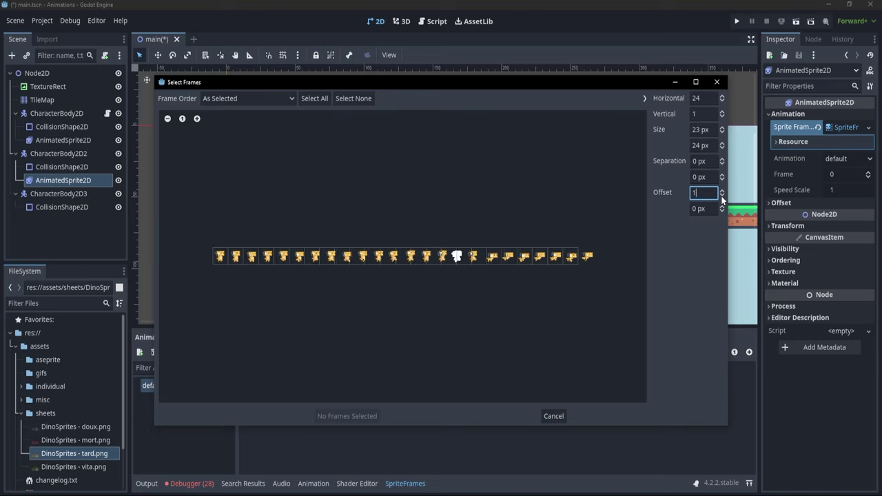
click(722, 196)
click(722, 195)
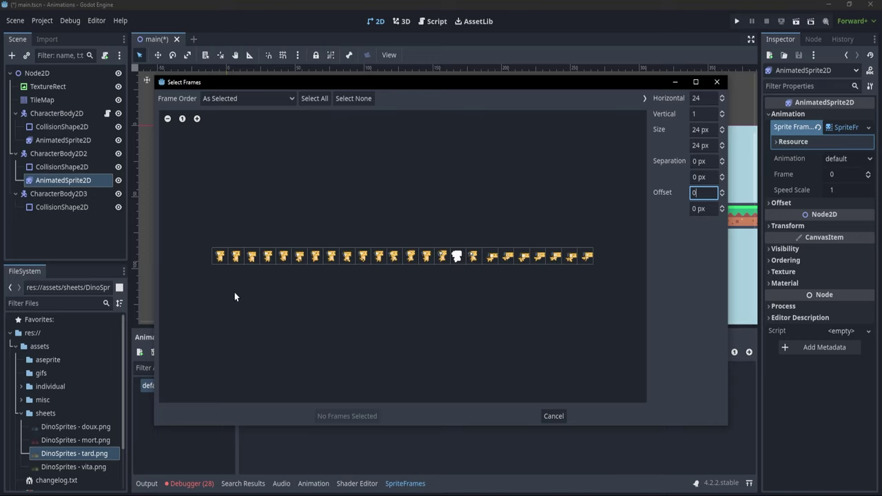
Select the first dino frames (0–3) and add them to the default animation.
click(220, 260)
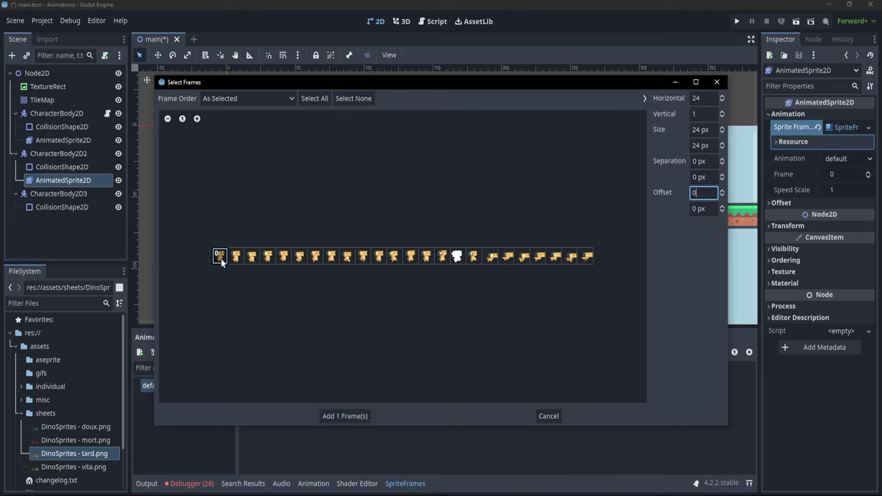
click(236, 258)
click(254, 256)
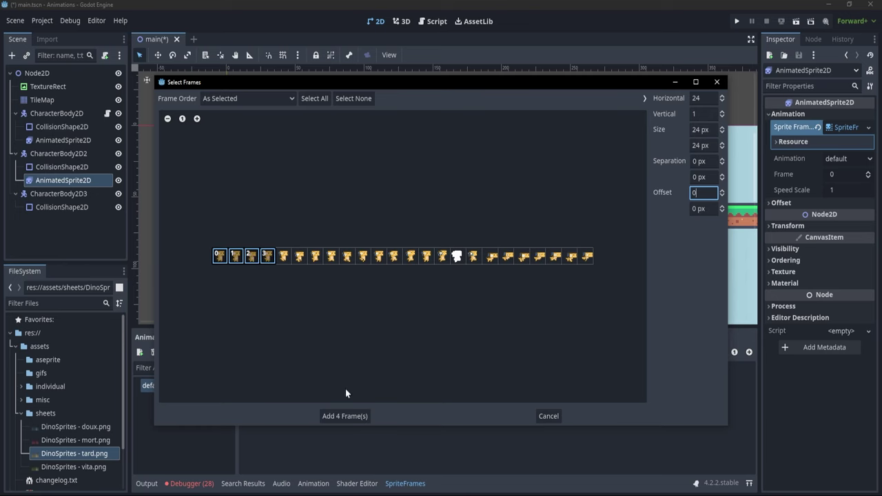
click(357, 414)
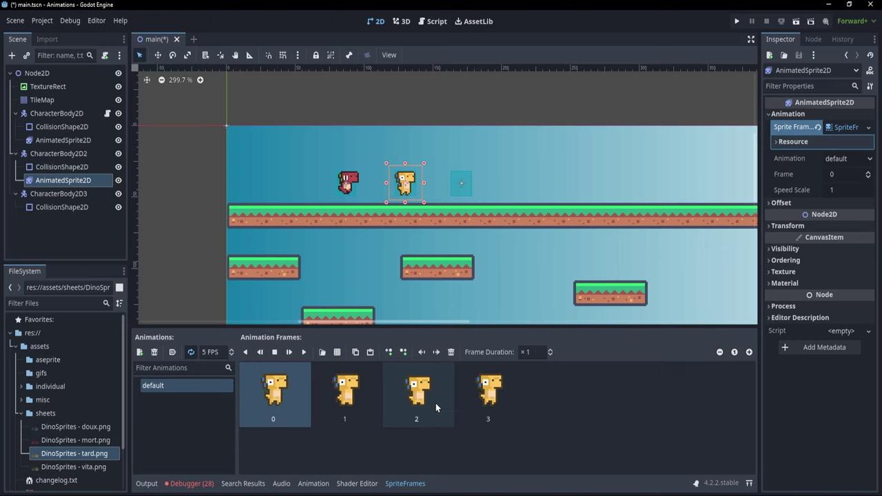
Select CharacterBody2D2 and open the Attach Node Script dialog for it.
drag(435, 403, 518, 387)
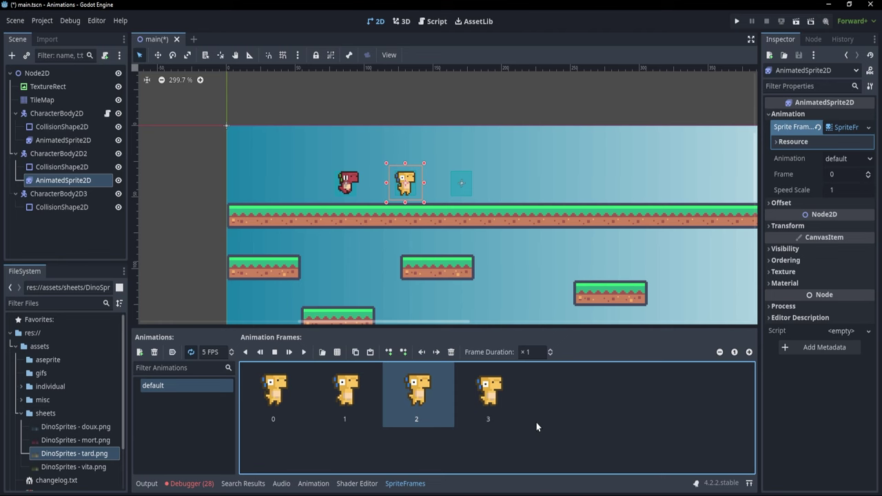
click(59, 153)
click(104, 55)
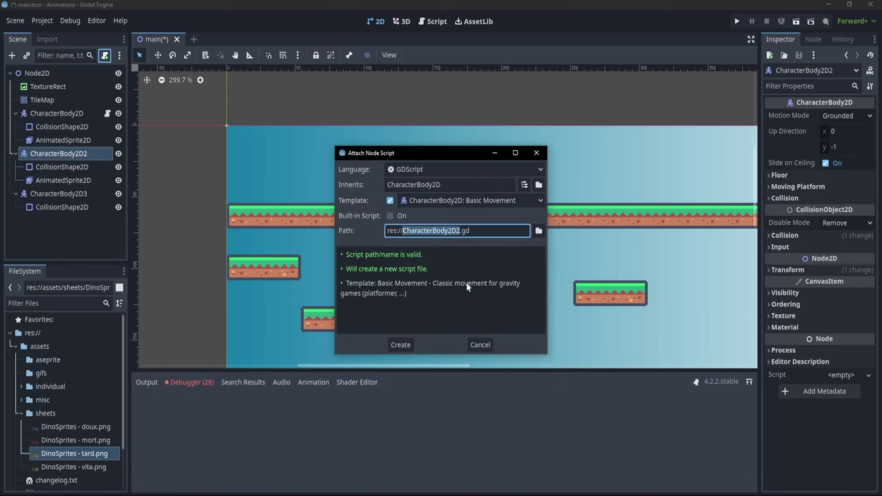
Create the Basic Movement script, reference animated_sprite_2d and play "run" when a direction is pressed.
click(400, 343)
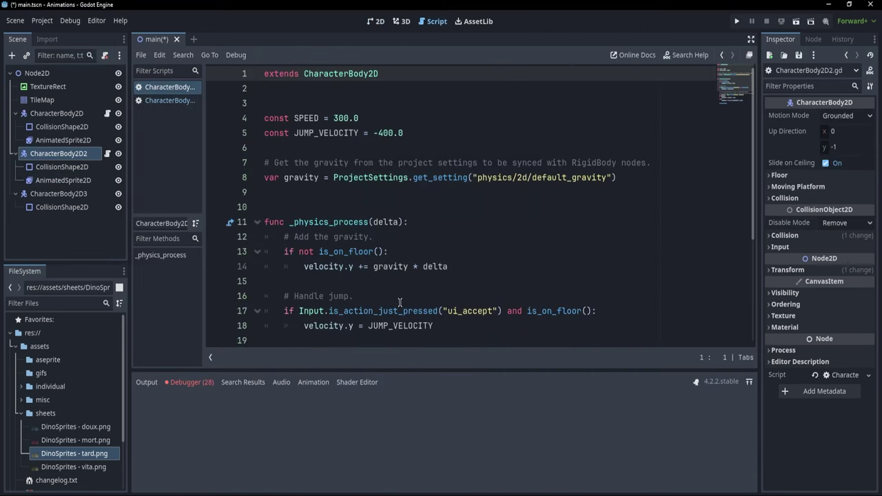
scroll(425, 224, down, 4)
click(465, 232)
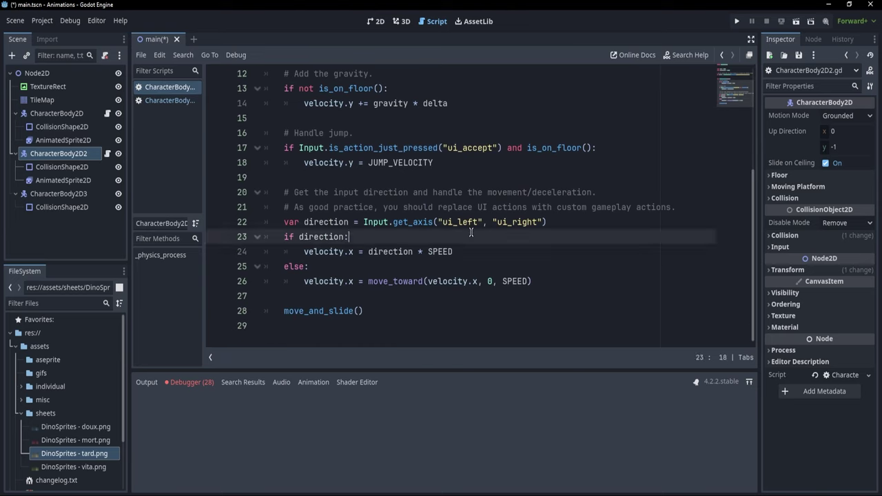
key(Return)
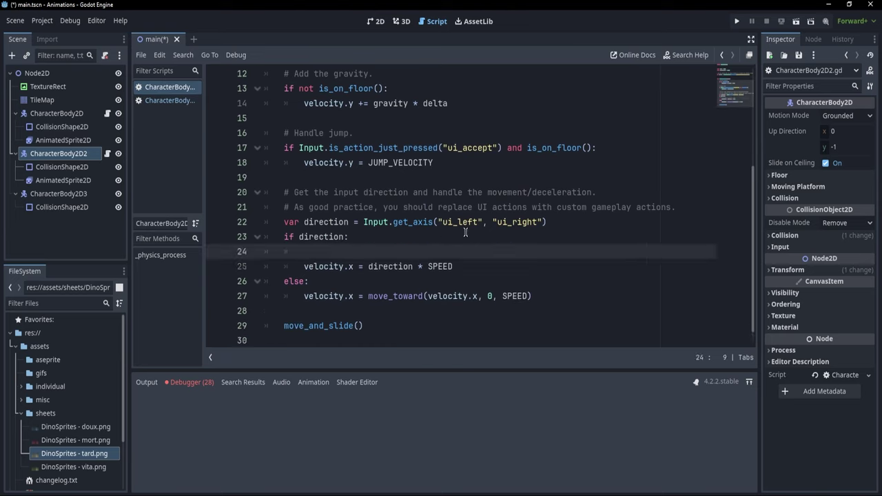
scroll(465, 232, up, 2)
drag(79, 181, 295, 118)
double_click(331, 117)
key(ctrl+c)
scroll(428, 210, down, 3)
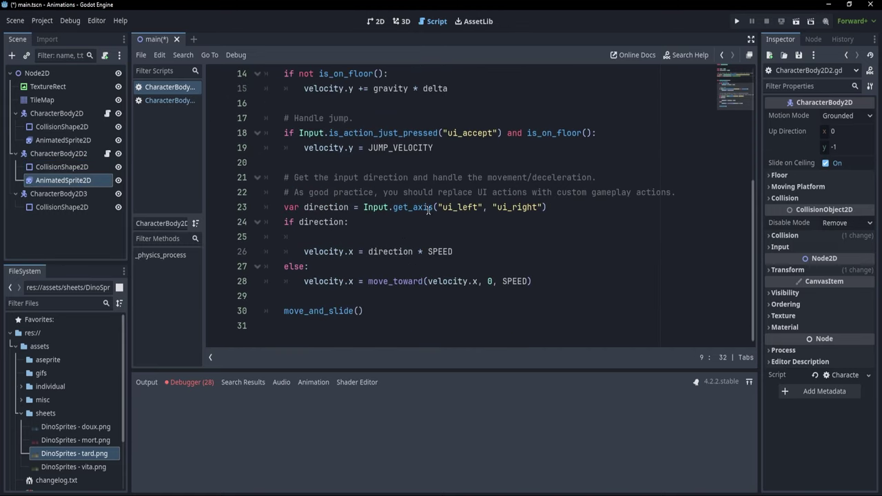
click(342, 236)
key(ctrl+v)
text(.)
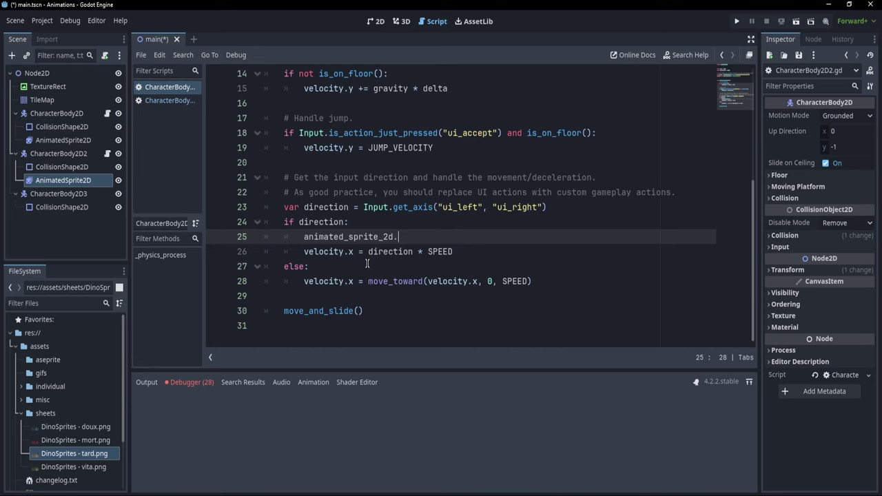
text(play(")
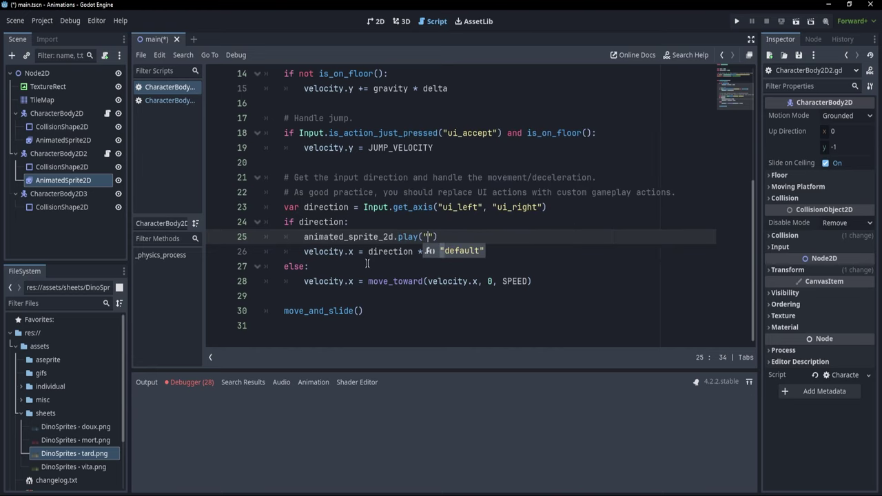
text(run)
Make the else branch call animated_sprite_2d.play("default").
click(367, 264)
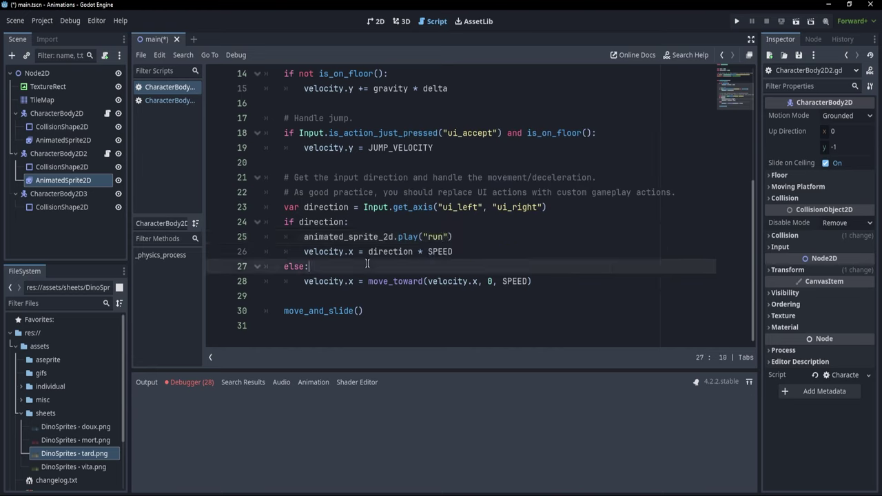
key(Return)
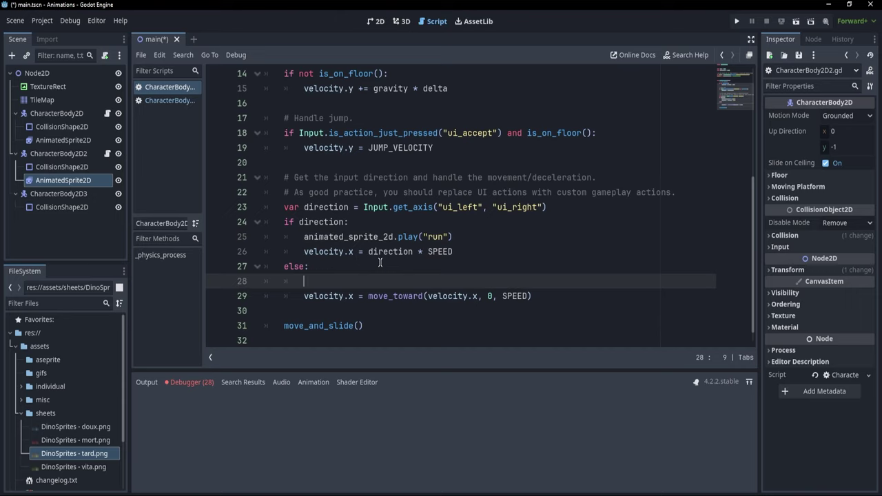
double_click(375, 237)
key(ctrl+c)
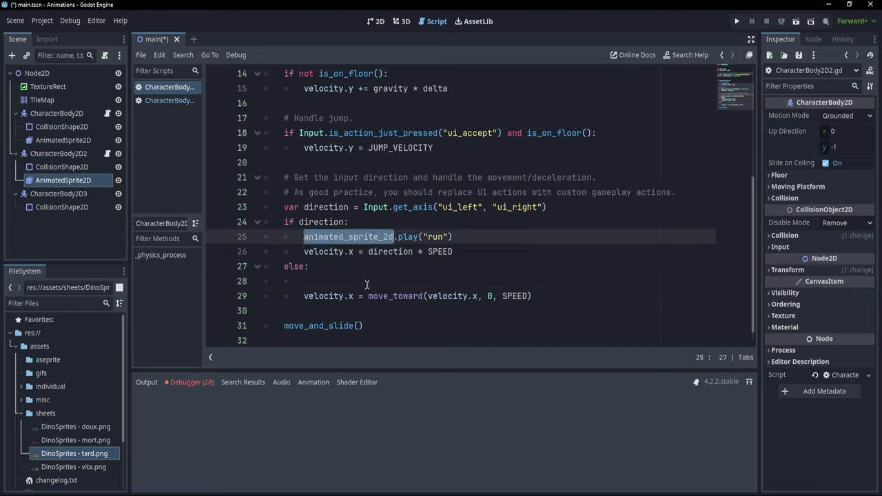
click(367, 282)
key(ctrl+v)
text(.play("default"))
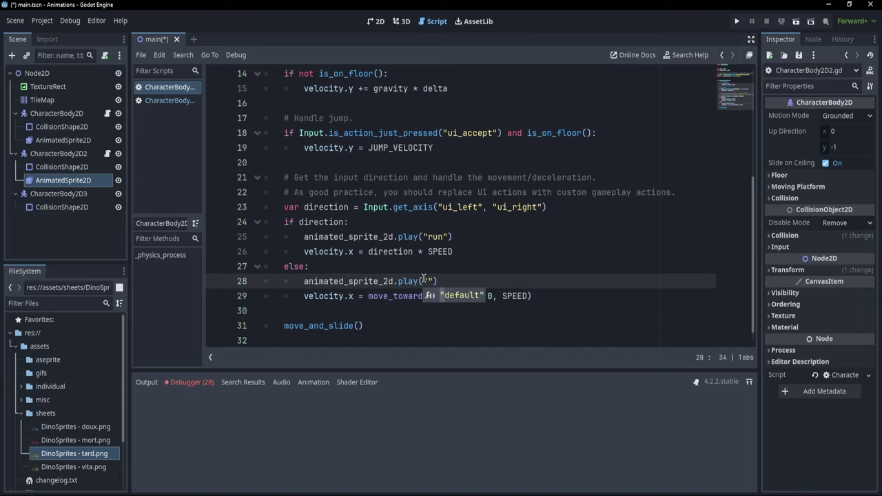
Add the flip_h line above move_and_slide(), then select CharacterBody2D2's AnimatedSprite2D.
click(366, 311)
key(Return)
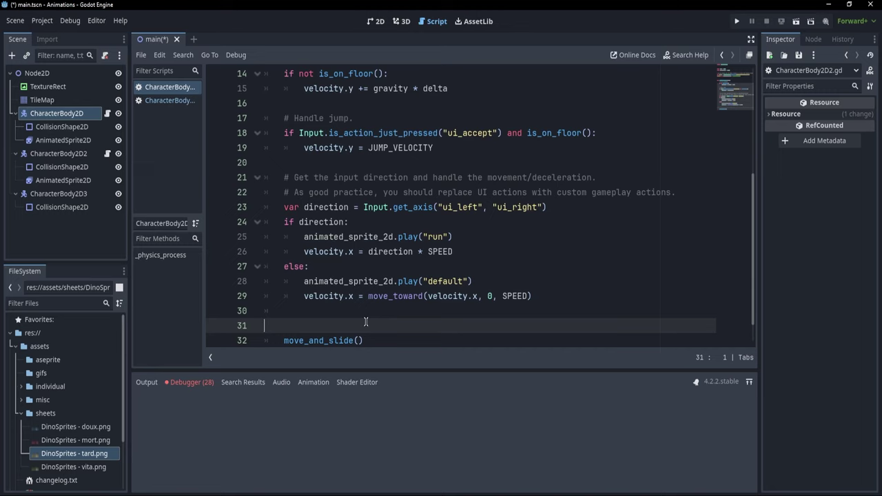
key(ctrl+v)
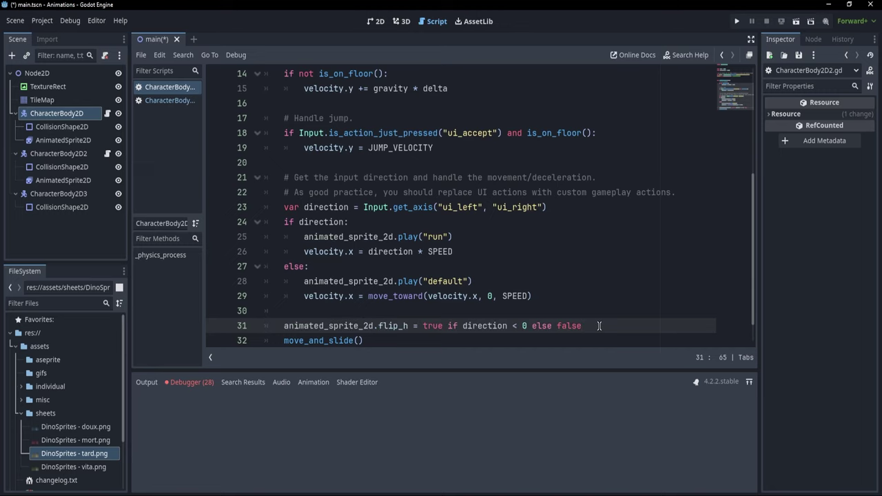
click(304, 340)
click(63, 179)
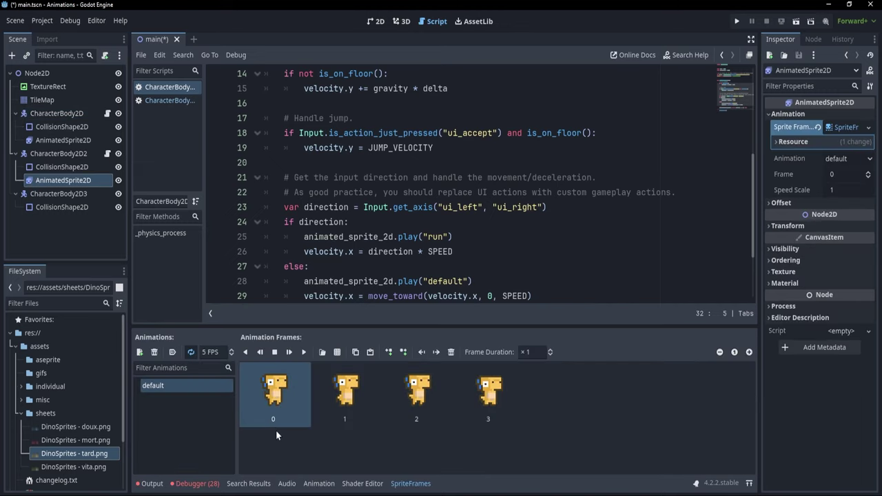
Add a new animation, rename it 'run', and start adding frames from a sprite sheet.
click(138, 352)
double_click(168, 400)
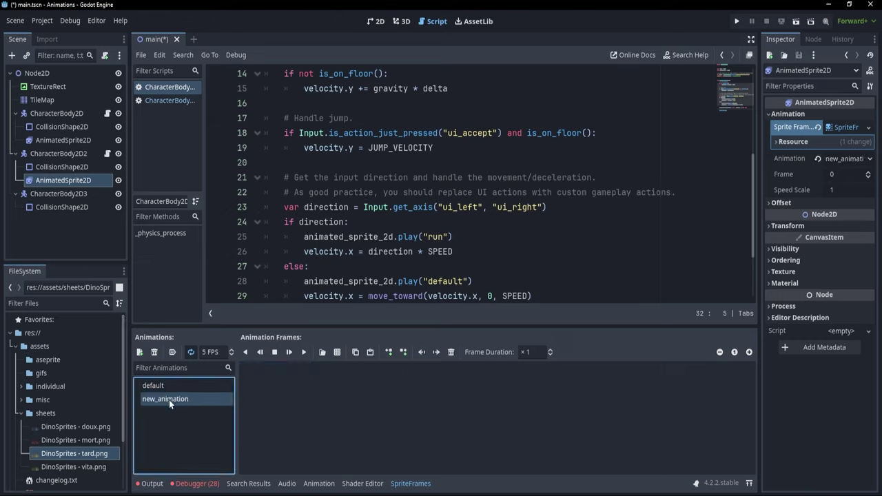
text(run)
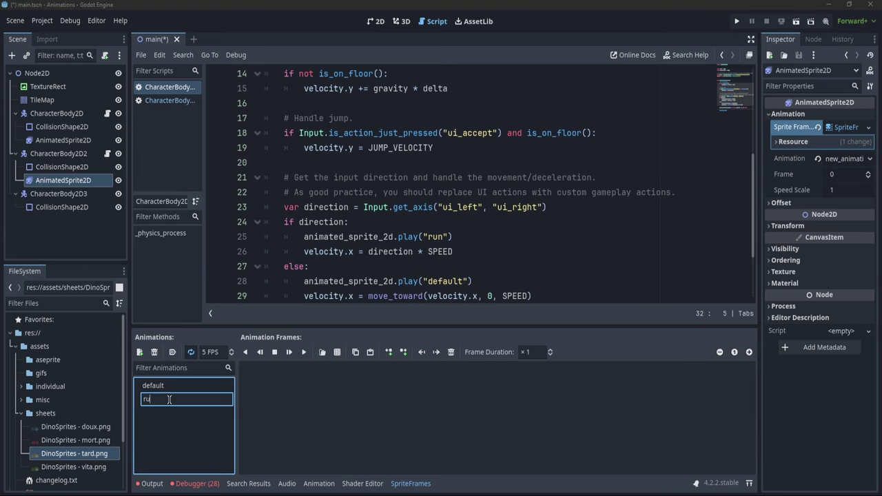
key(Return)
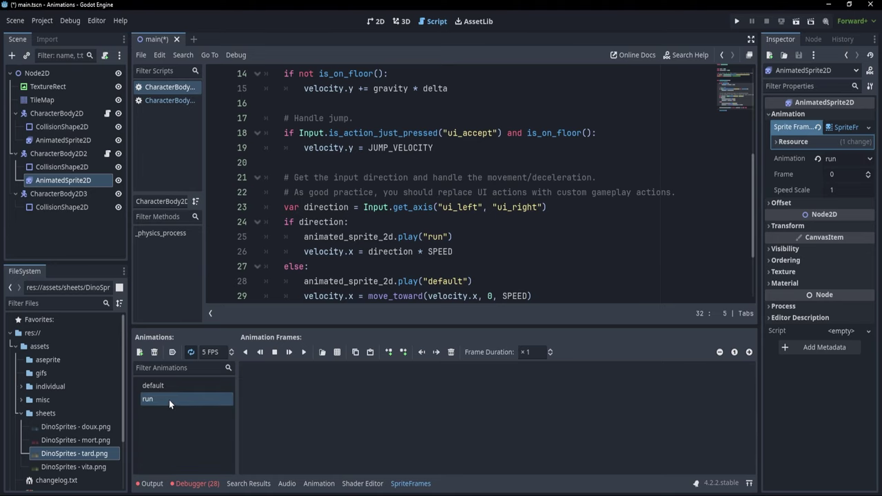
click(338, 353)
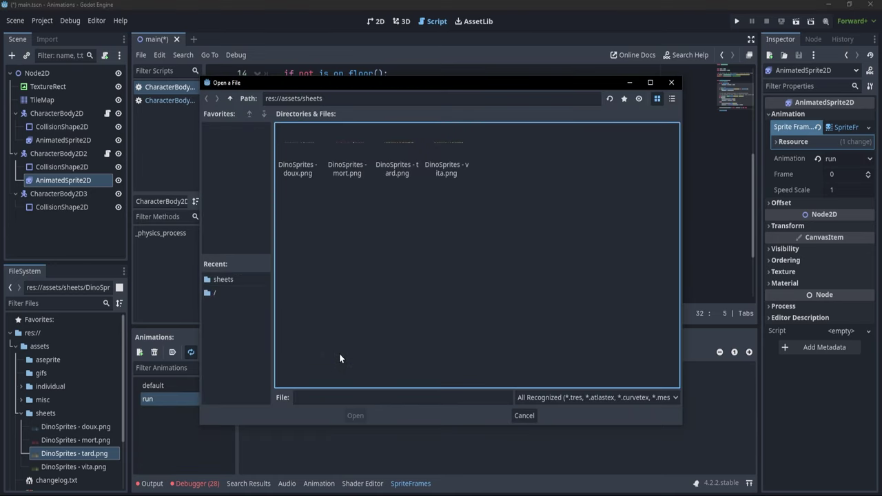
Open DinoSprites - tard.png in Select Frames and zoom in twice on the preview.
click(399, 166)
click(357, 413)
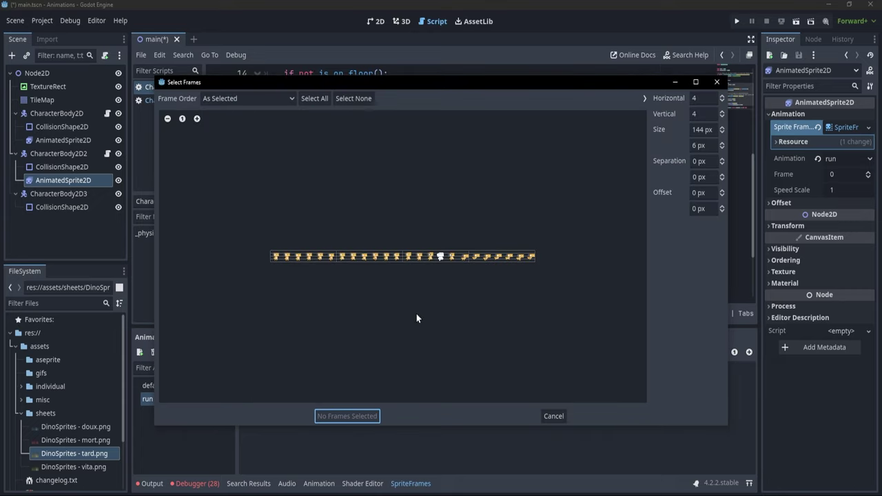
click(197, 118)
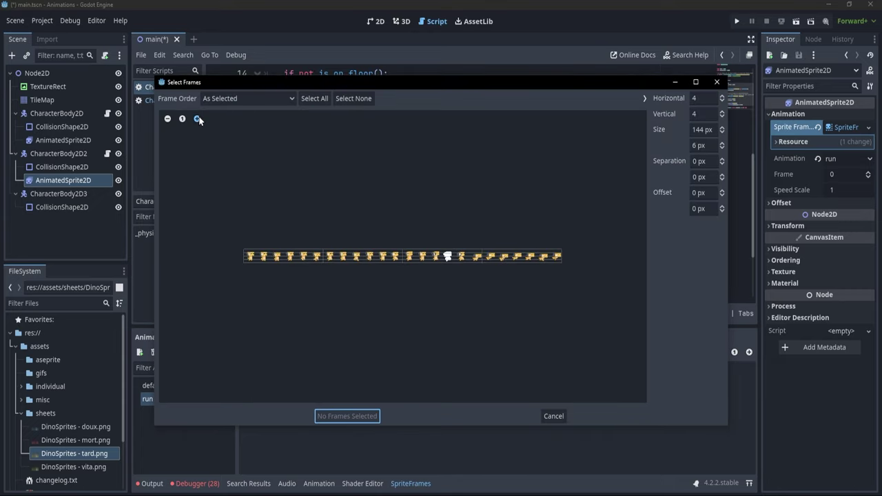
click(197, 118)
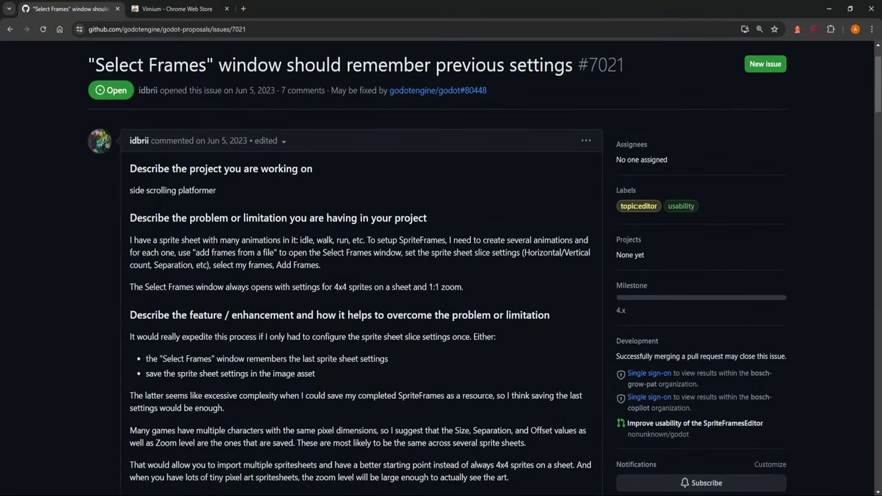
scroll(441, 275, down, 15)
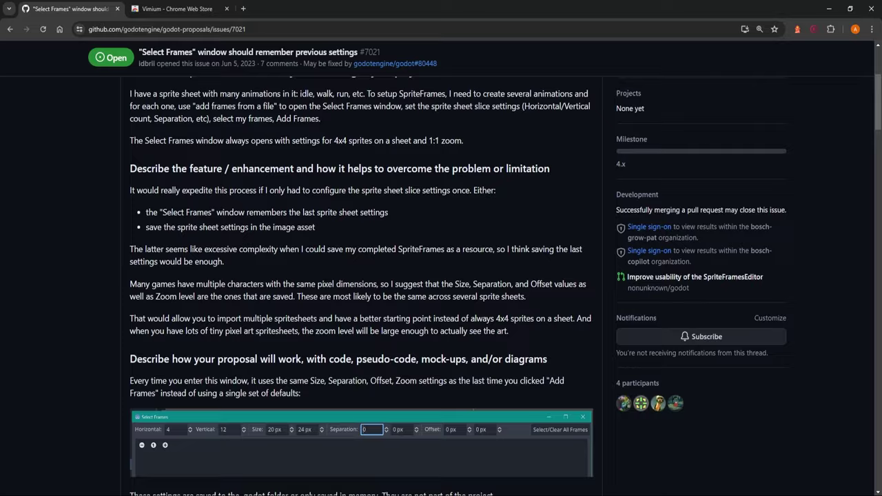
scroll(361, 275, down, 20)
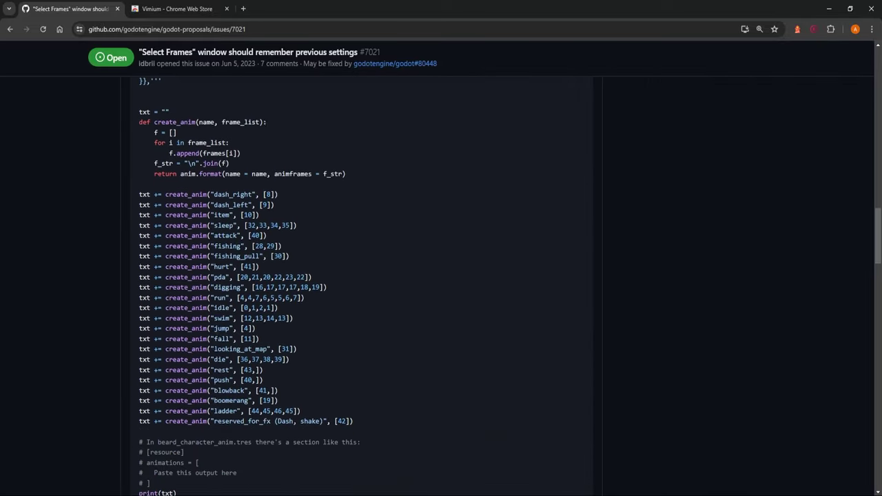
scroll(361, 276, down, 5)
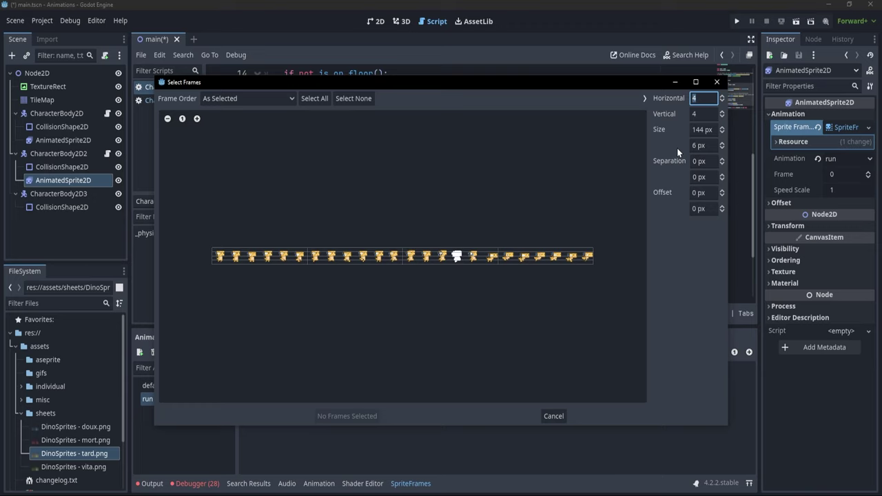
Slice the tard sheet 24 by 1, add the run-cycle frames to 'run', then save and run.
text(24)
key(Tab)
text(1)
key(Return)
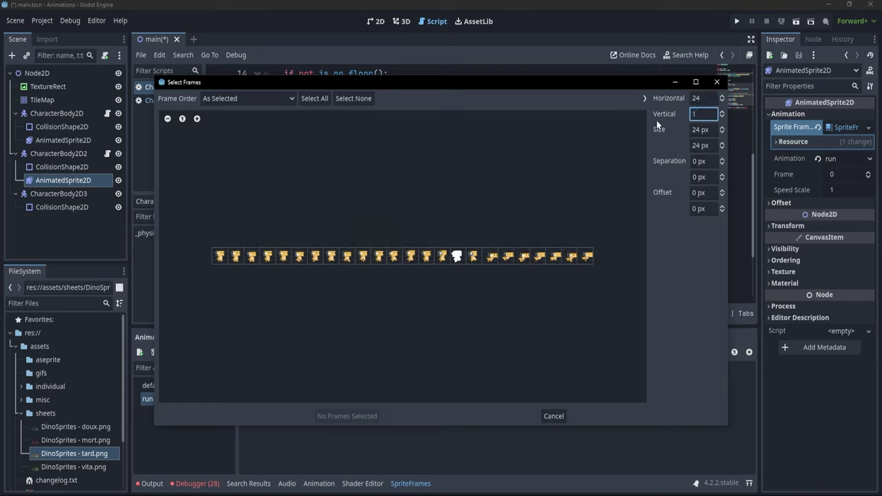
click(282, 257)
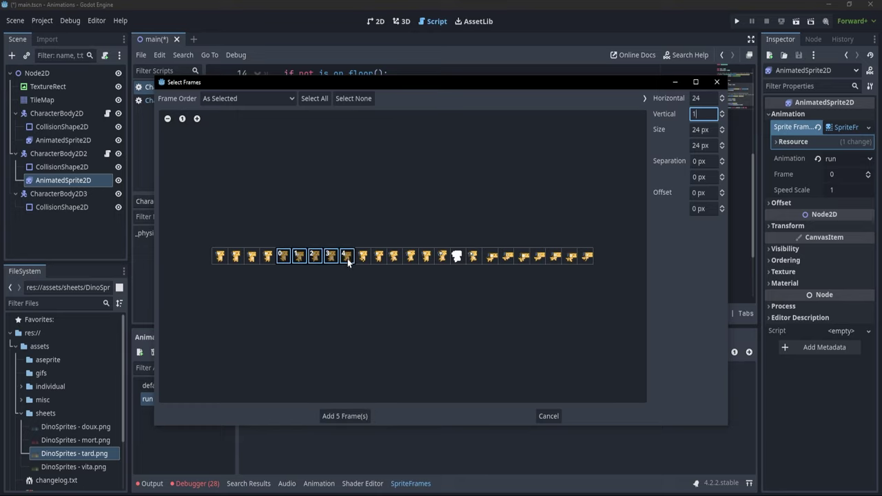
click(362, 416)
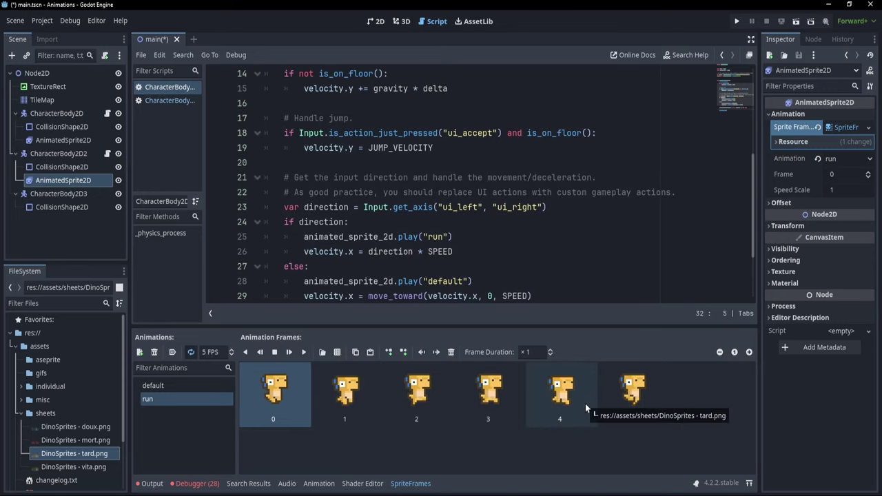
key(ctrl+s)
key(F5)
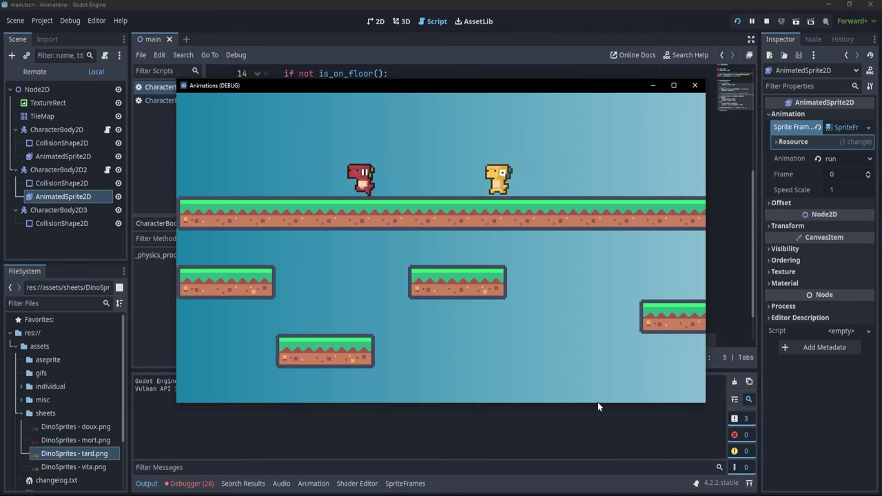
Copy SPEED 100.0 and JUMP_VELOCITY -300.0 from the second script into the first, then save.
click(695, 85)
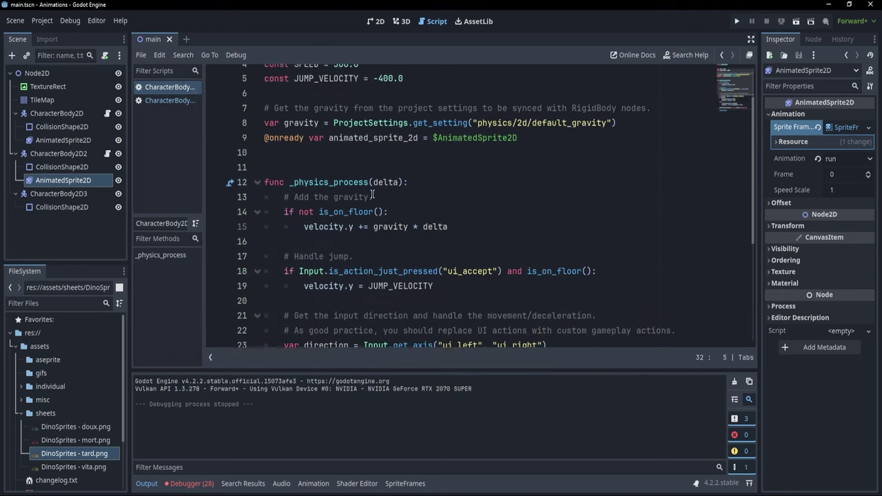
click(171, 100)
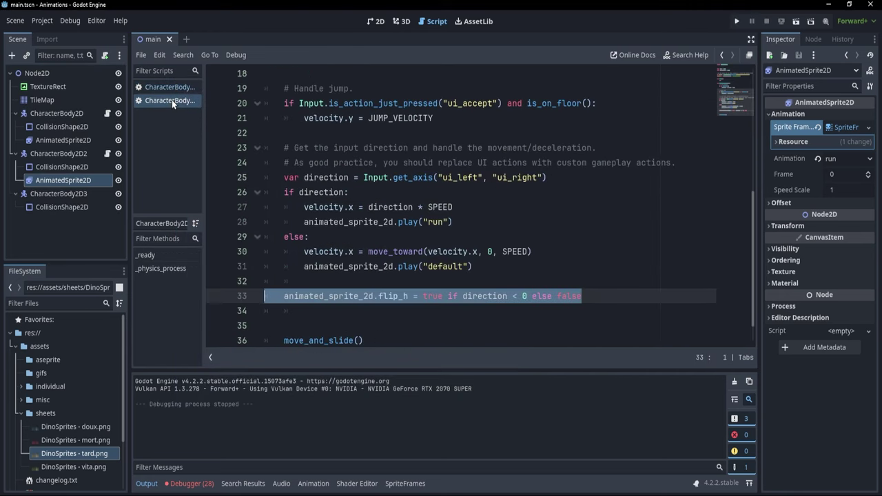
scroll(333, 175, up, 5)
drag(412, 133, 219, 121)
click(171, 87)
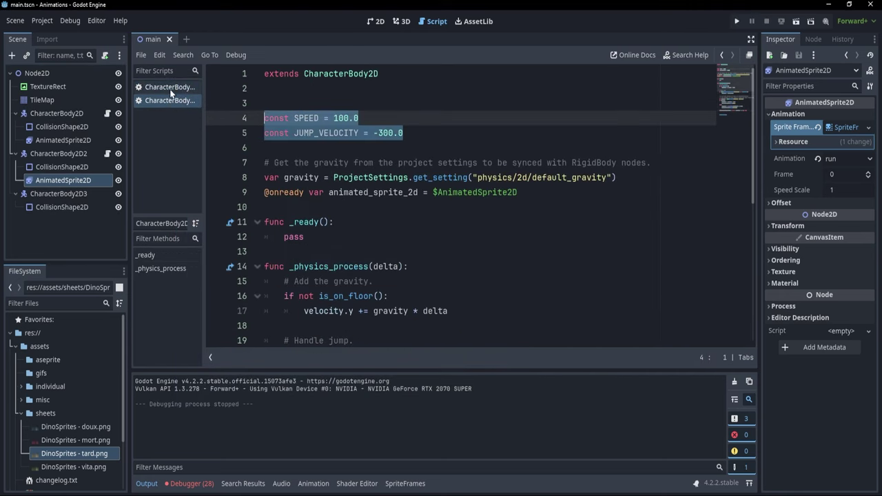
drag(412, 133, 227, 119)
key(ctrl+v)
key(ctrl+s)
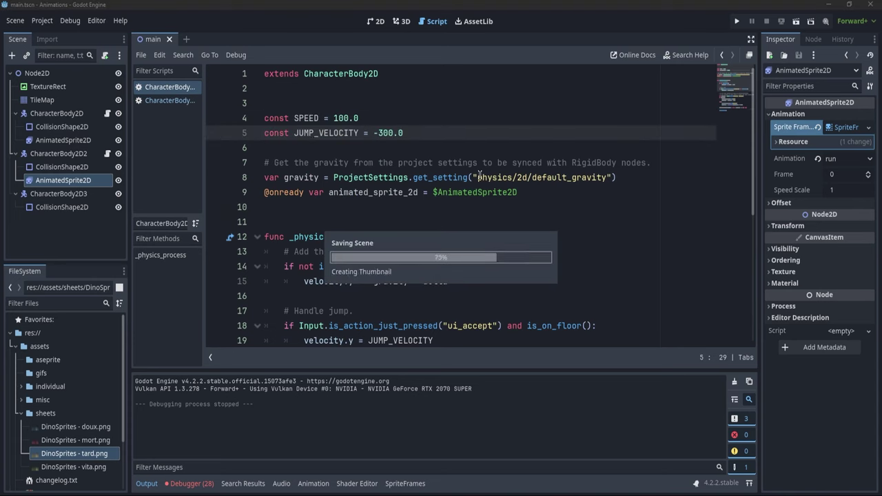
Run the game, move both dinosaurs right and left, then stop it.
key(F5)
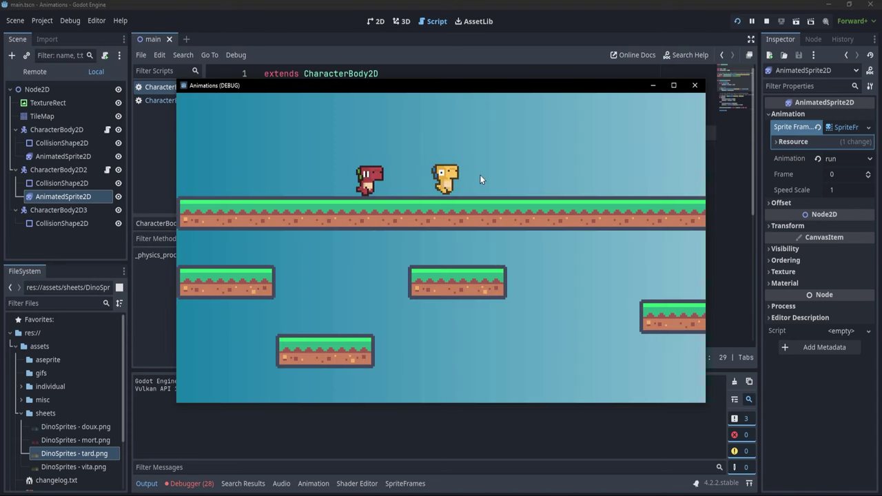
key(Right)
key(Left)
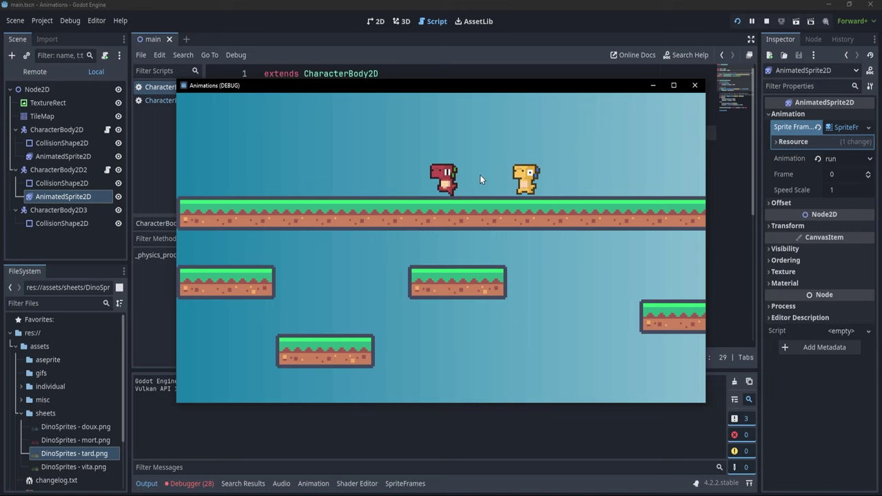
key(Right)
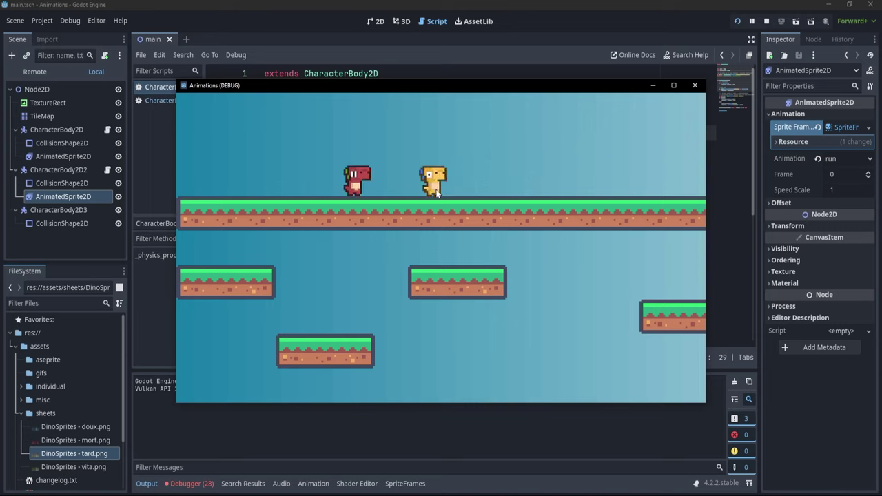
key(F8)
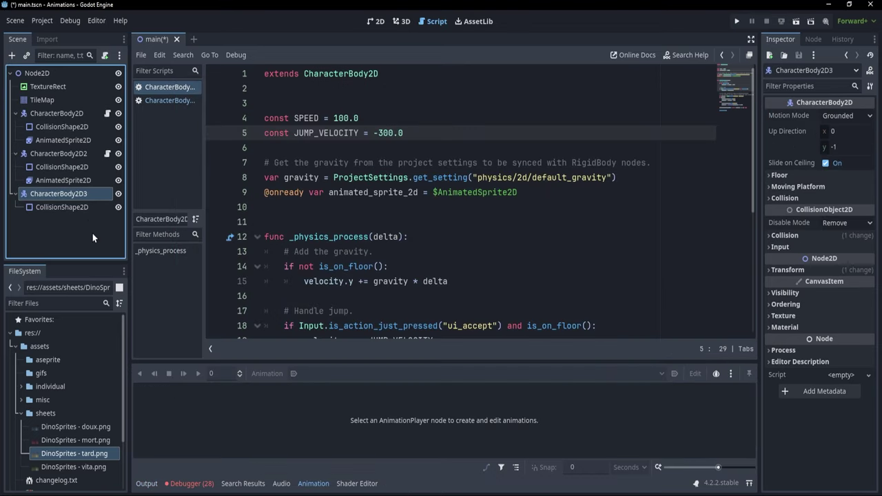
Add a Sprite2D child node to CharacterBody2D3.
right_click(59, 191)
click(103, 198)
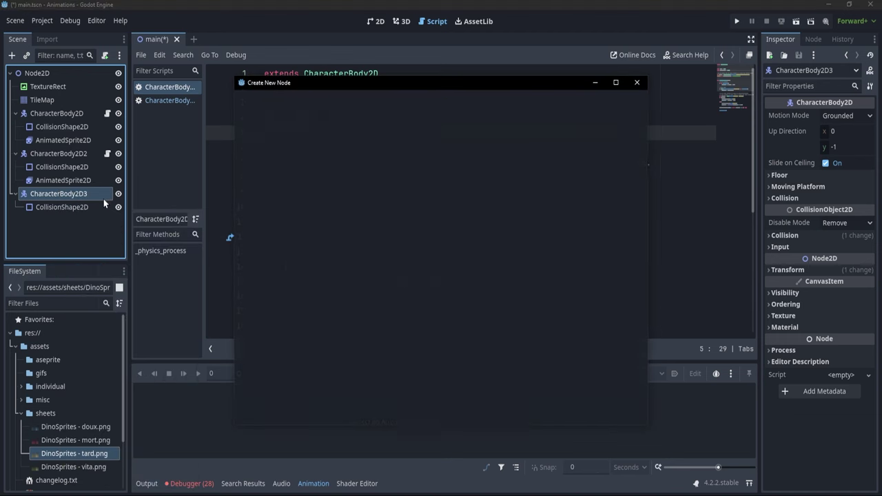
text(sp)
click(372, 416)
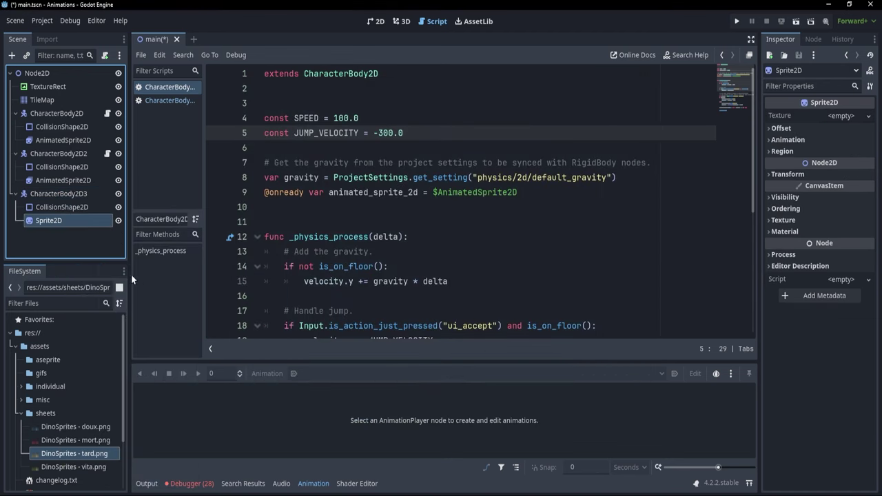
Open Add Child Node for CharacterBody2D3 again and search for 'animation'.
click(60, 193)
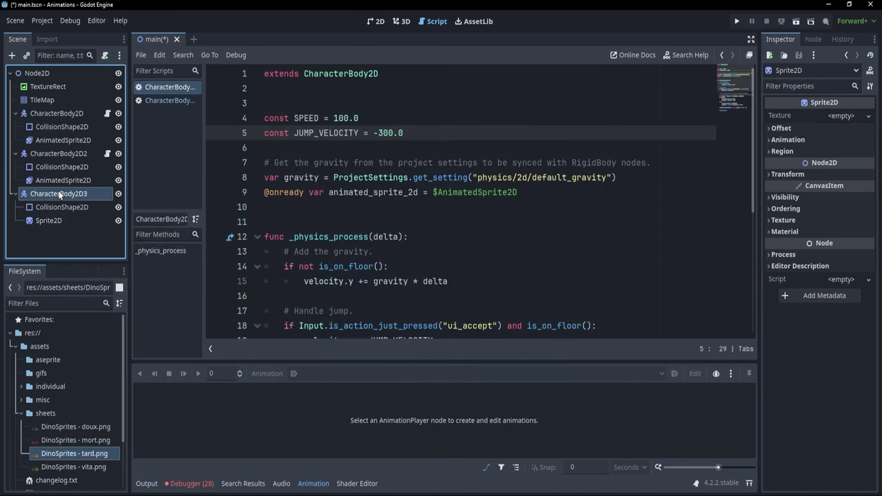
right_click(59, 193)
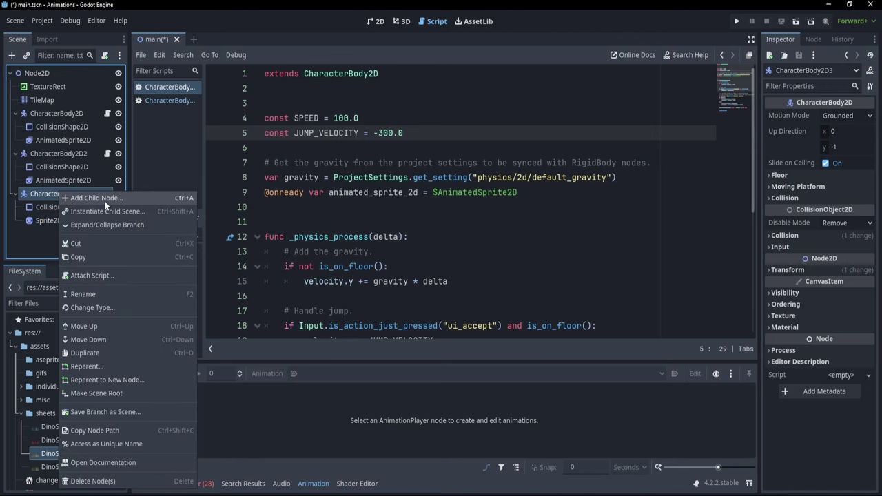
click(105, 201)
text(a)
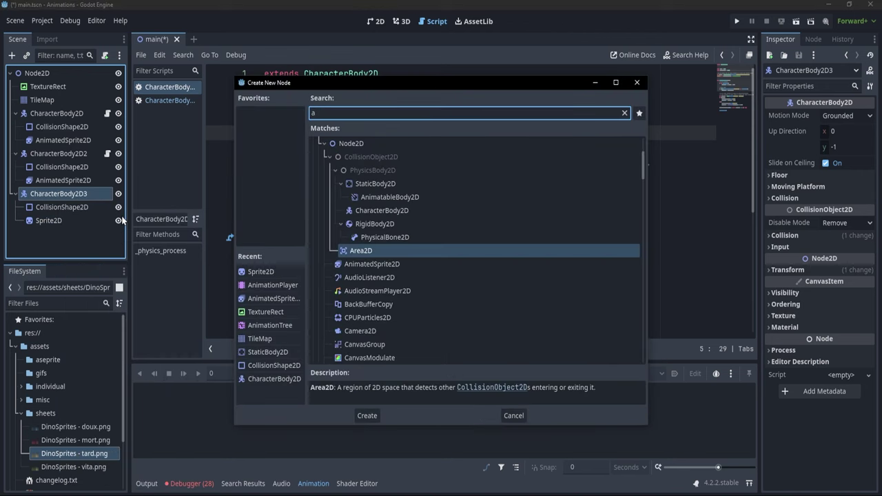
text(nimatin)
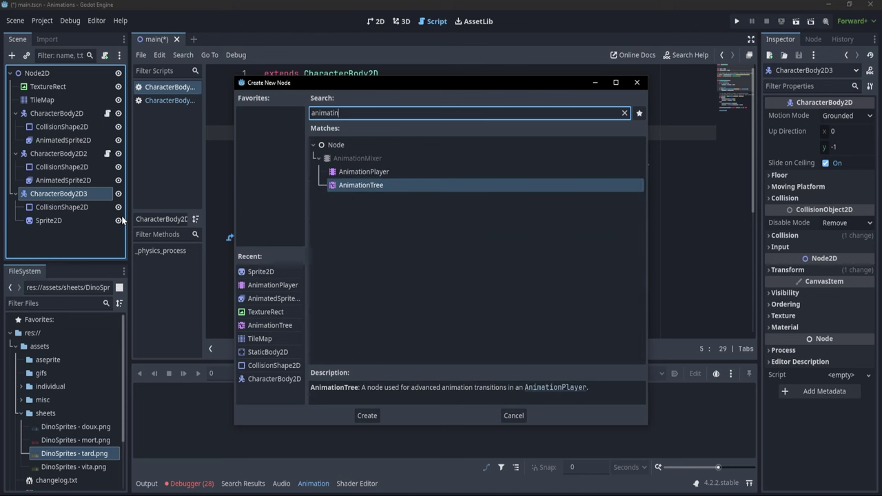
Add an AnimationPlayer node to the third dinosaur.
key(Up)
key(Return)
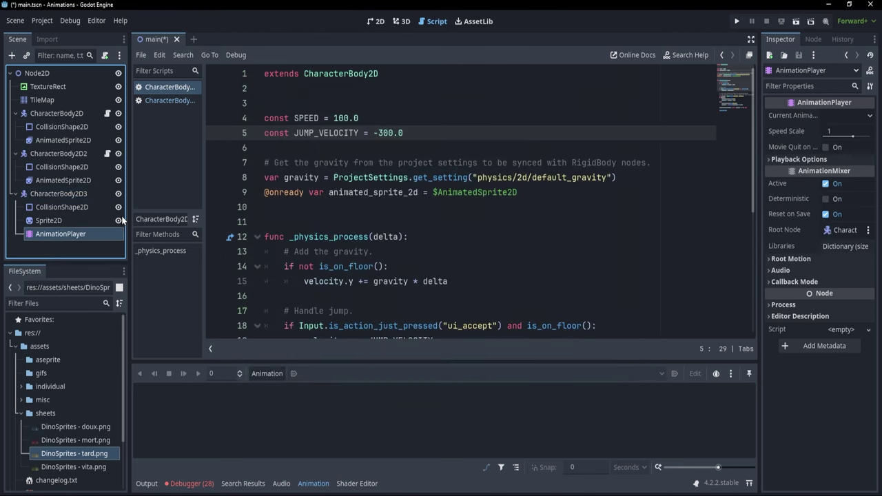
click(376, 21)
Assign DinoSprites - vita.png as the Sprite2D texture and expand its Animation properties.
scroll(466, 188, up, 5)
middle_drag(481, 217, 475, 220)
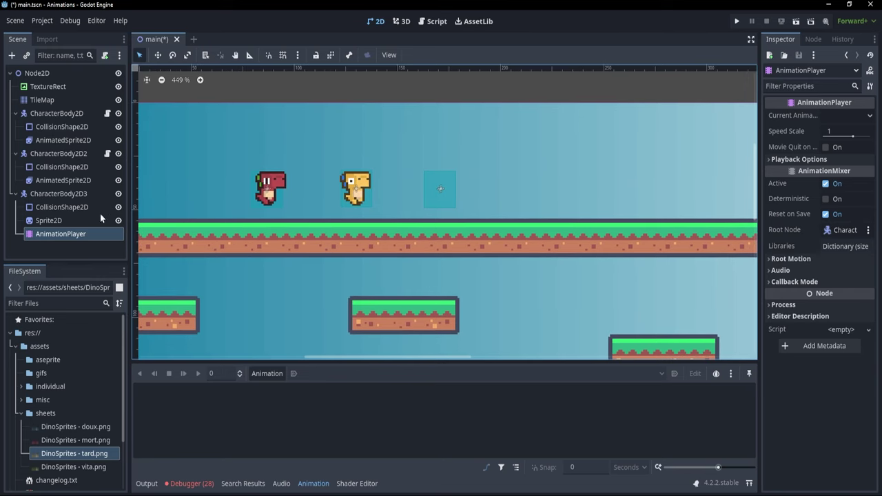
click(48, 220)
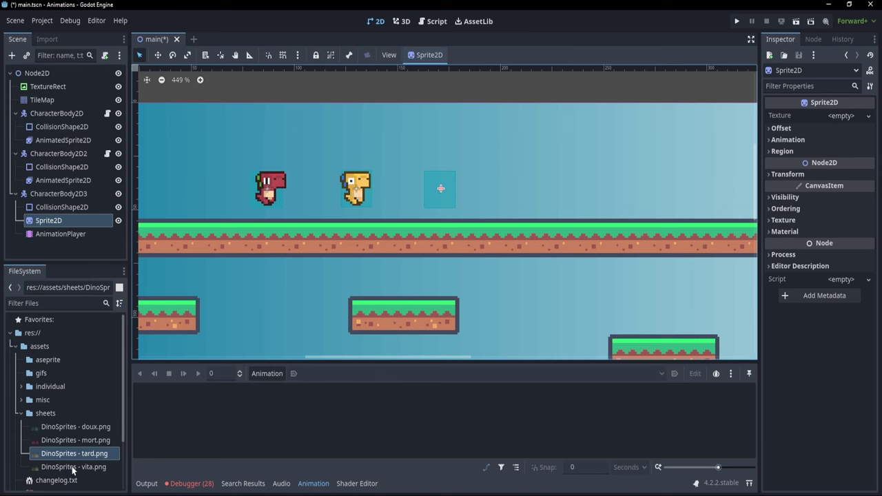
drag(72, 467, 836, 116)
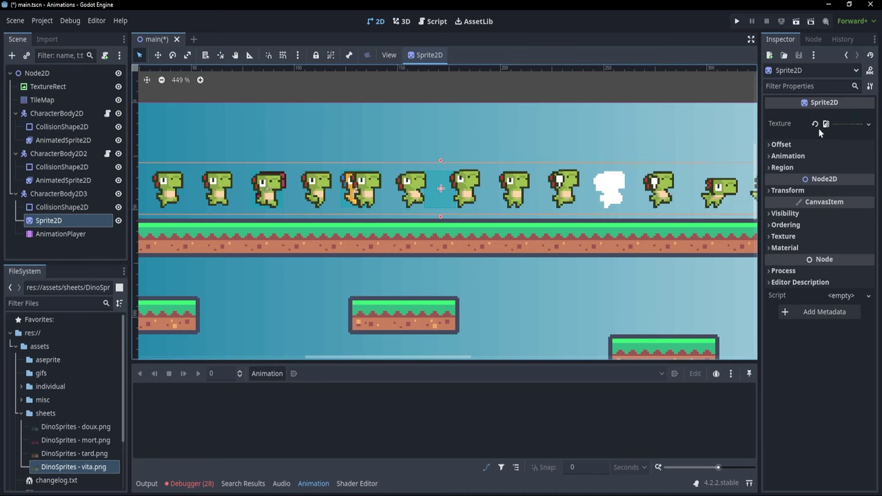
scroll(398, 282, down, 4)
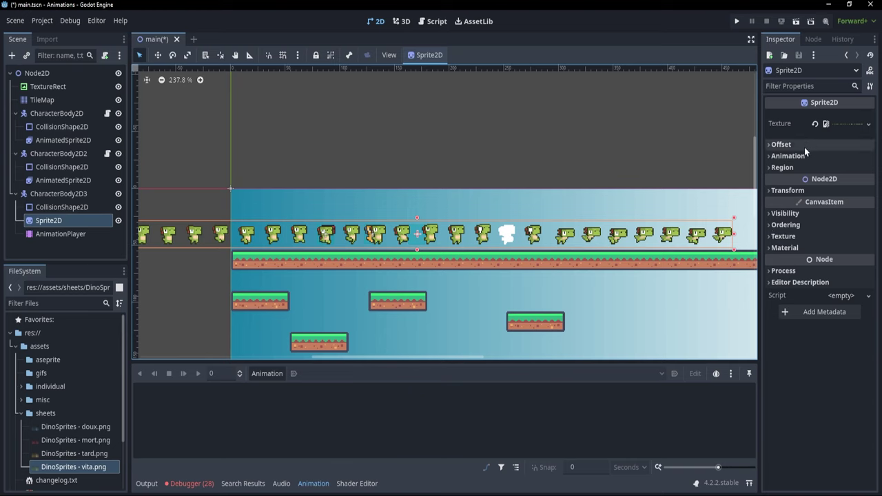
click(788, 155)
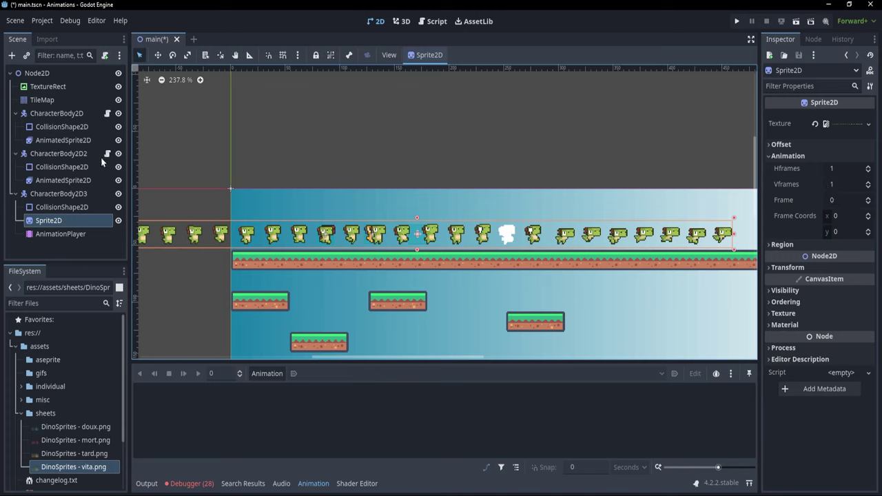
Set the Sprite2D's Hframes to 24.
click(849, 169)
text(24)
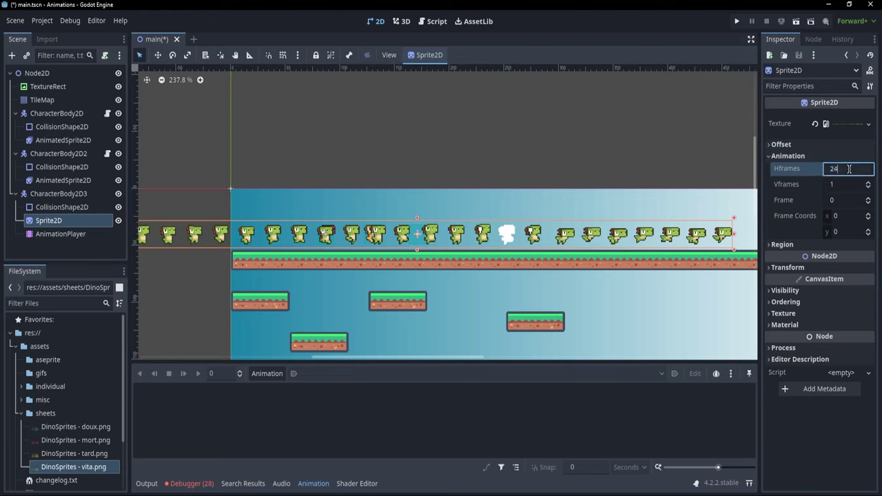
key(Return)
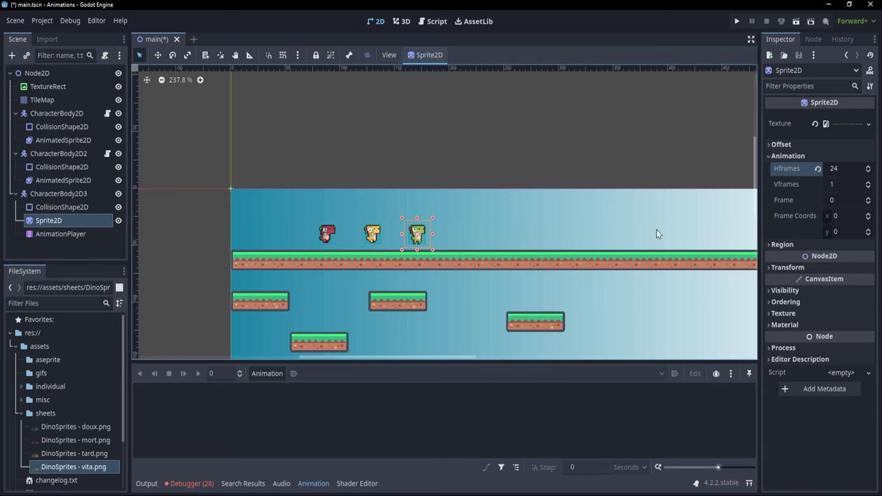
scroll(458, 255, up, 4)
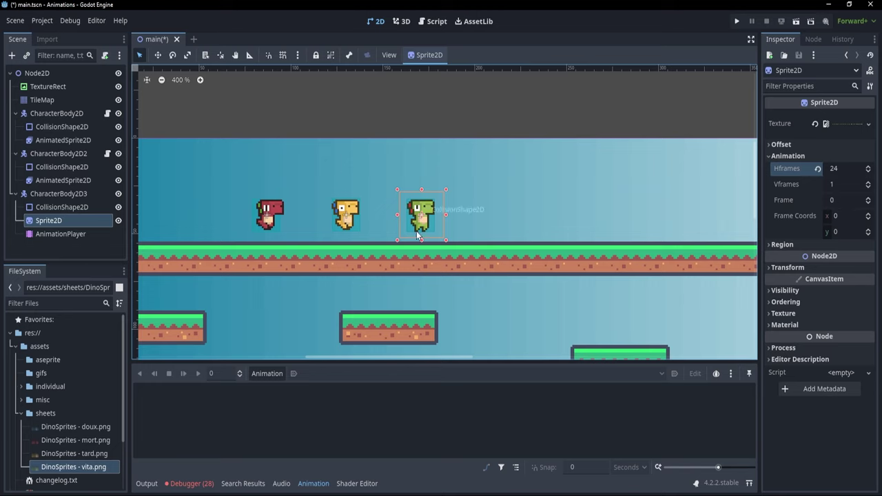
Step through the sheet's frames to preview them, then reset Frame to 0.
click(869, 198)
click(869, 198)
click(869, 198)
click(869, 197)
click(868, 198)
click(869, 197)
click(868, 197)
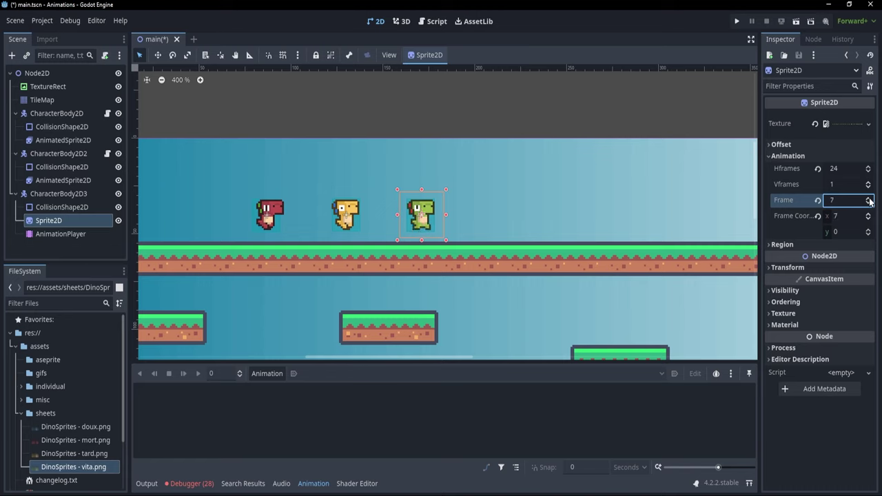
click(869, 198)
click(868, 197)
click(869, 198)
click(869, 197)
click(869, 198)
click(868, 198)
click(869, 198)
click(868, 197)
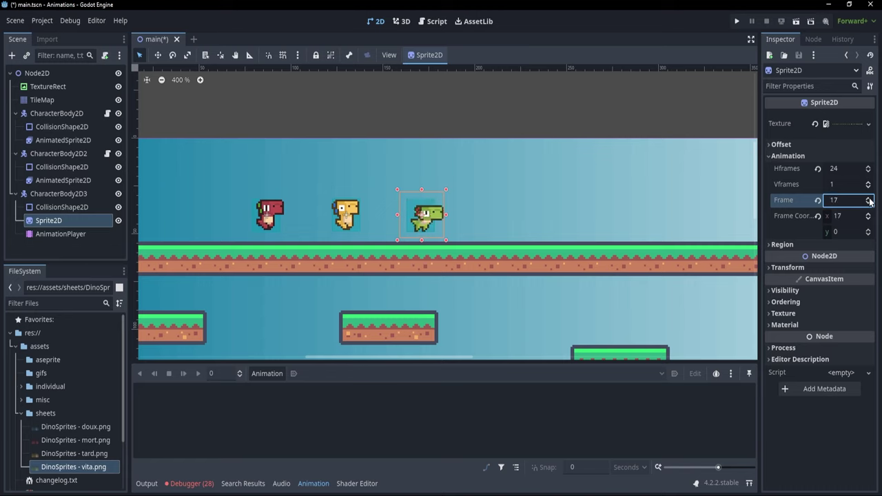
click(869, 198)
click(869, 198)
click(868, 198)
click(869, 198)
click(869, 197)
click(868, 198)
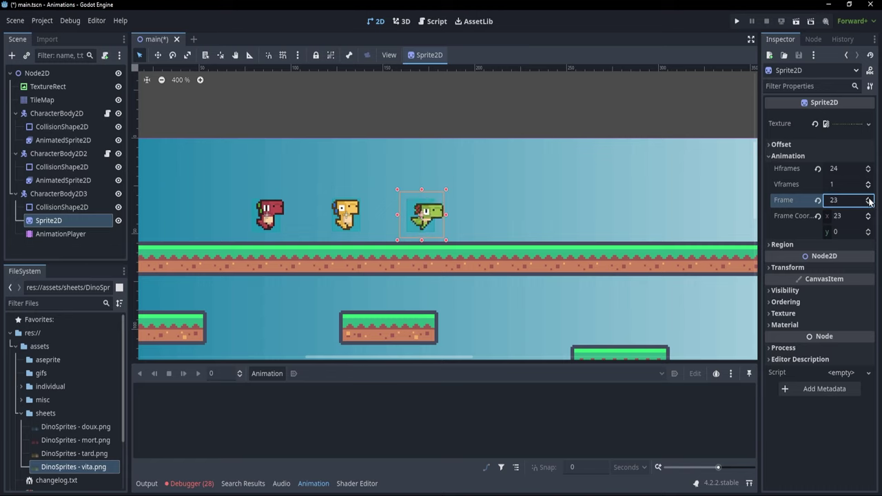
click(818, 200)
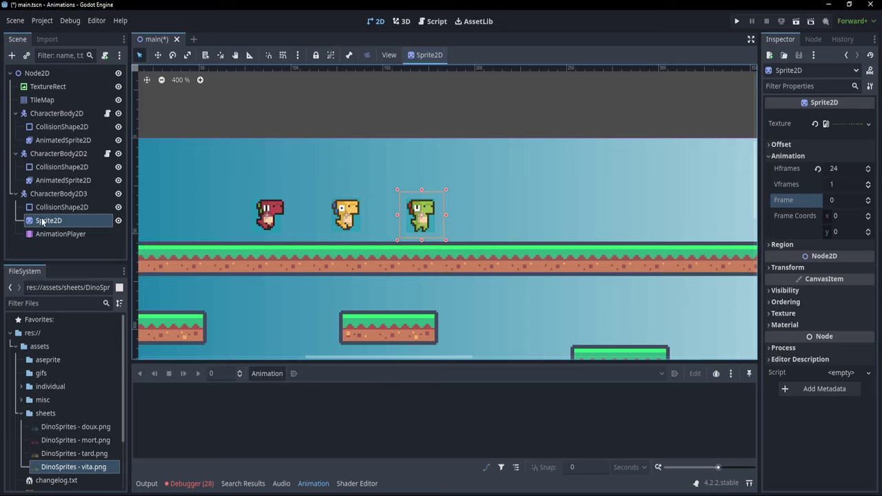
Create a new animation named 'idle' on the AnimationPlayer.
click(66, 235)
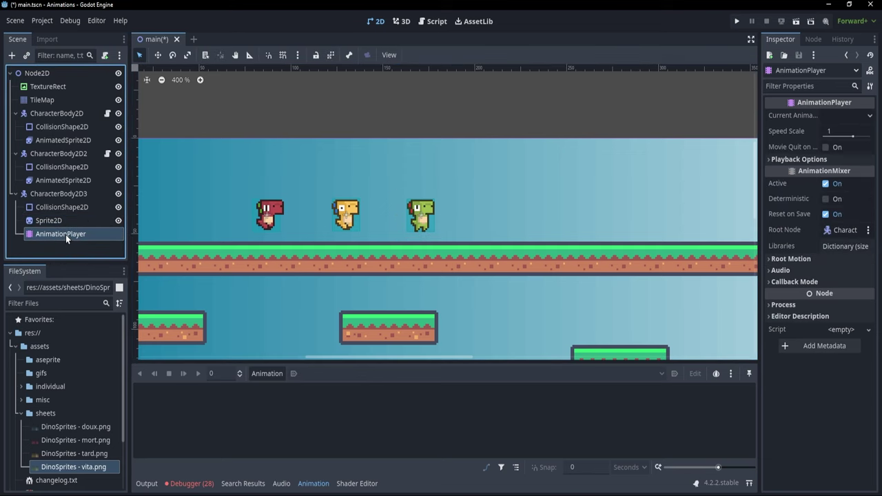
click(279, 381)
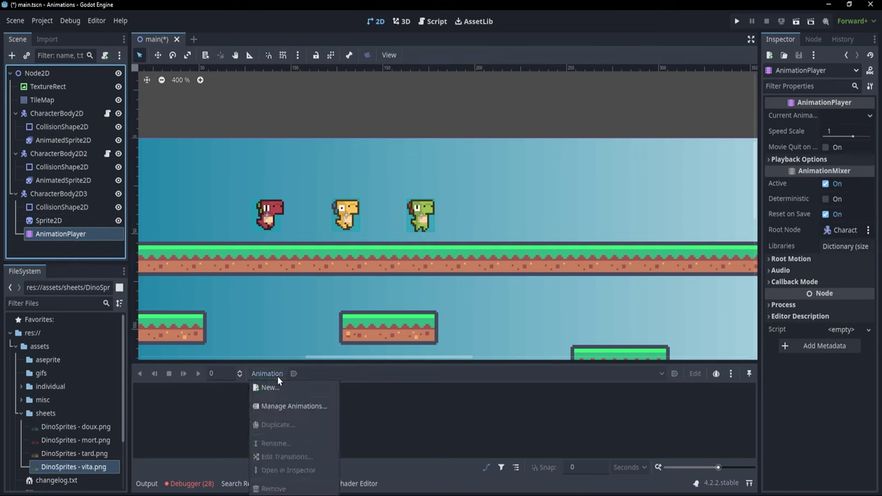
click(273, 384)
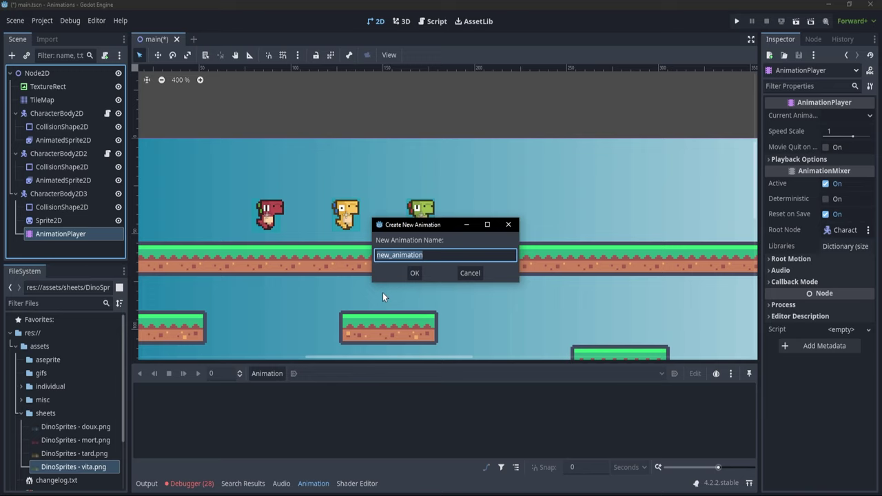
text(idle)
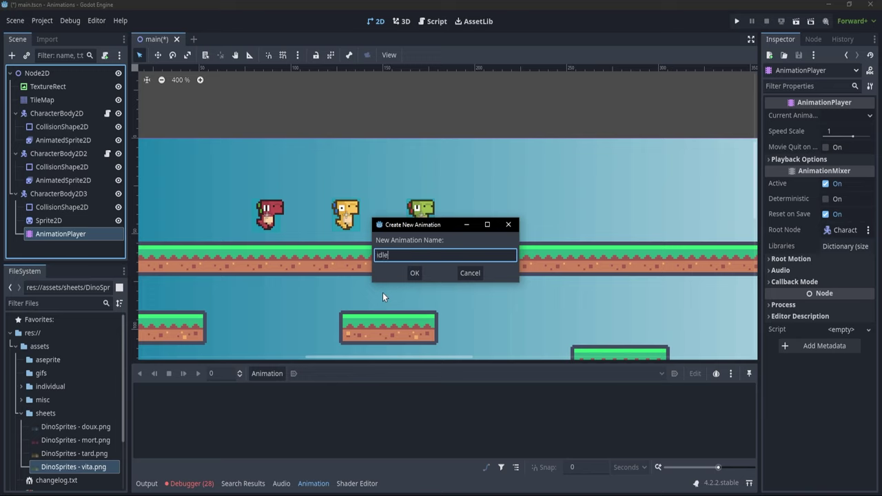
key(Return)
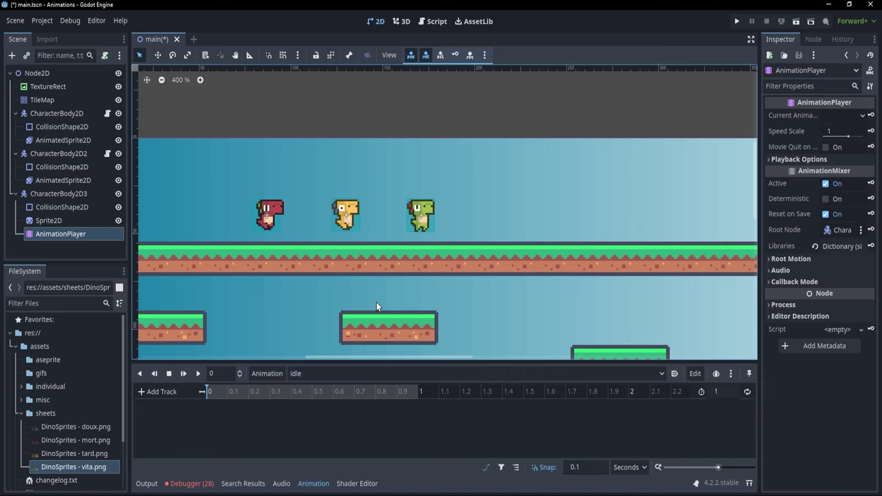
Create a Sprite2D Frame track in idle keyed with frames 0–3 at 0.1 s steps.
click(49, 221)
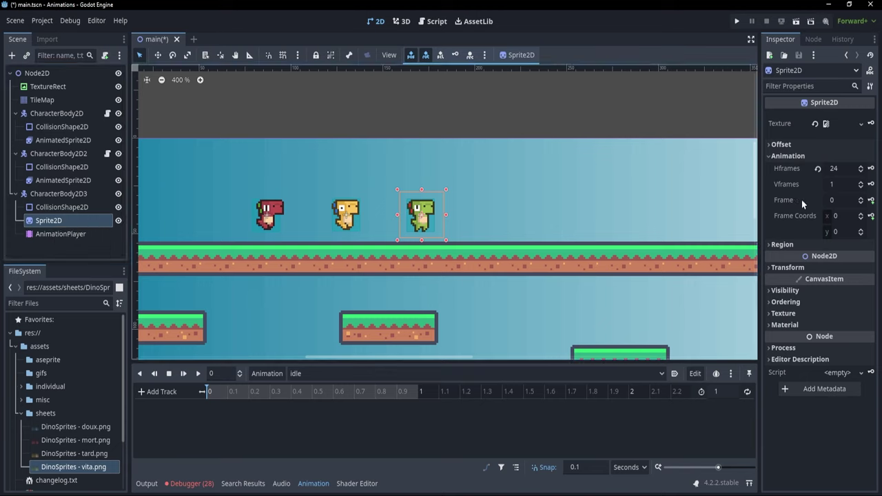
click(871, 200)
click(404, 286)
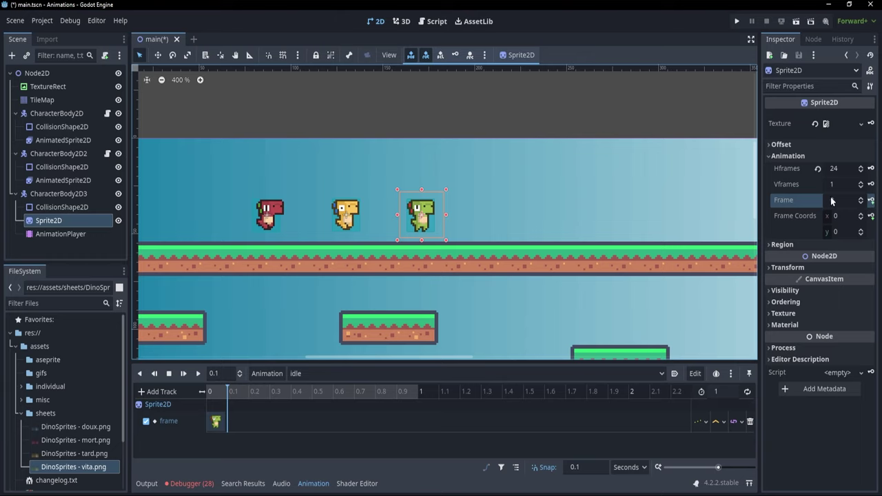
click(872, 201)
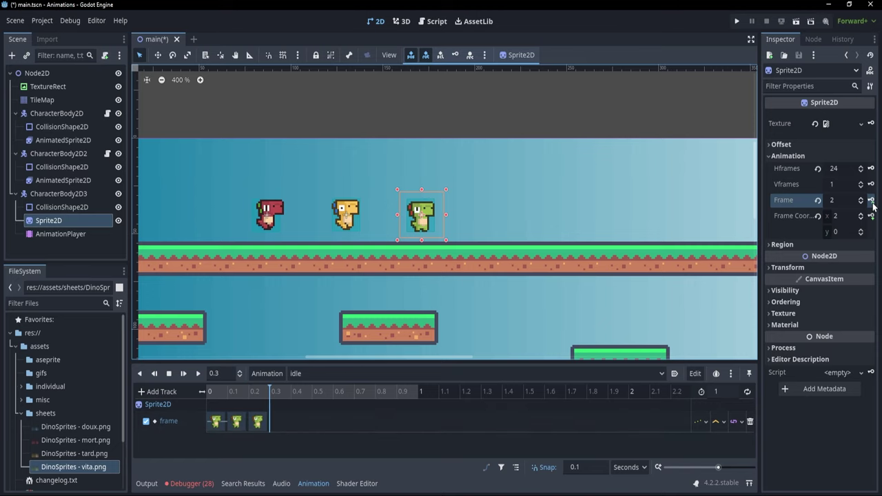
click(871, 200)
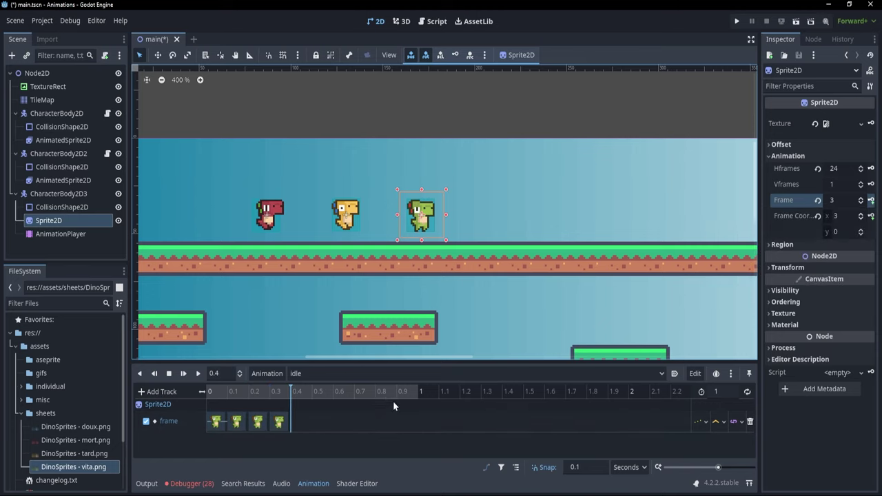
click(399, 423)
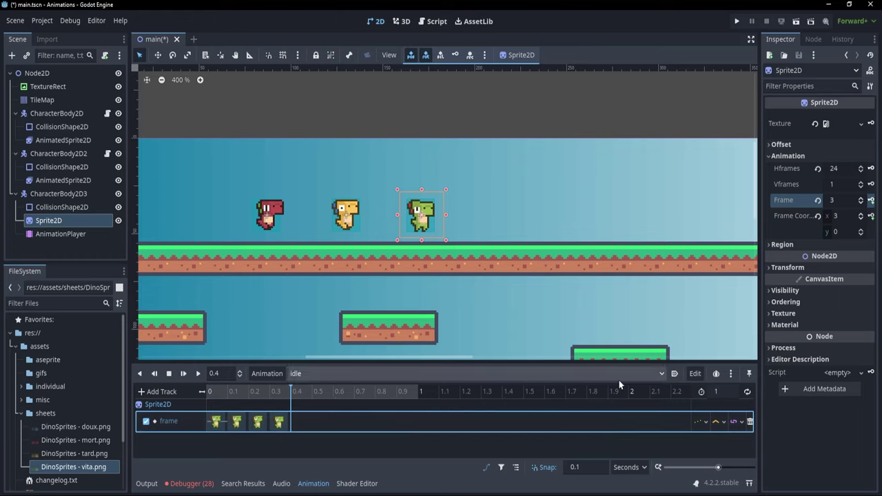
click(728, 391)
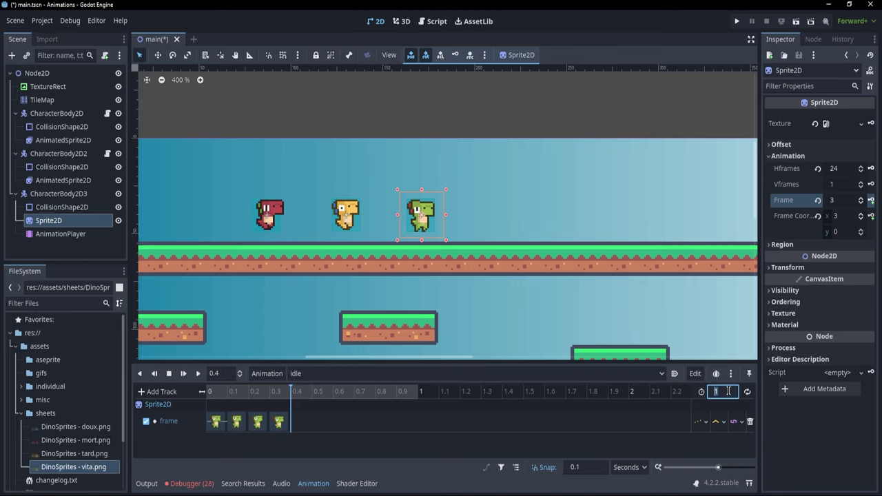
text(0.4)
key(Return)
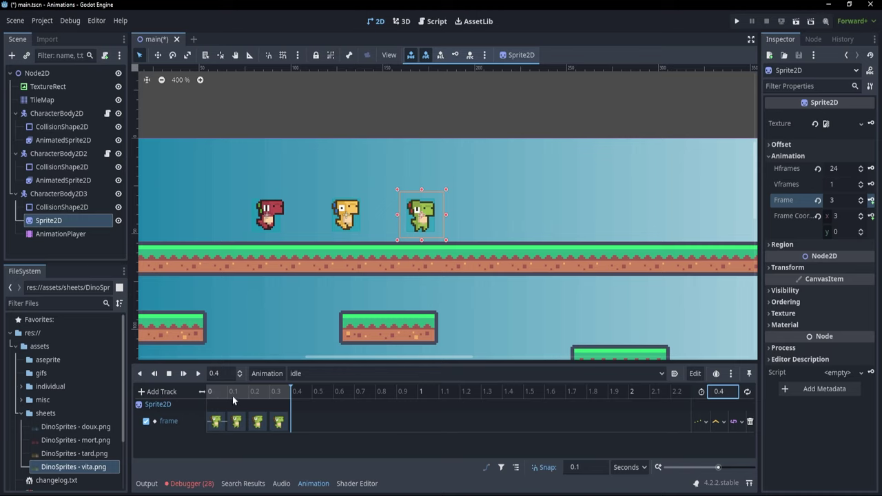
click(747, 393)
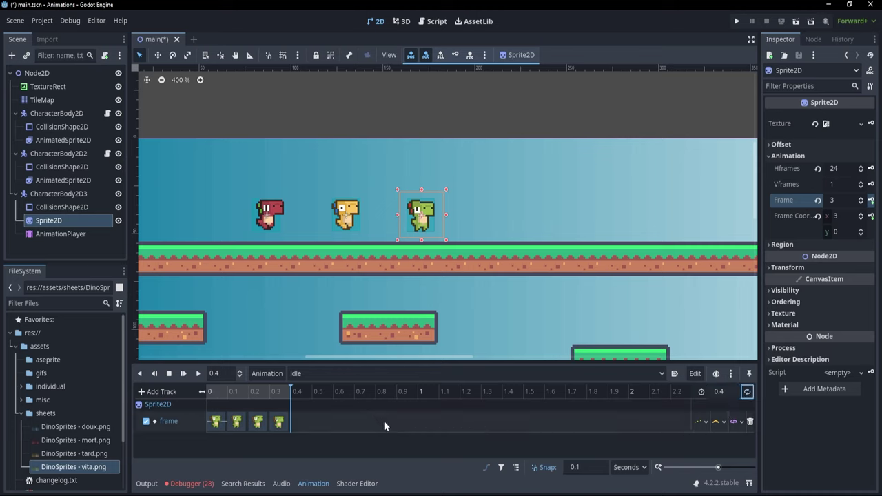
click(197, 373)
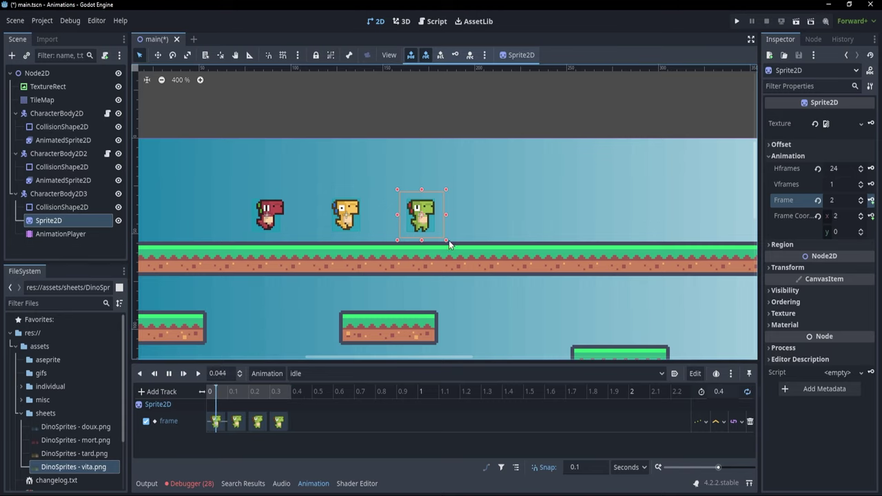
click(514, 429)
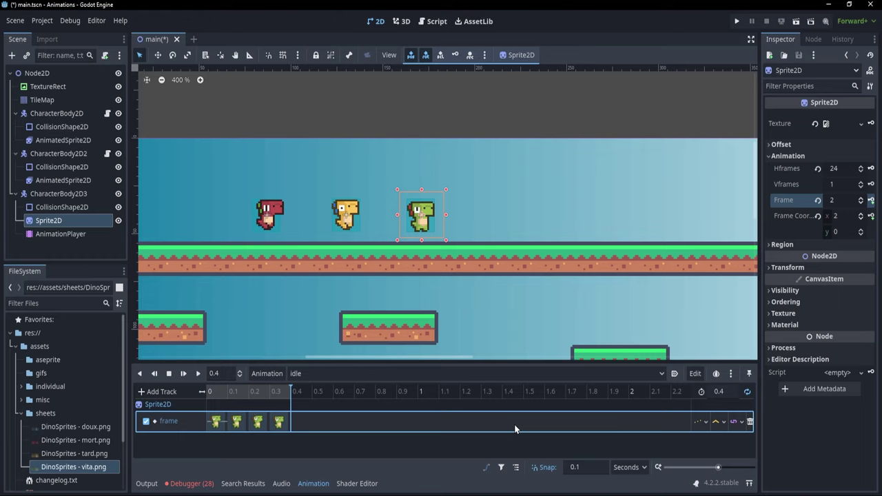
click(674, 376)
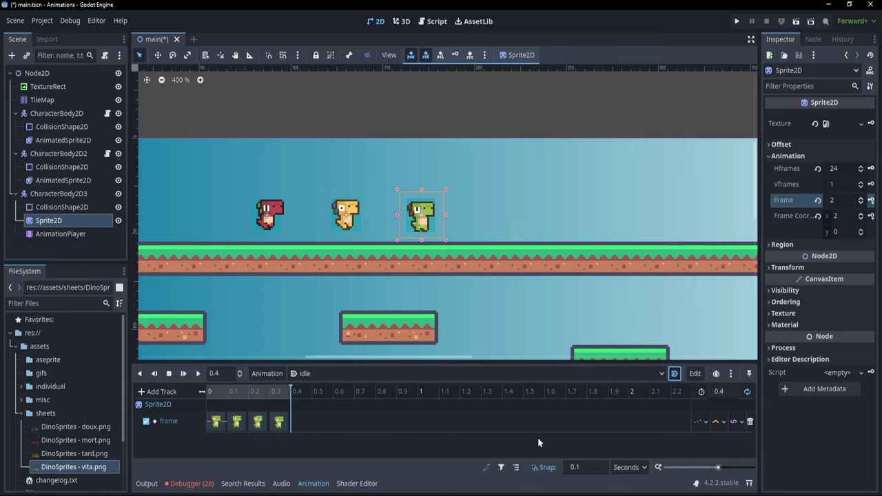
ctrl+scroll(537, 438, down, 1)
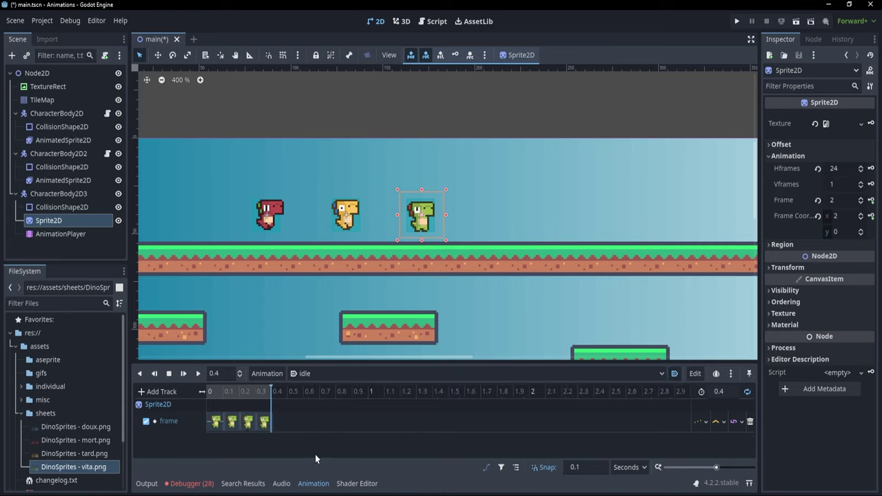
Create a new animation named 'run'.
click(272, 374)
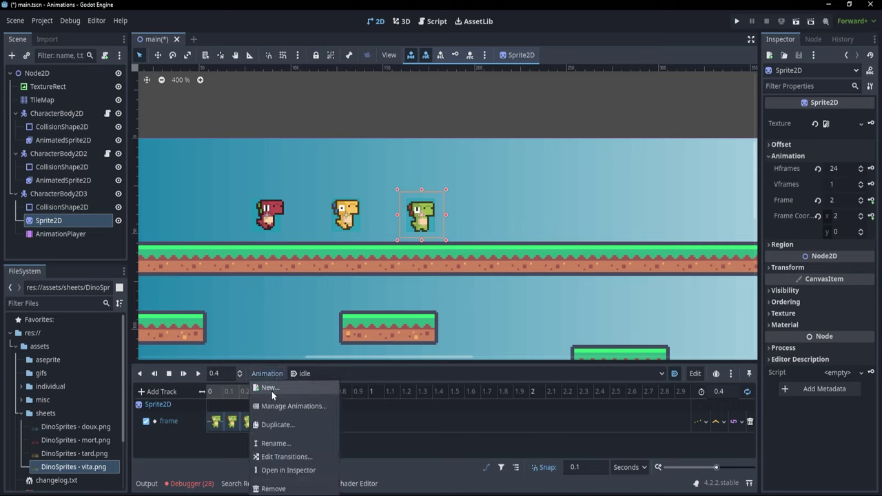
click(271, 391)
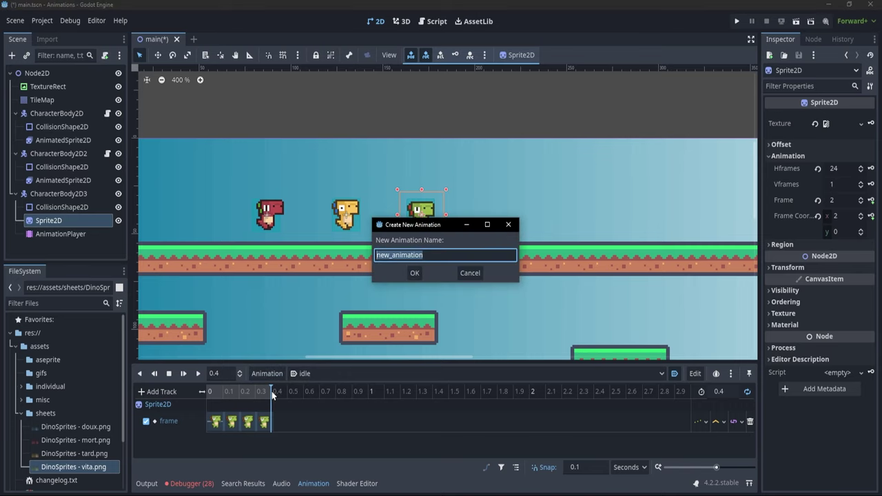
text(run)
click(413, 279)
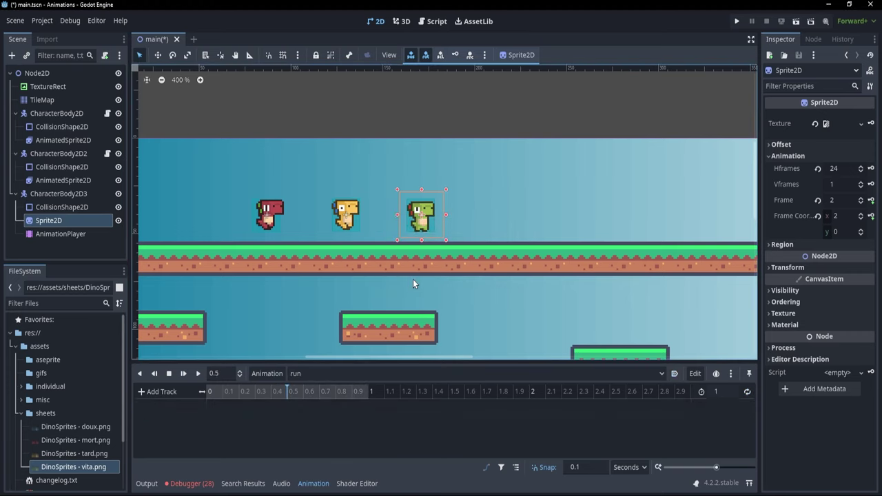
Raise the Sprite2D Frame and key it, creating run's frame track.
click(861, 199)
click(862, 198)
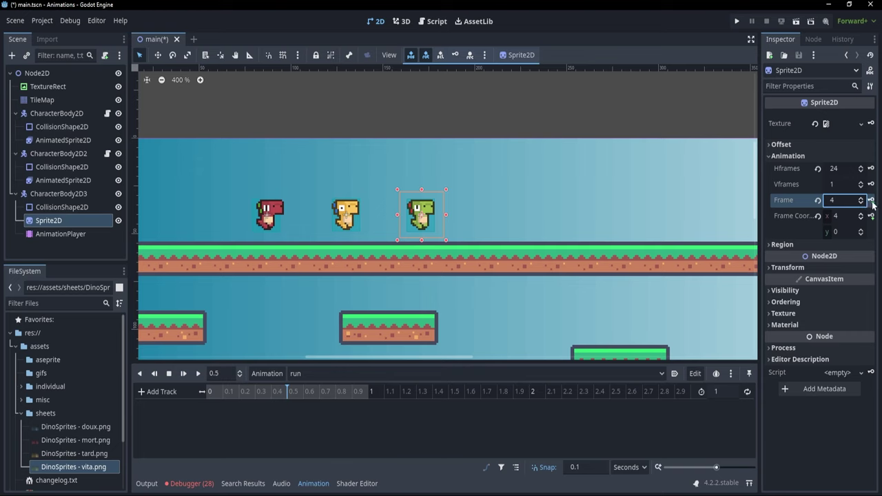
click(871, 199)
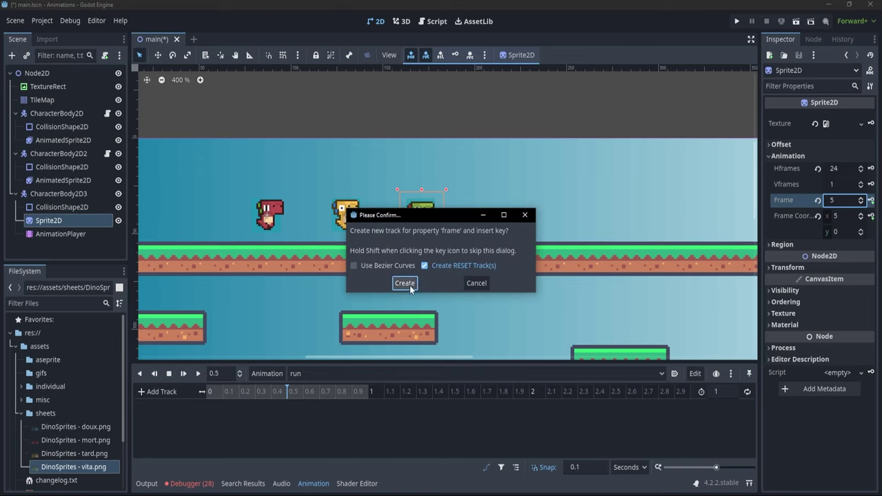
click(405, 283)
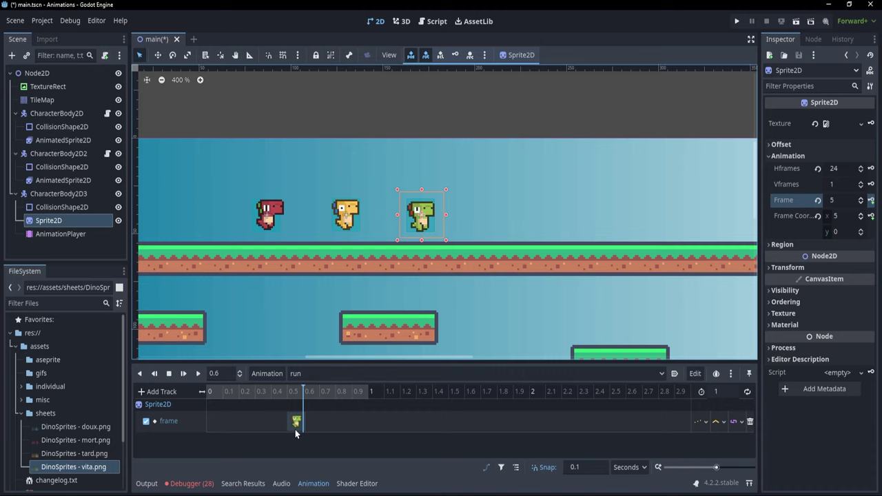
Move the run track's first frame key to time zero.
drag(295, 429, 212, 429)
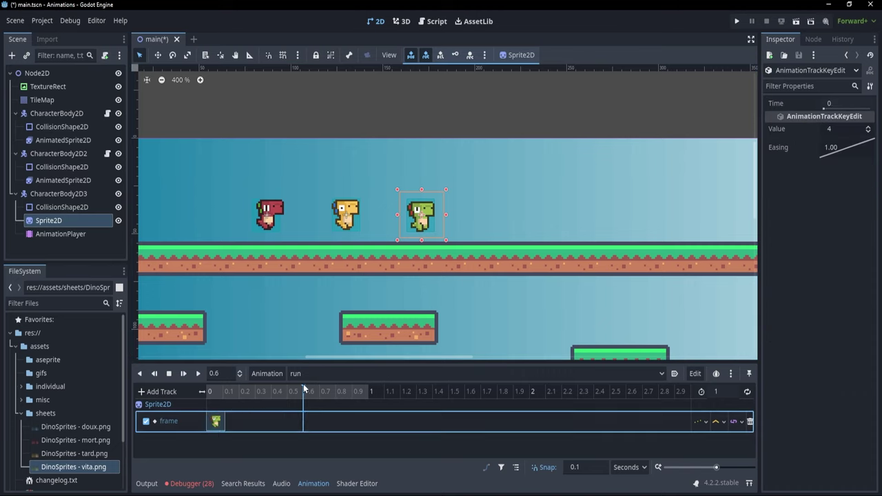
mouse_move(209, 424)
mouse_down()
mouse_move(288, 425)
mouse_move(218, 427)
mouse_up()
drag(216, 422, 215, 430)
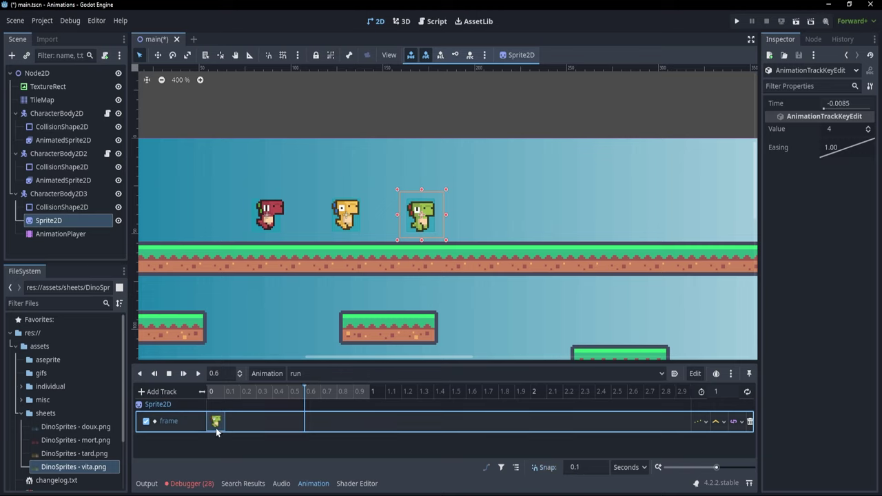
mouse_move(215, 428)
mouse_down()
mouse_move(370, 428)
mouse_move(215, 434)
mouse_up()
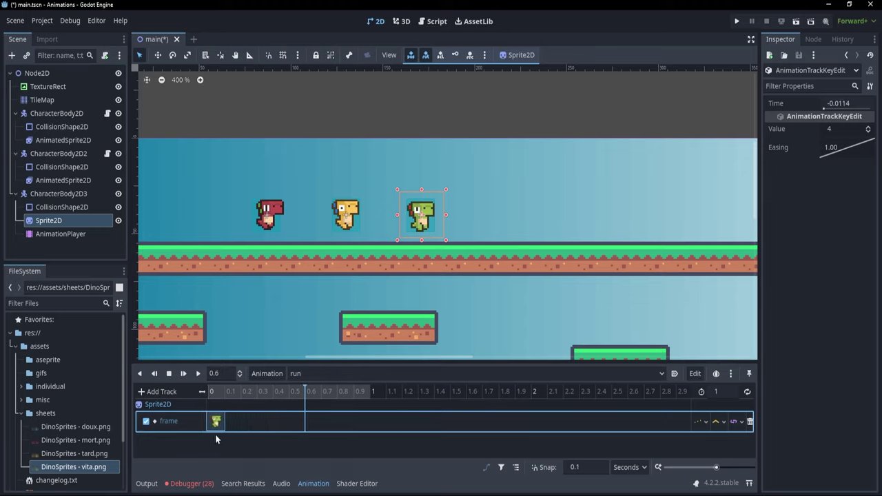
click(544, 468)
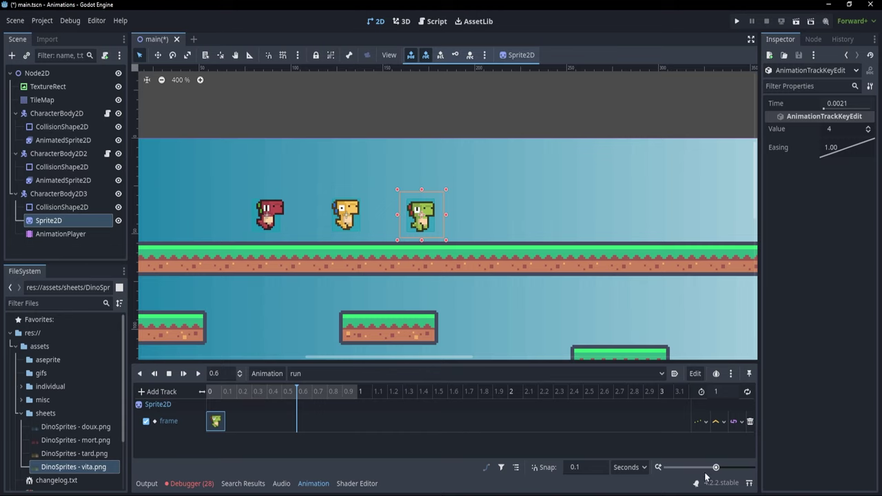
drag(715, 467, 723, 467)
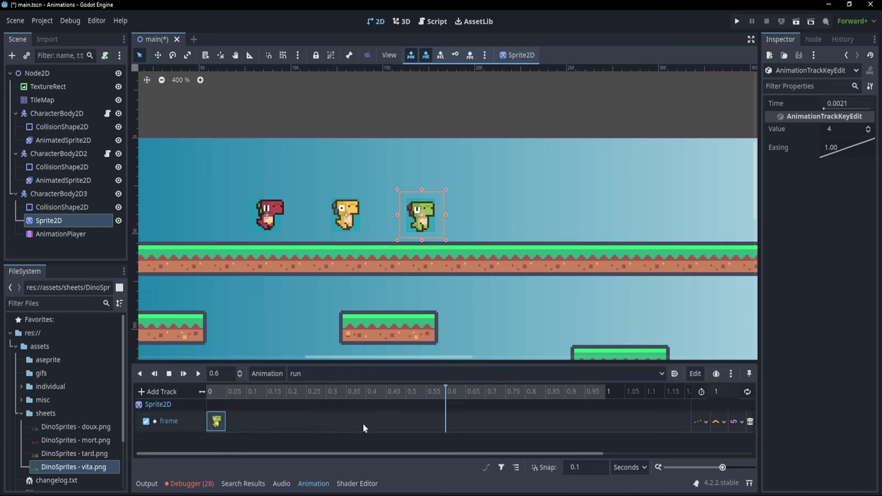
ctrl+scroll(363, 427, down, 2)
ctrl+scroll(363, 423, up, 2)
ctrl+scroll(356, 426, down, 2)
ctrl+scroll(357, 428, up, 3)
ctrl+scroll(356, 428, down, 3)
Key consecutive sprite frames every 0.1 s up to 0.5 s, preview them, and save.
click(355, 427)
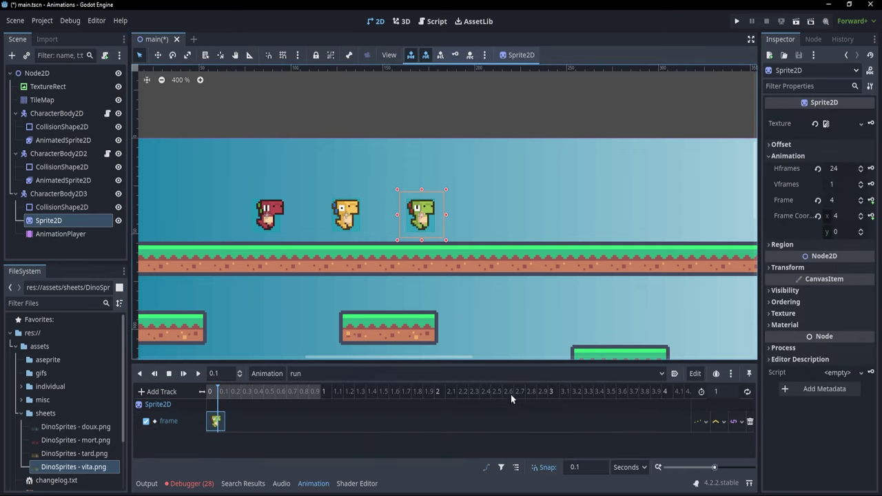
click(861, 198)
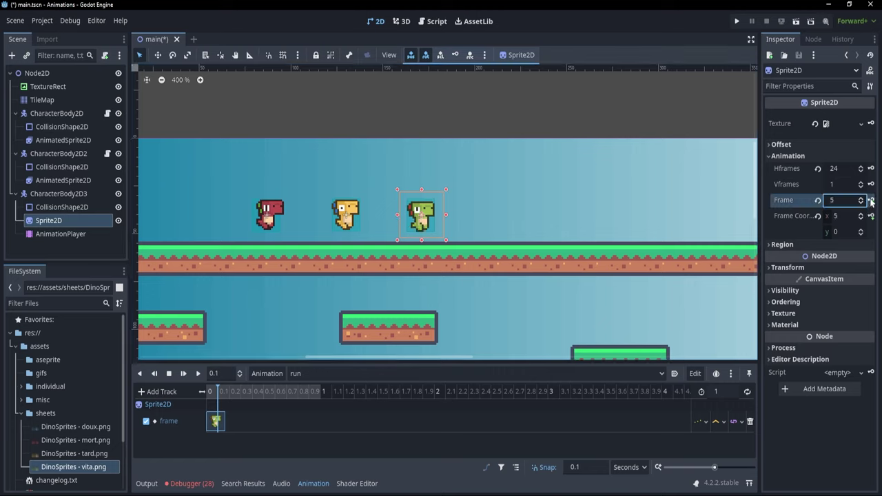
click(871, 200)
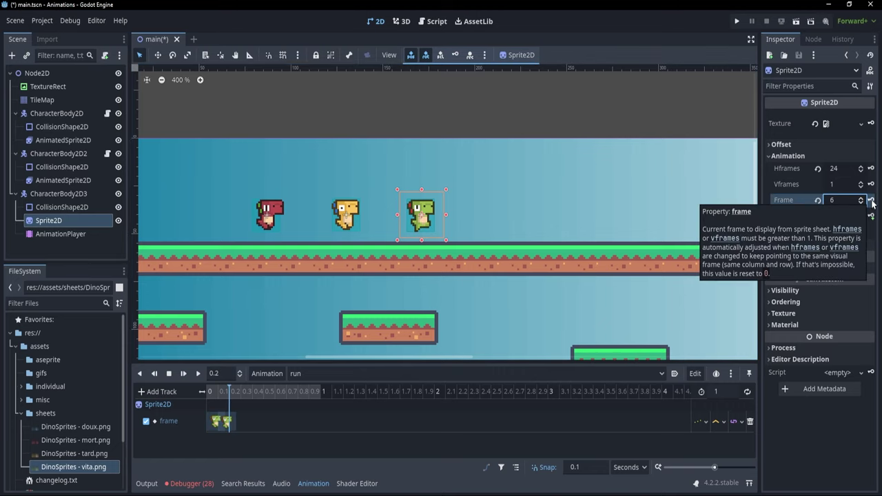
click(871, 200)
click(871, 200)
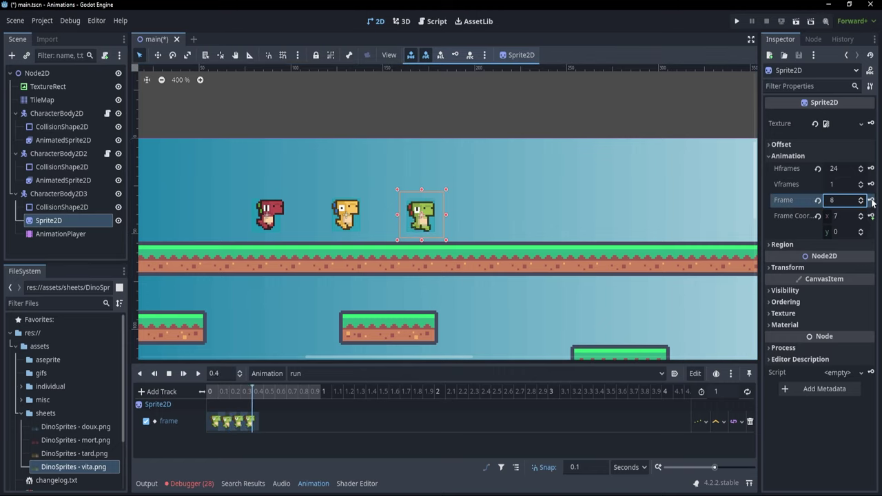
click(871, 200)
click(871, 199)
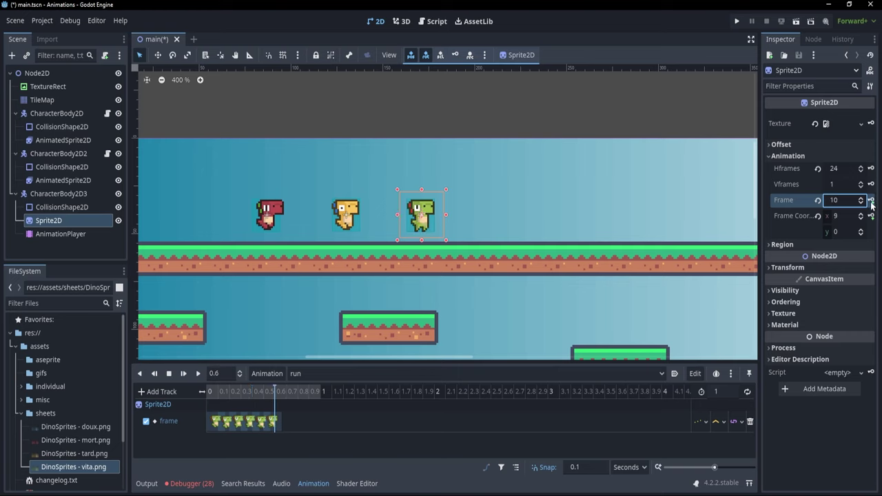
drag(287, 391, 218, 405)
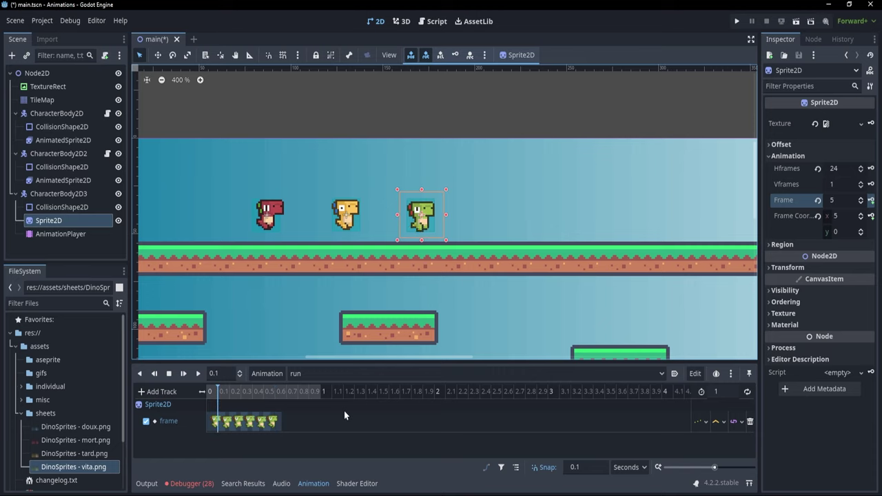
key(ctrl+s)
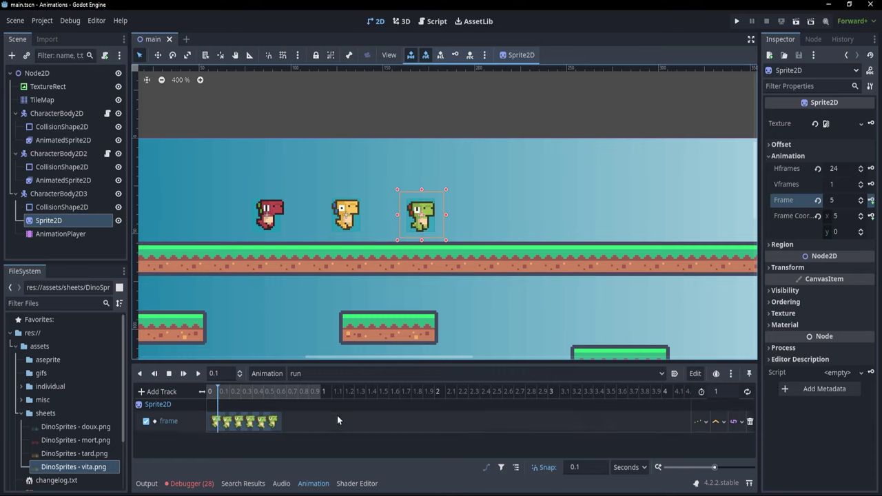
Select and copy all the code in the second dinosaur's script.
click(58, 194)
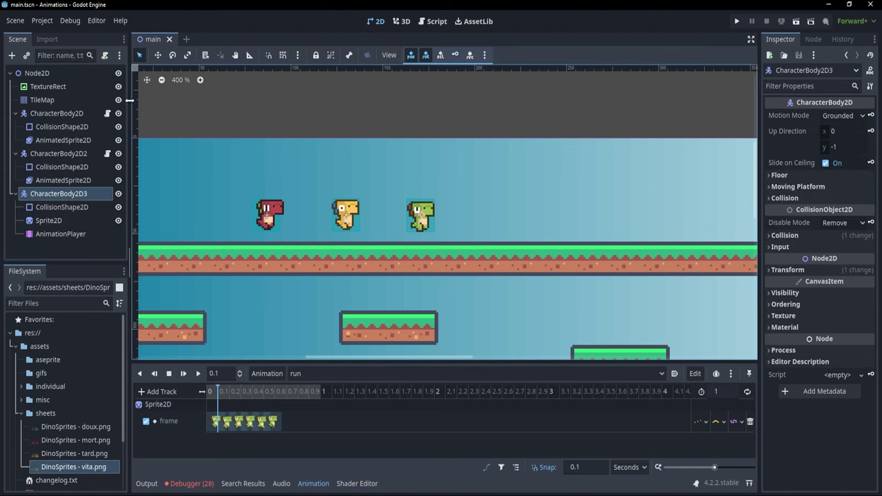
click(79, 154)
click(108, 155)
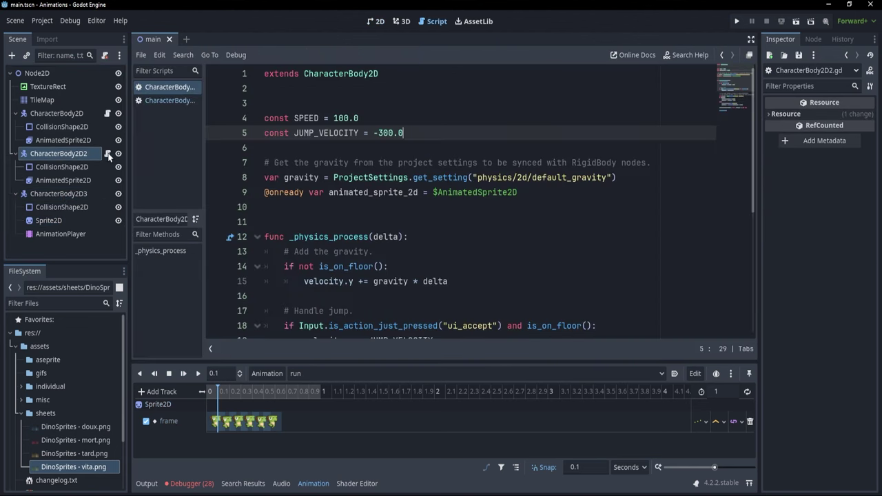
click(510, 281)
key(ctrl+a)
key(ctrl+c)
Attach a new CharacterBody2D3.gd script to the third dinosaur and paste the copied code.
click(64, 194)
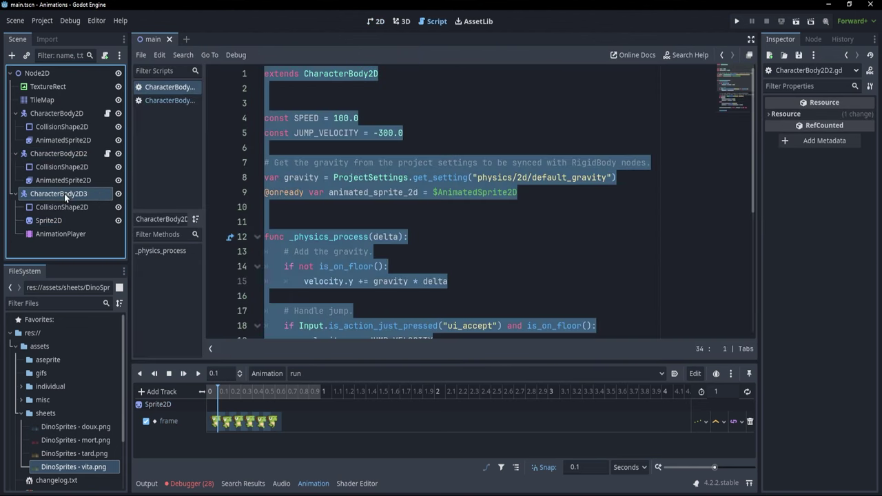
click(105, 56)
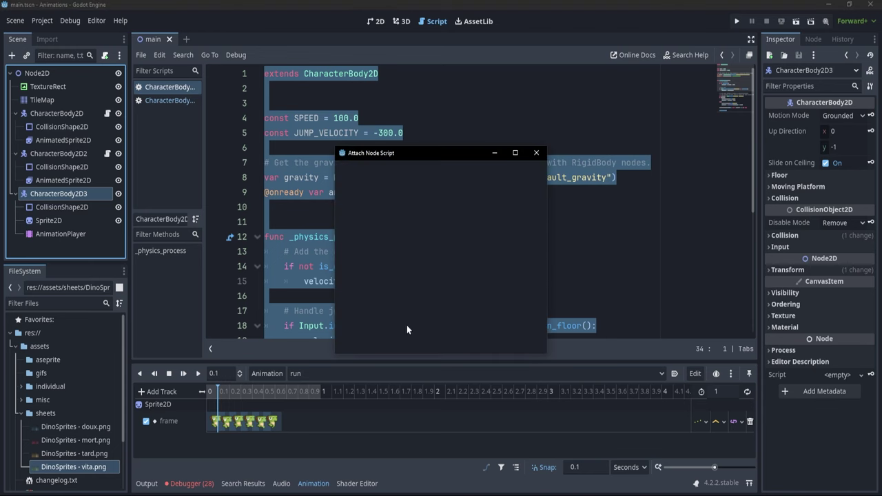
click(400, 346)
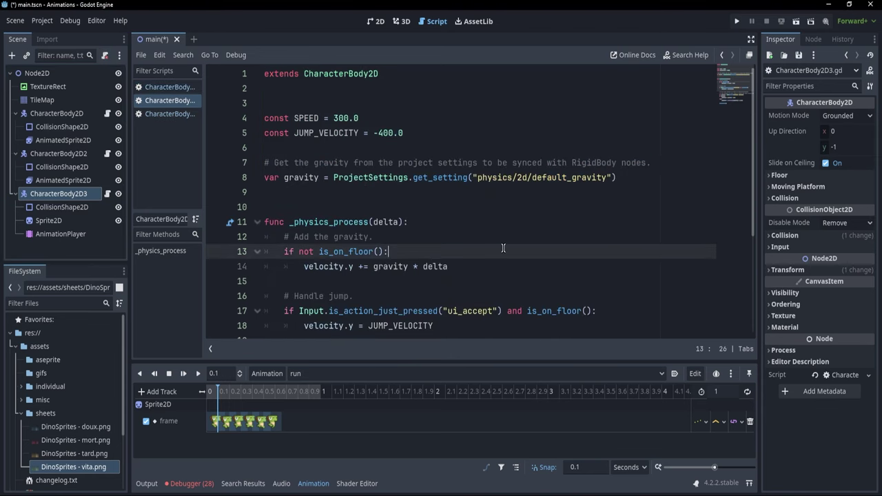
key(ctrl+a)
key(ctrl+v)
scroll(503, 251, up, 5)
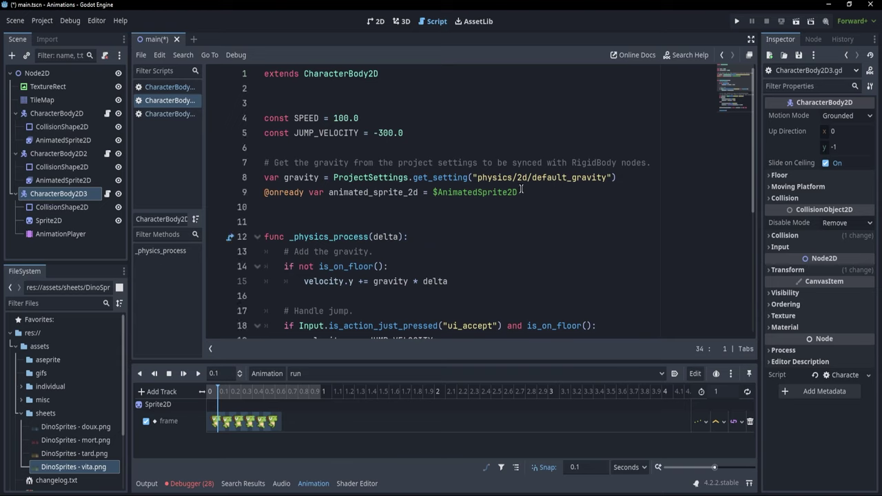
click(60, 233)
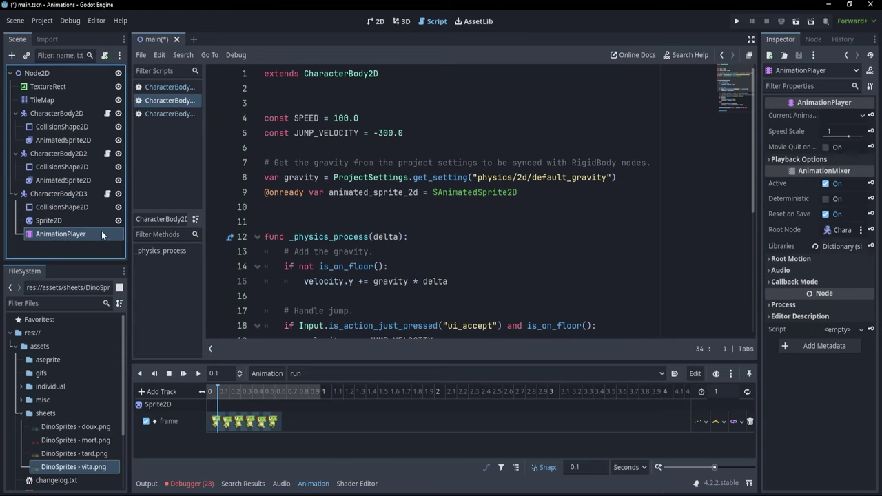
Replace the animated_sprite_2d reference with AnimationPlayer and Sprite2D references in the script.
click(63, 248)
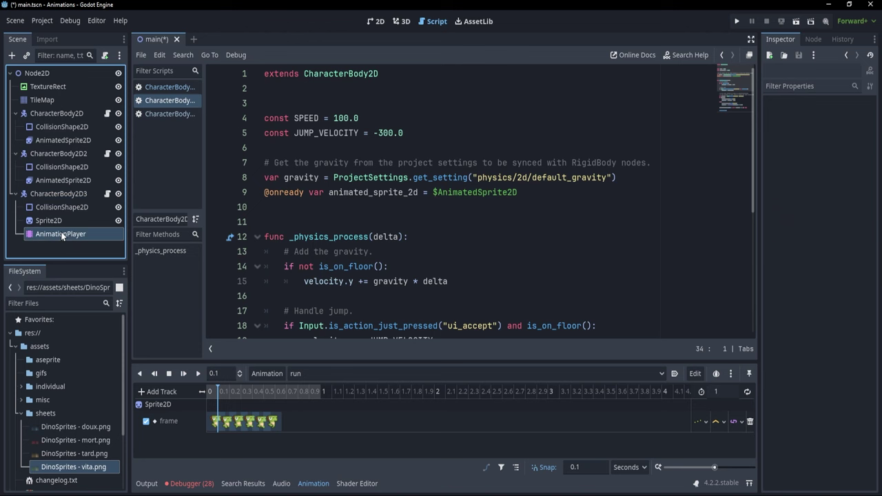
drag(61, 234, 276, 207)
drag(534, 192, 621, 177)
key(BackSpace)
drag(48, 220, 286, 206)
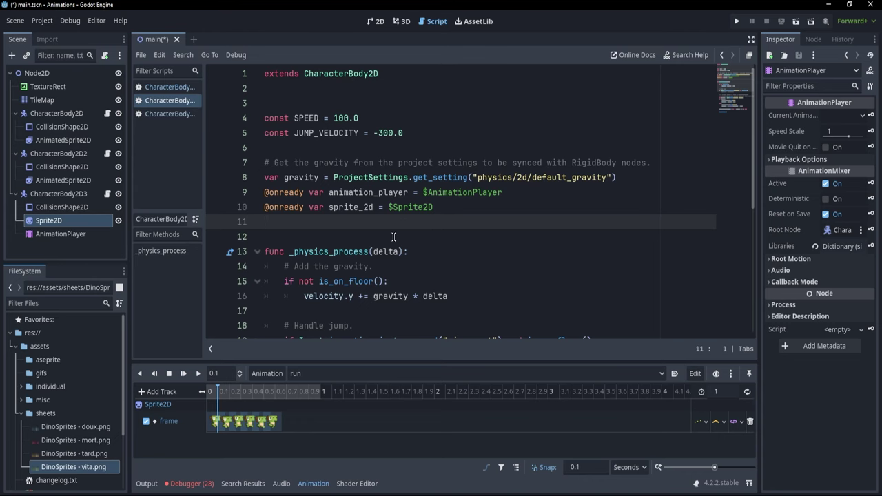
double_click(392, 193)
key(ctrl+c)
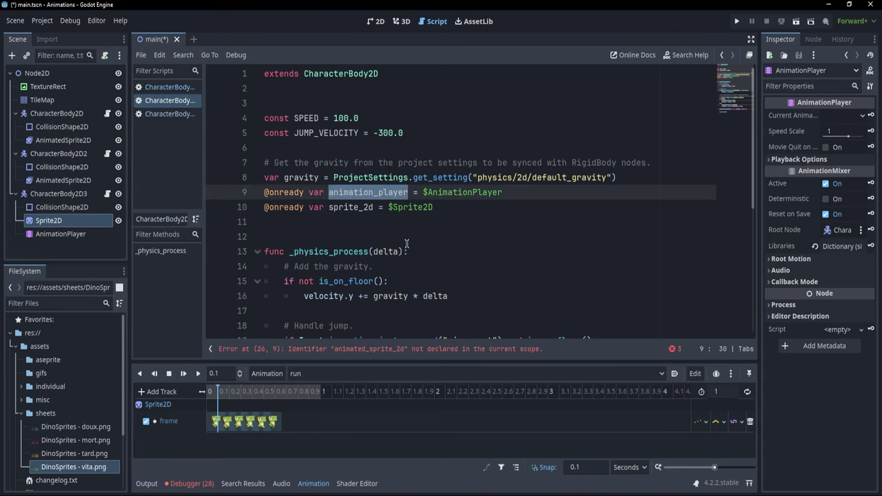
Use animation_player on lines 26 and 29, changing "default" to "idle".
scroll(411, 265, down, 2)
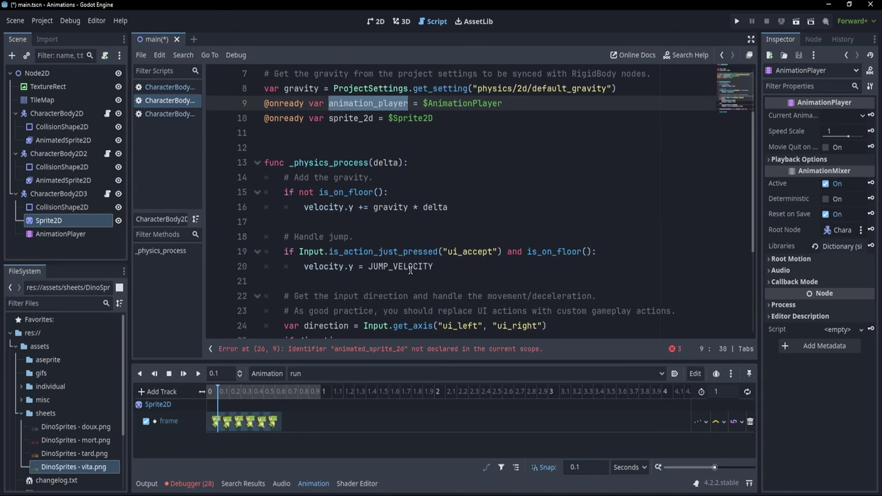
scroll(411, 271, down, 1)
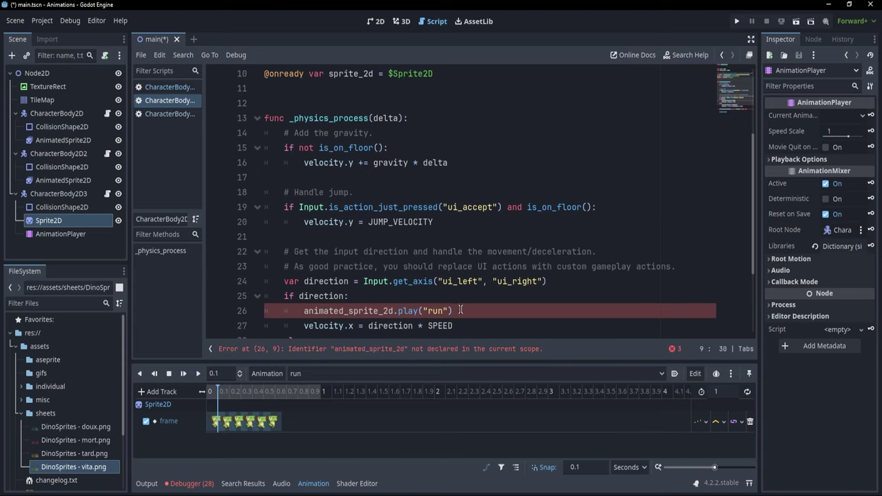
double_click(384, 310)
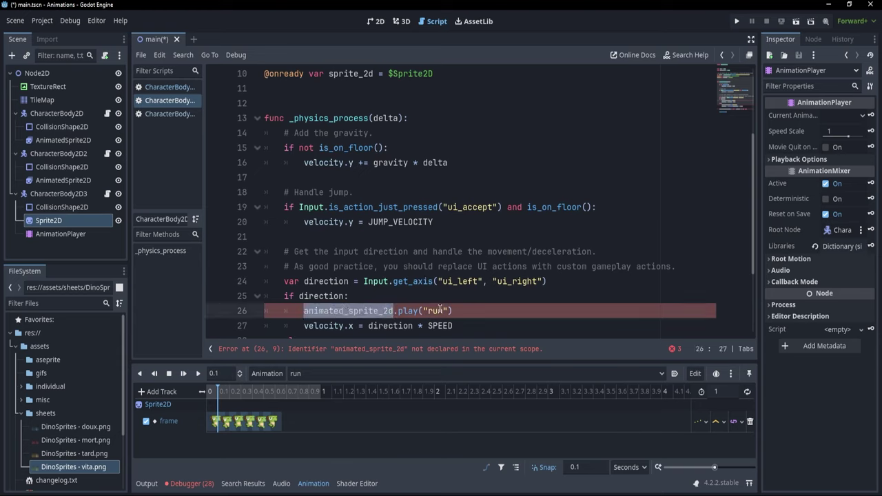
key(ctrl+v)
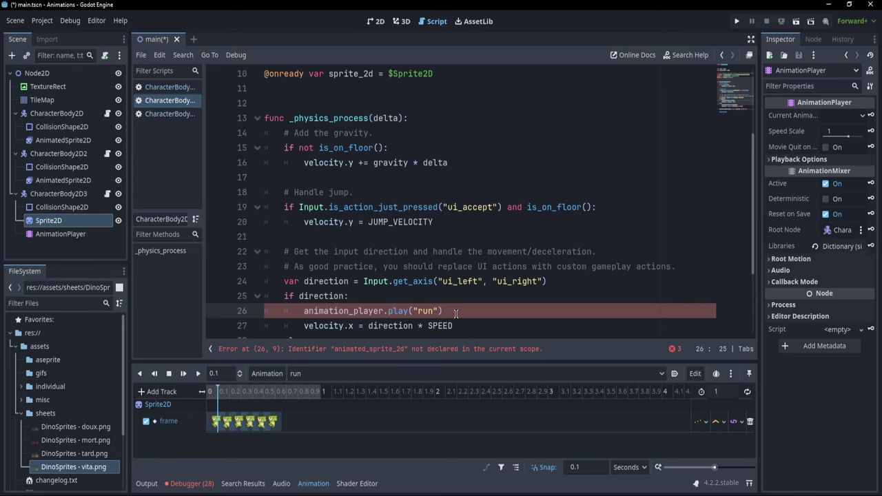
scroll(476, 313, down, 2)
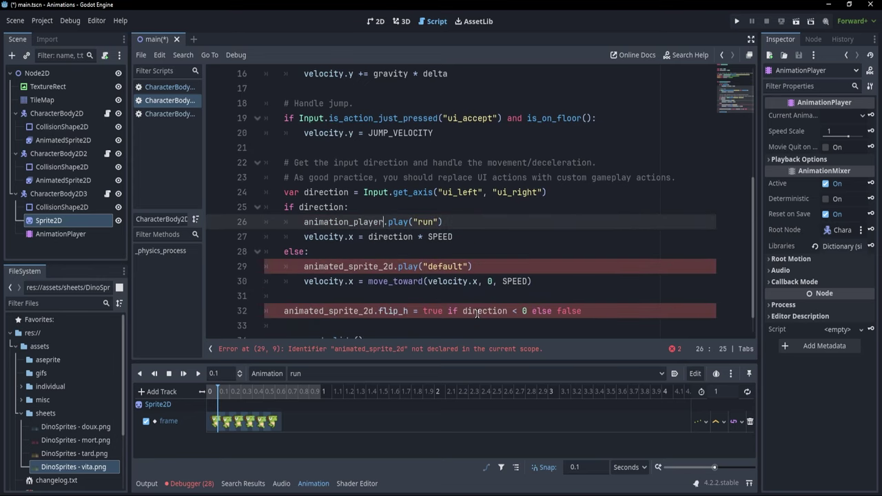
double_click(350, 267)
key(ctrl+v)
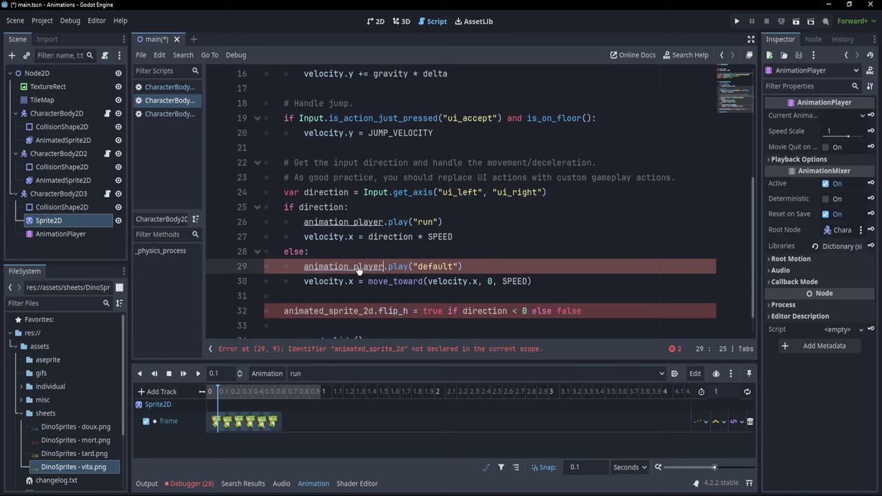
double_click(439, 266)
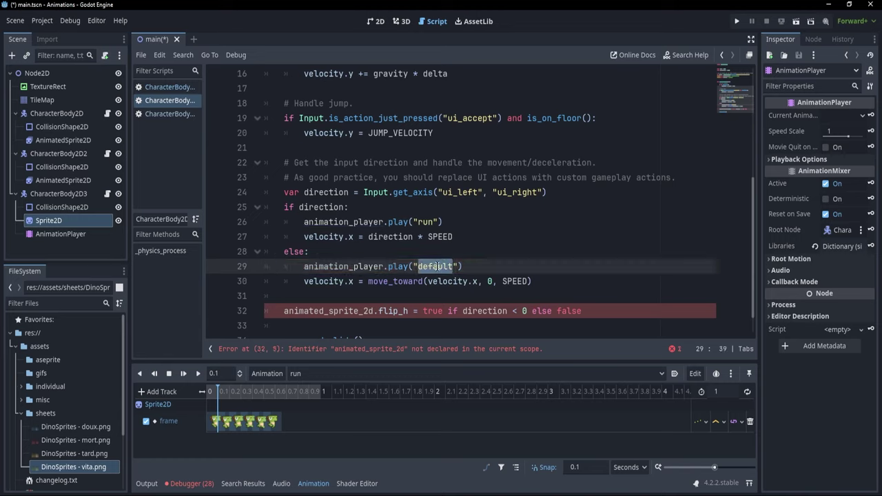
text(idle)
click(483, 252)
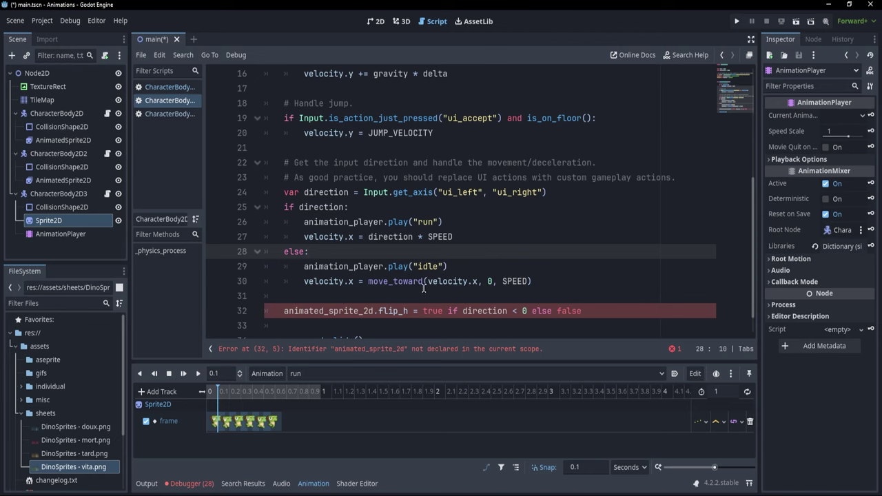
Flip sprite_2d on line 32, save the script, and launch the game.
double_click(330, 311)
scroll(345, 279, up, 4)
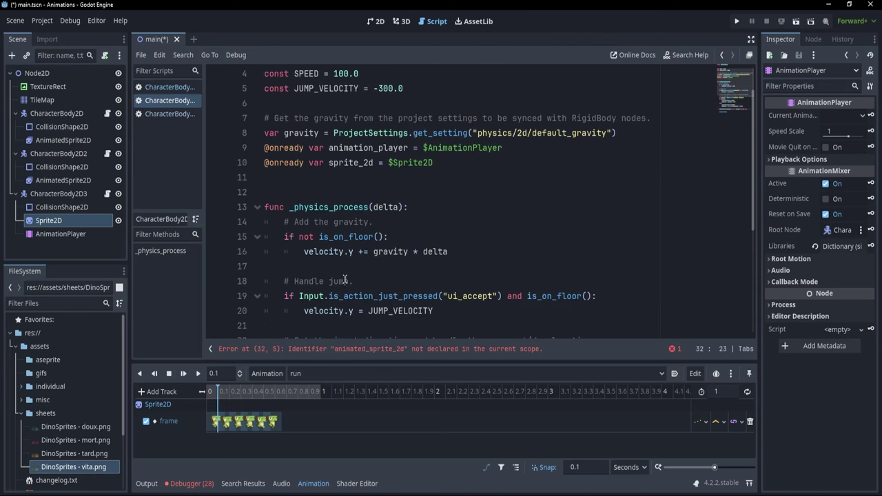
double_click(349, 162)
key(ctrl+c)
scroll(327, 260, down, 5)
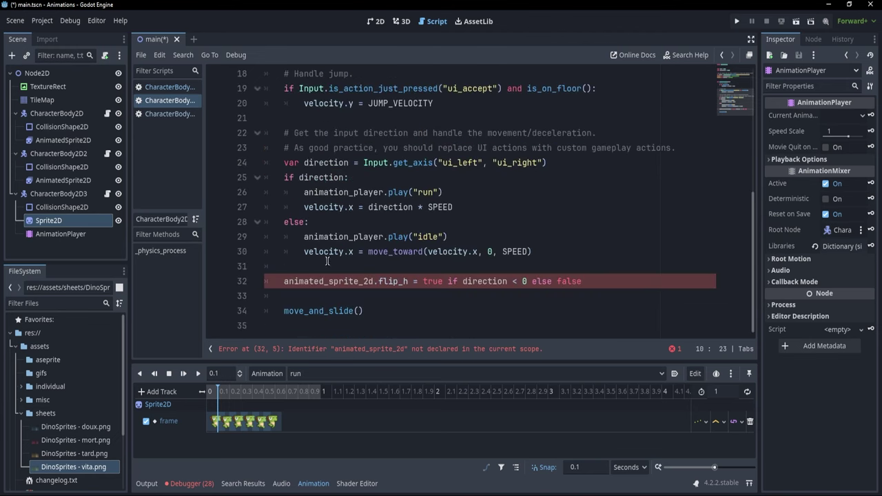
double_click(323, 281)
key(ctrl+v)
key(ctrl+s)
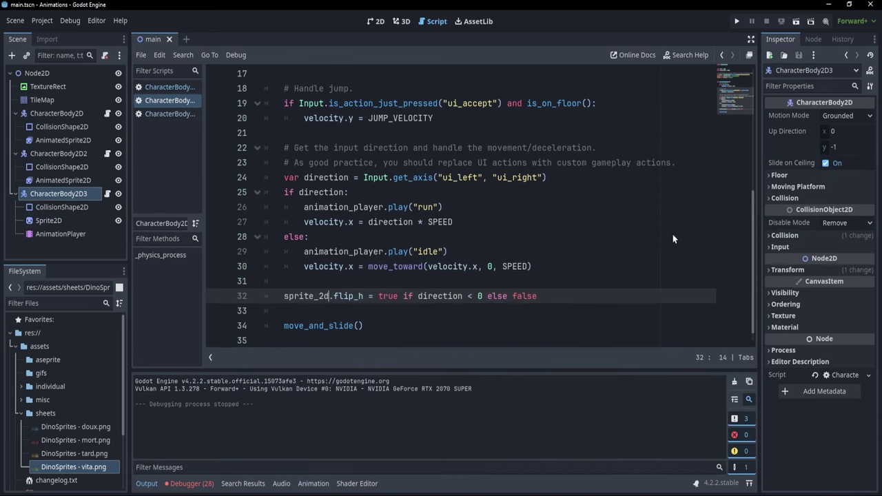
key(F5)
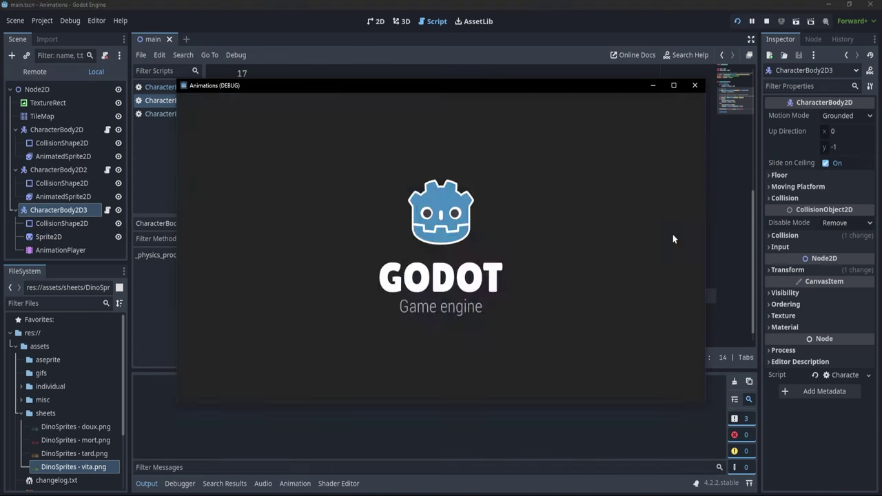
Walk the dinosaurs right and left with the arrow keys, then close the game.
key(Right)
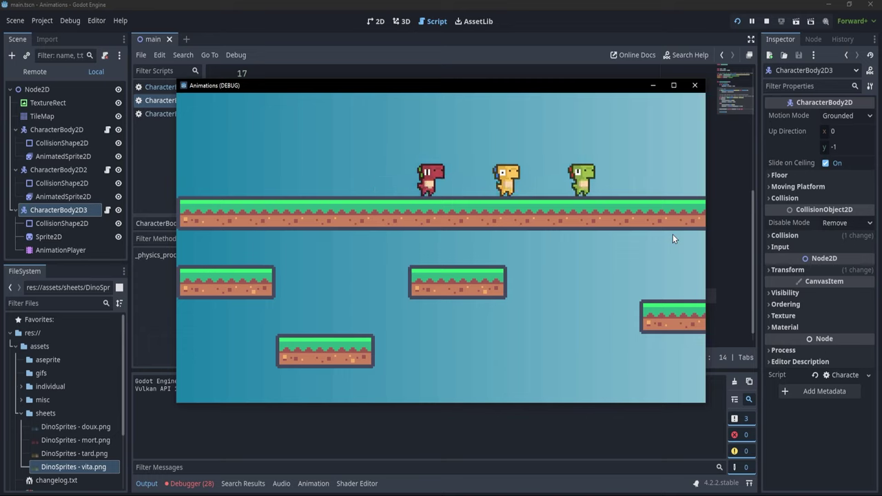
key(Left)
key(Right)
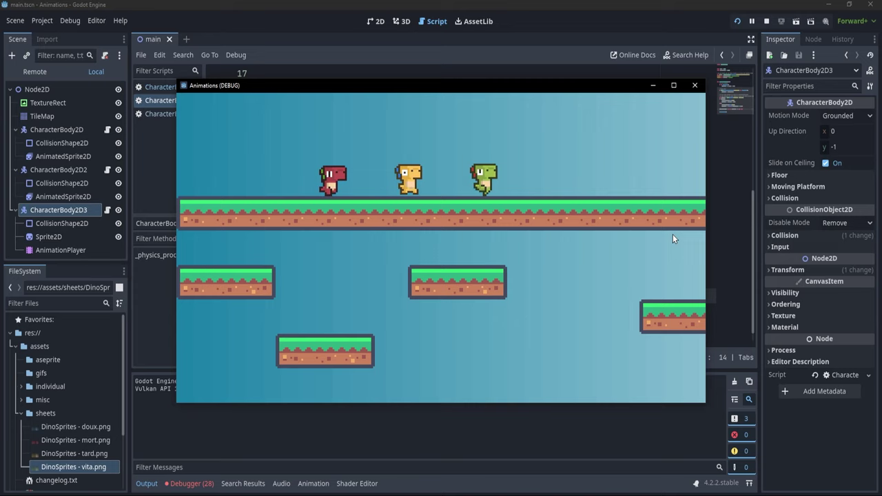
key(Left)
key(Right)
key(Left)
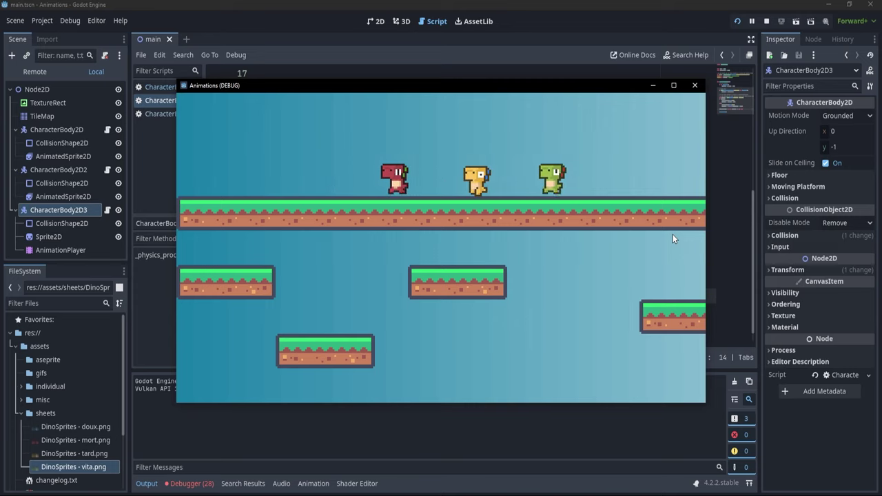
key(Right)
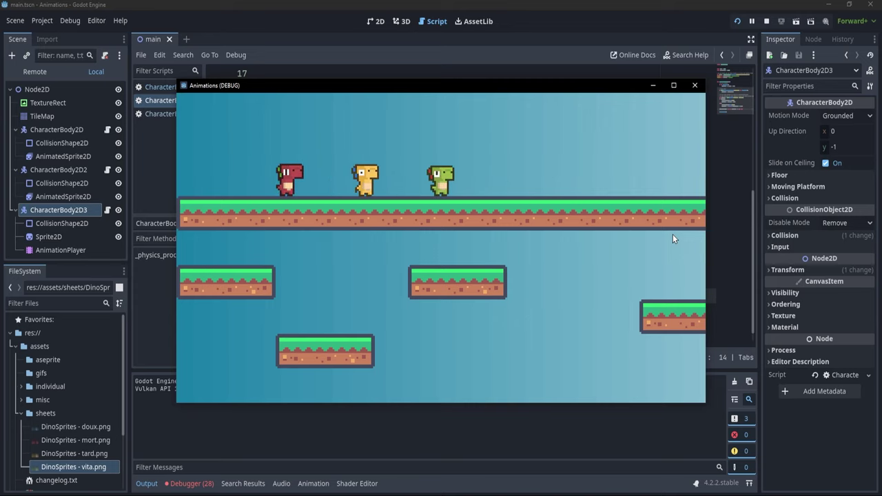
click(695, 87)
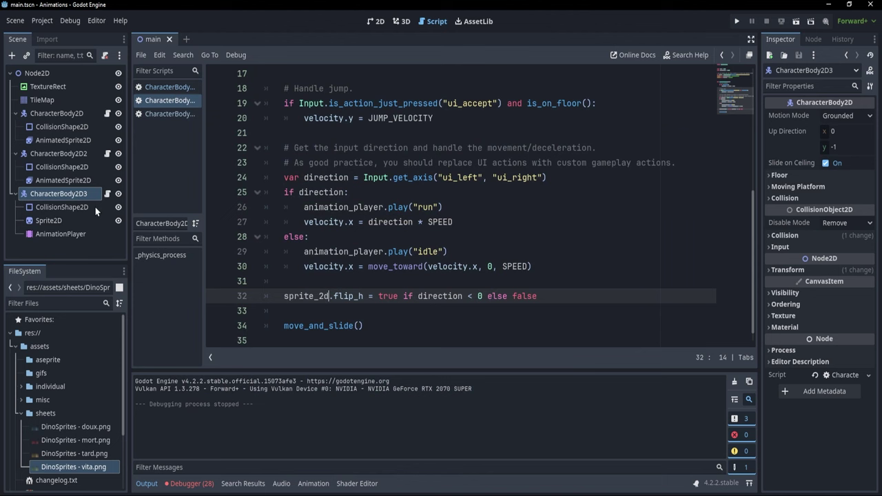
Edit the run animation's length, save, and rerun the game before closing it.
click(55, 234)
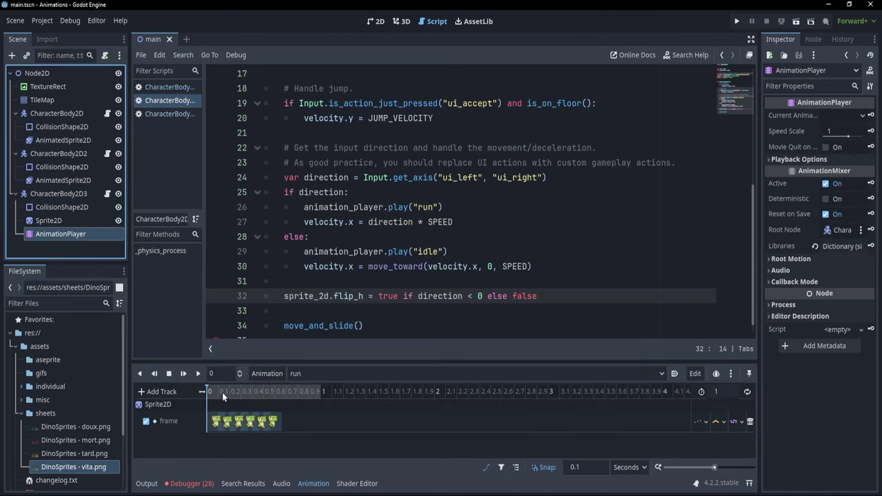
click(731, 392)
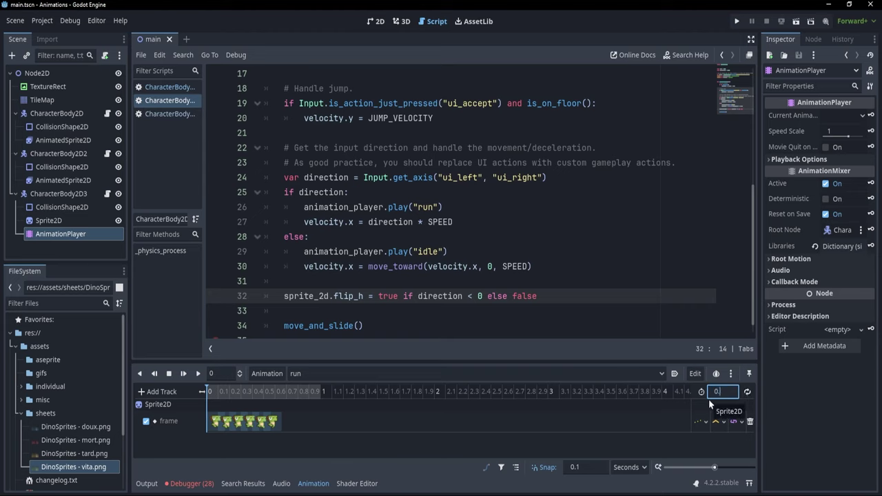
key(ctrl+s)
key(F5)
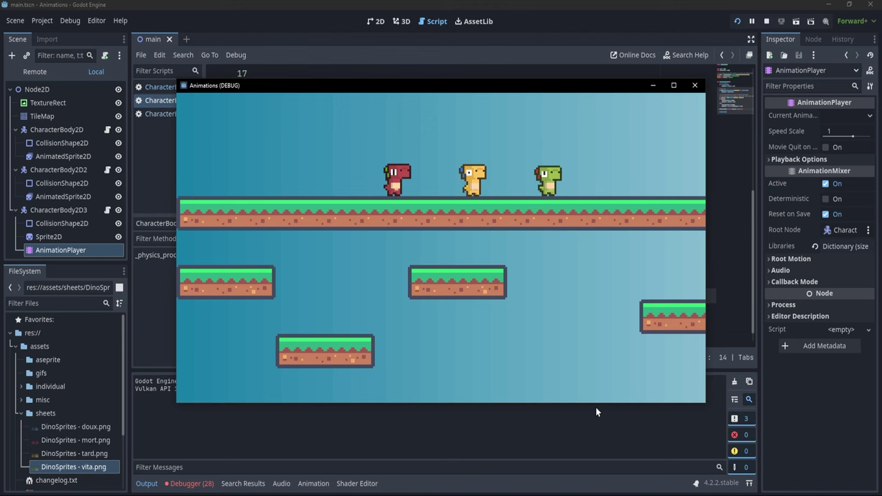
click(694, 85)
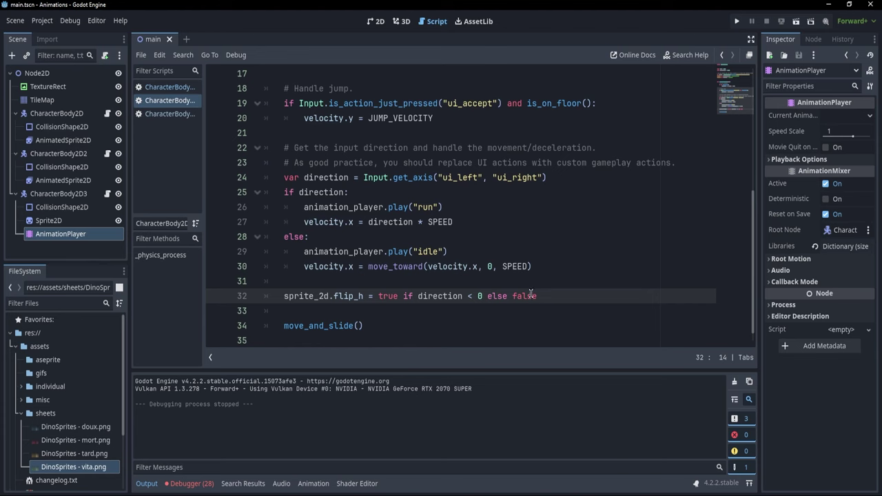
Add a _ready function setting animation_player.speed_scale = 10 on line 12, then test-run the game.
scroll(527, 276, up, 5)
click(465, 221)
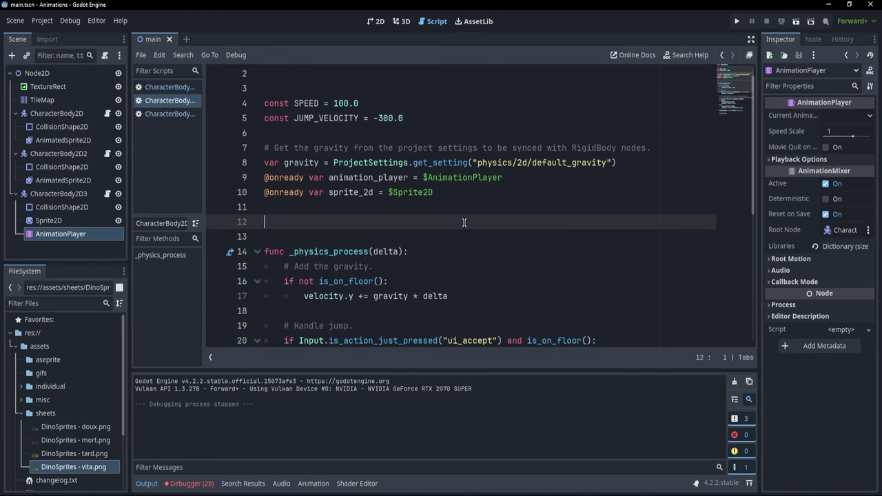
text(func _ready)
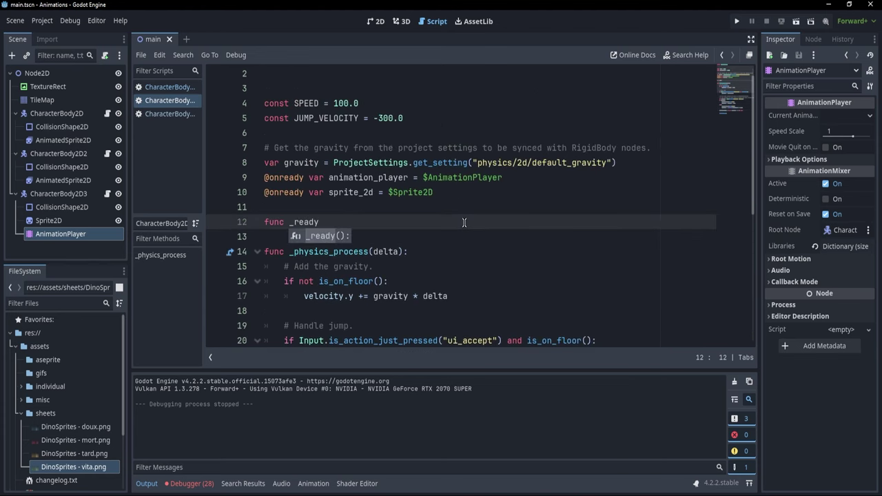
key(Return)
key(Return)
text(animation_player.speed_scale = 10)
key(F5)
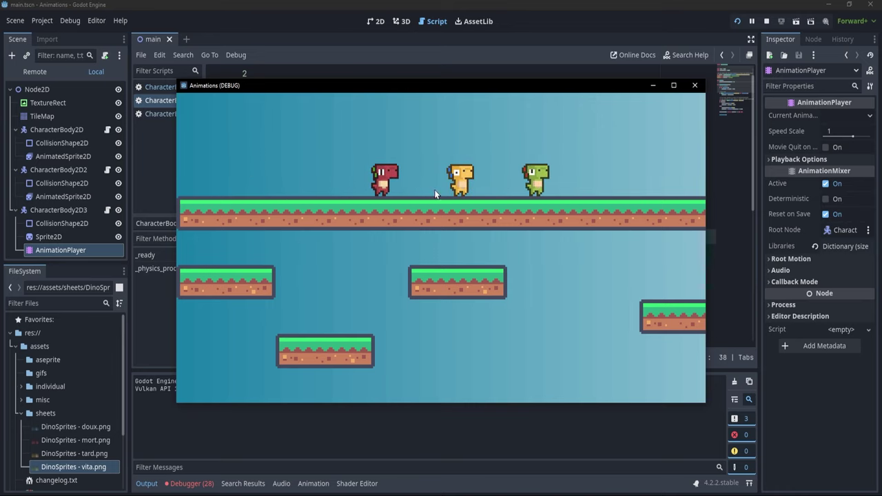
click(694, 85)
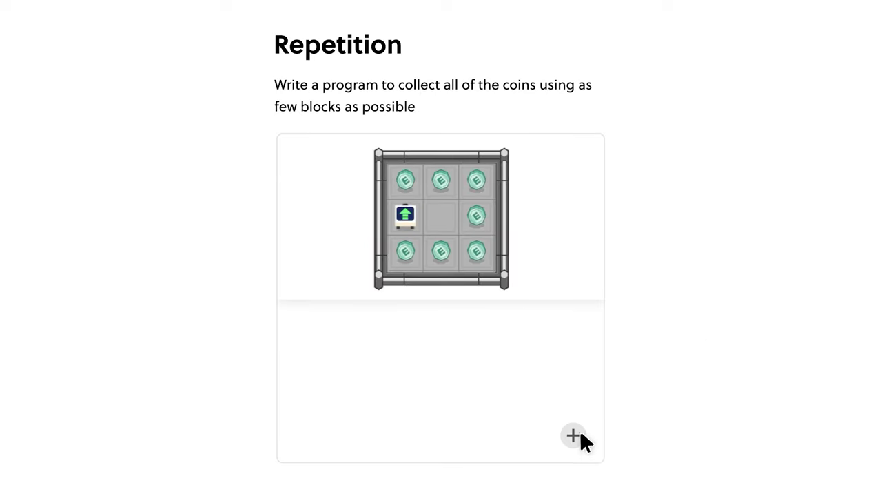
Build a repeat 4 times loop of move forward, turn right, move forward to collect the coins.
click(579, 434)
drag(513, 329, 367, 337)
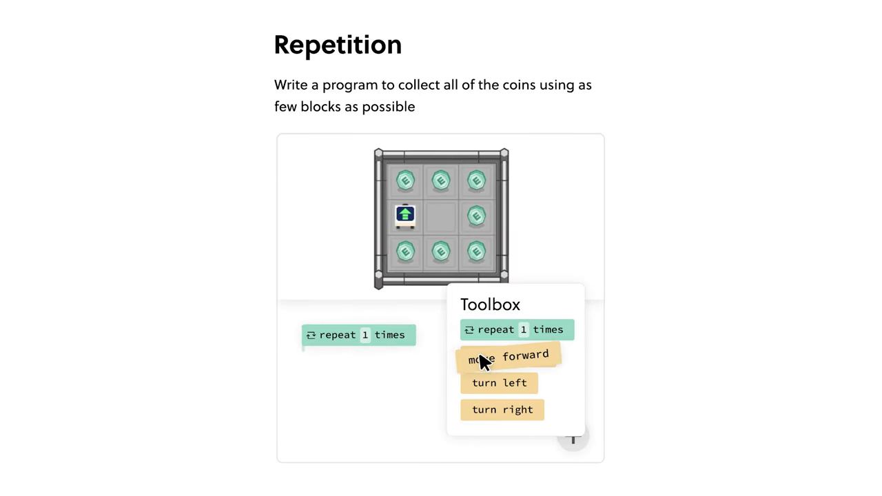
drag(482, 359, 342, 363)
drag(476, 413, 331, 391)
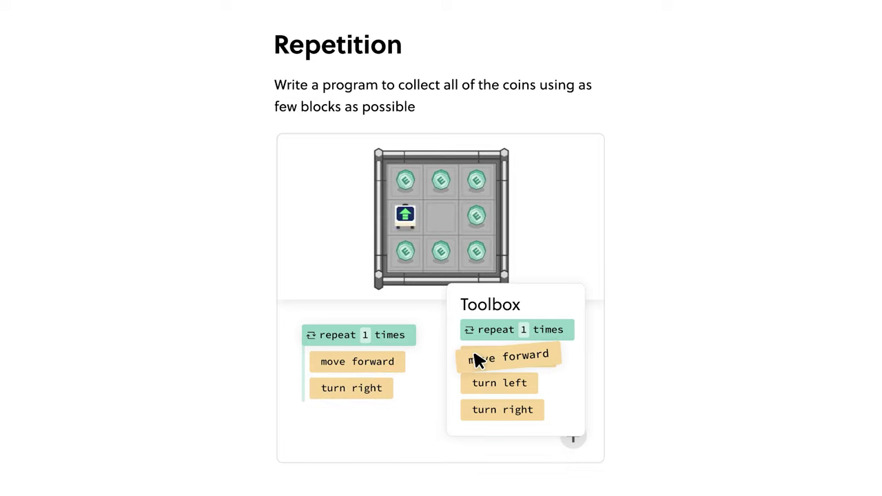
drag(477, 360, 330, 416)
click(365, 334)
text(4)
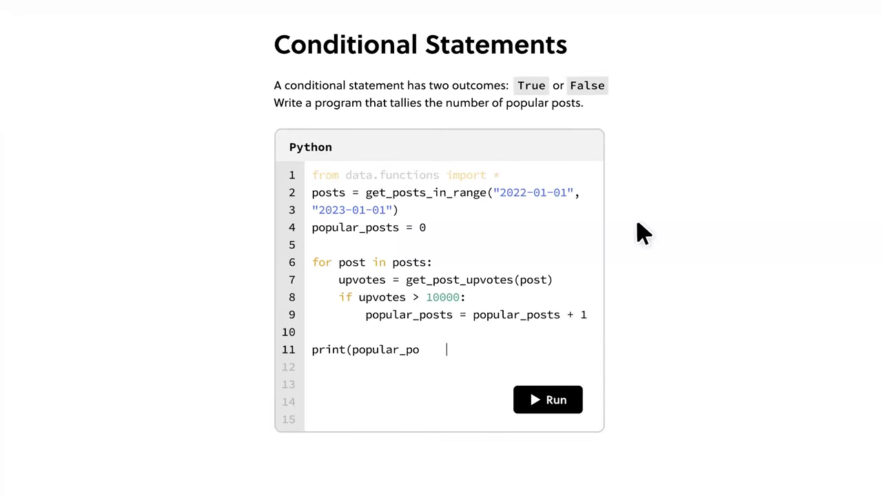
Run the popular-posts program, then in the Conditionals lesson add move forward to the else branch.
click(551, 403)
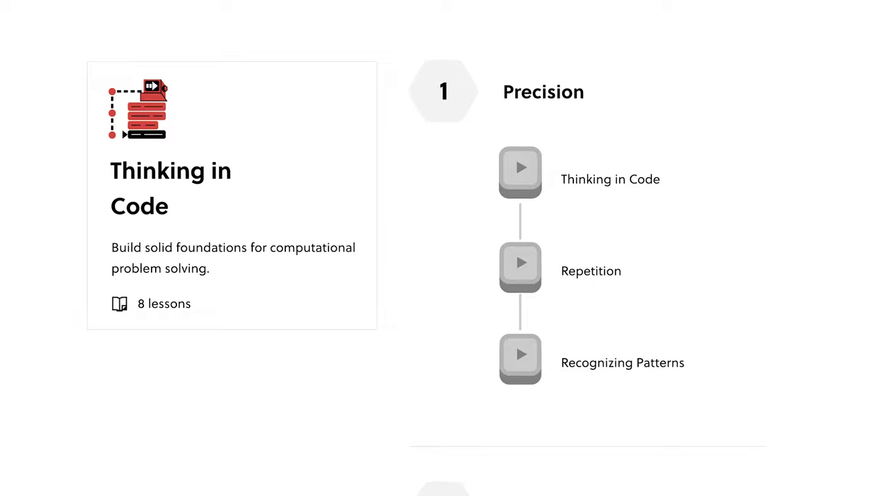
click(502, 208)
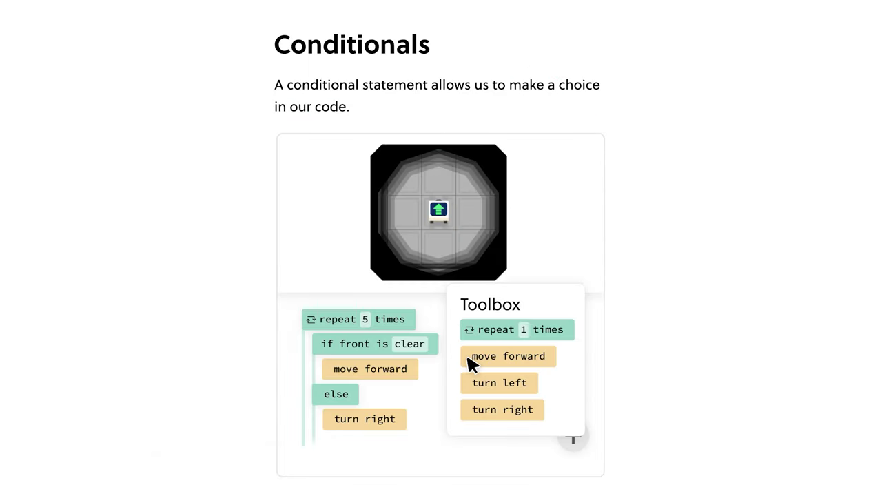
drag(472, 357, 329, 448)
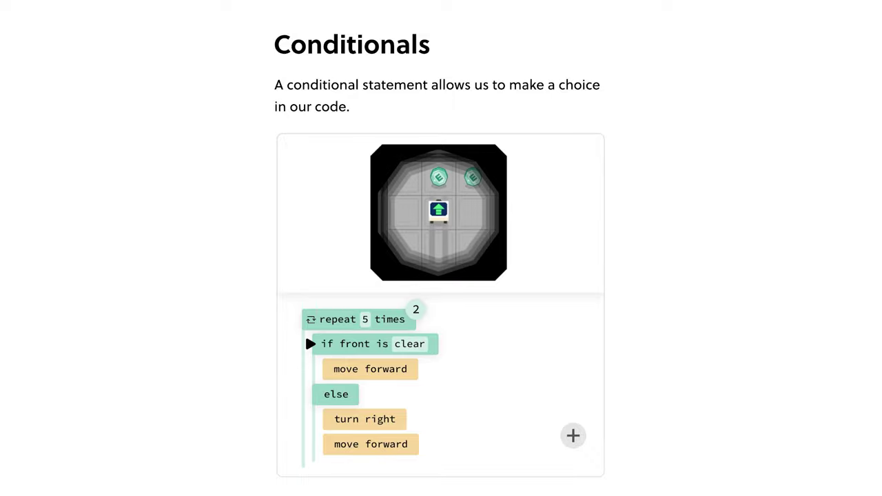